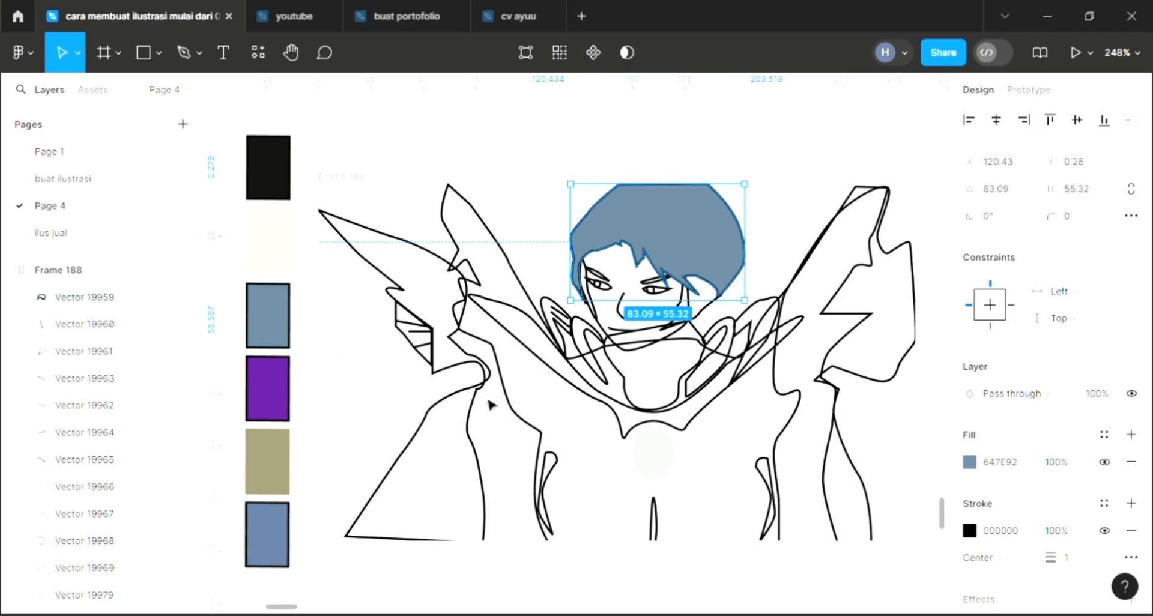
# - Send the blue hair shape to the back, behind the hair strand lines
pyautogui.hotkey('ctrl', 'shift', '[')
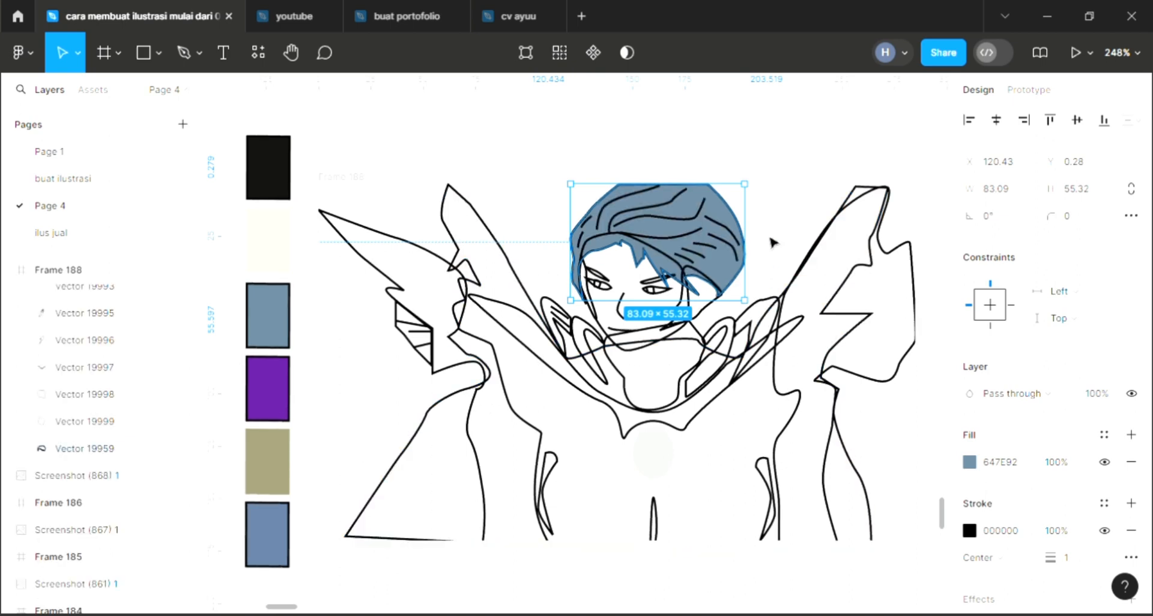
pyautogui.click(773, 242)
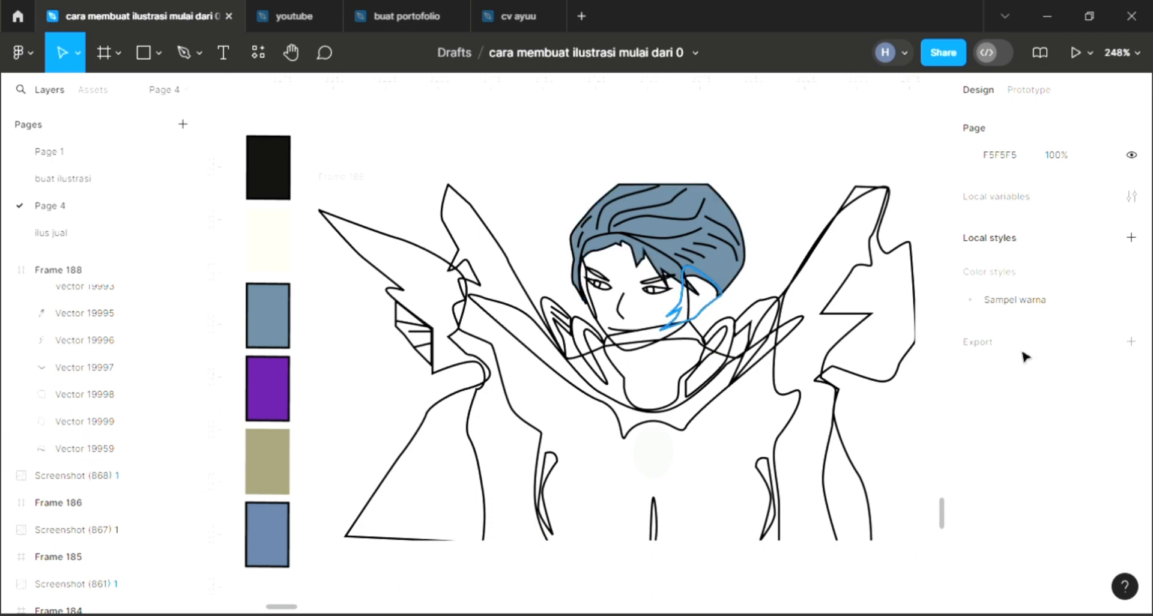
# - Fill the hair section beside the character's right-hand cheek with olive 94916F sampled from the colour swatches
pyautogui.click(707, 308)
pyautogui.click(1130, 434)
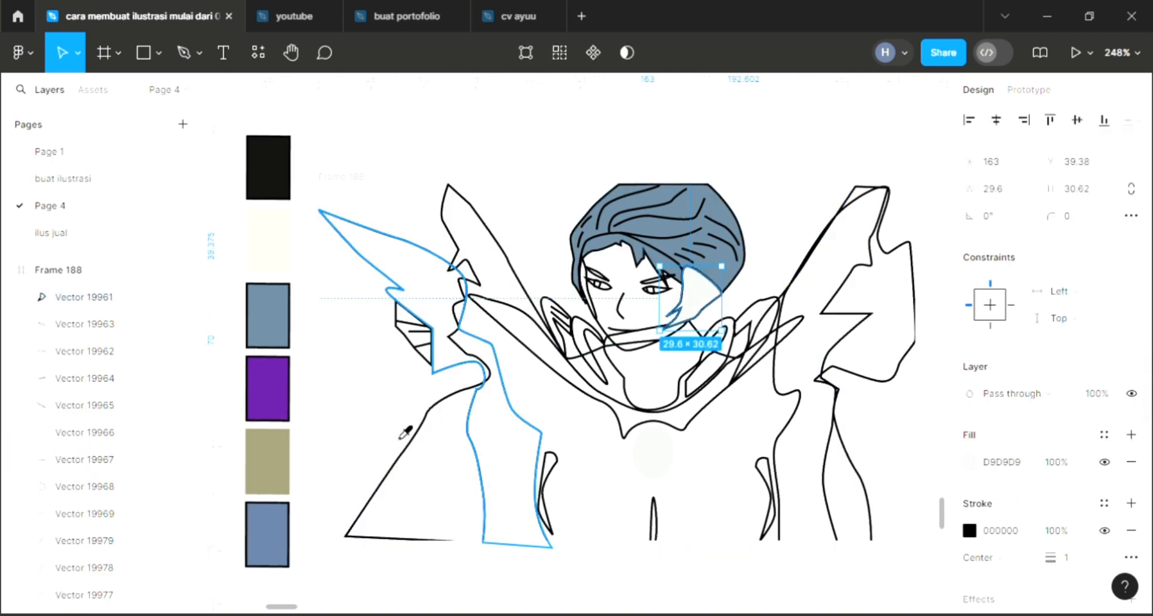
pyautogui.click(271, 462)
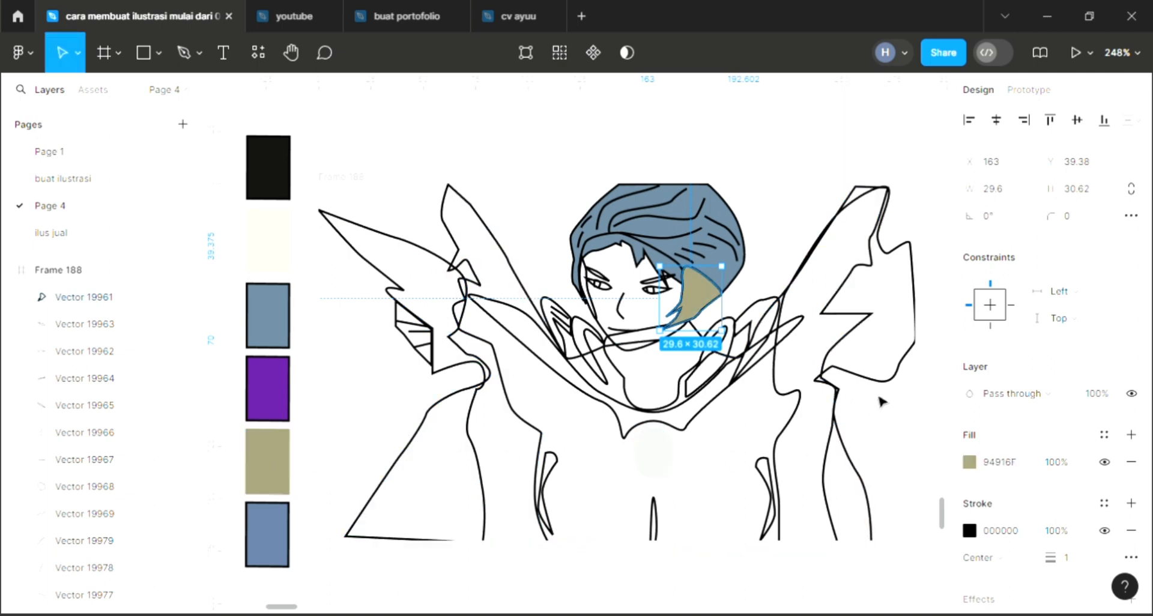
pyautogui.click(780, 242)
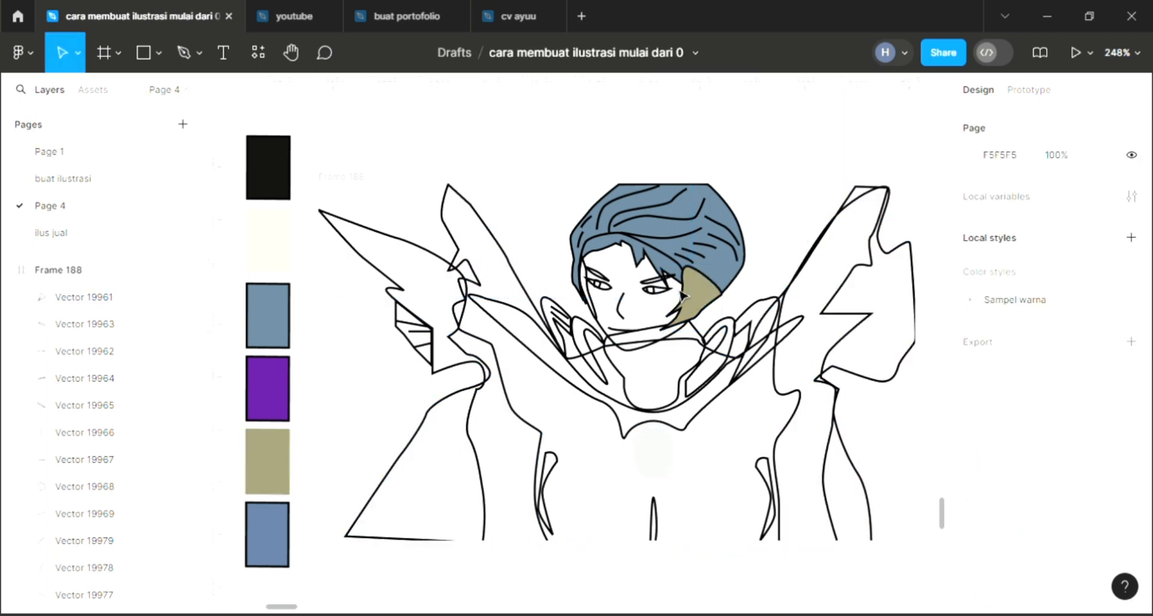
# - Fill both eyebrows with the blue sampled from the hair
pyautogui.click(640, 285)
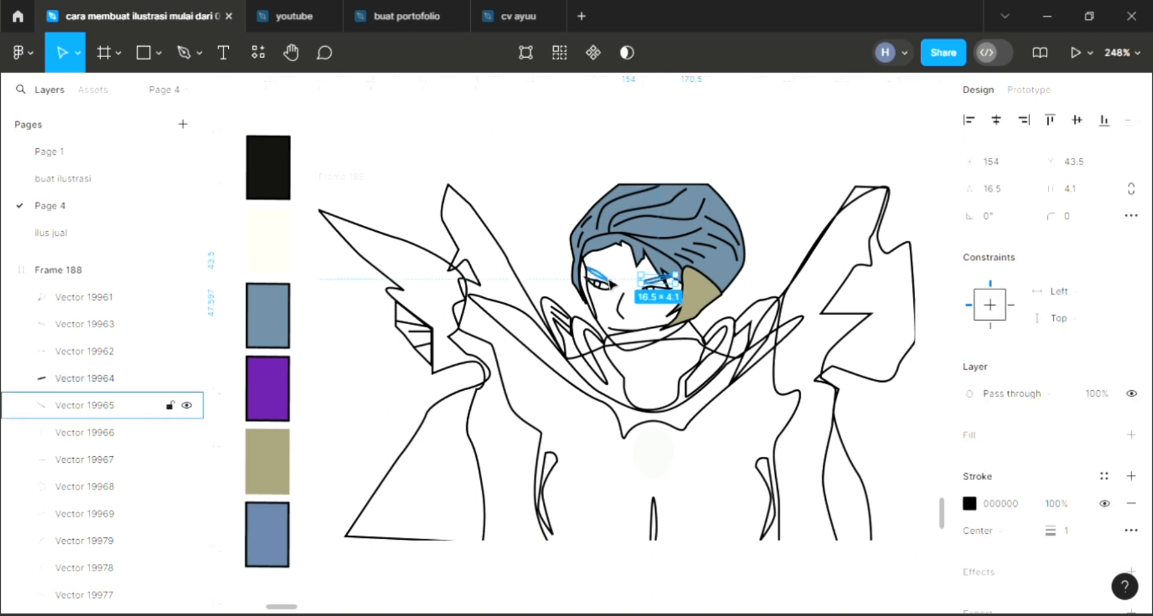
pyautogui.click(1130, 434)
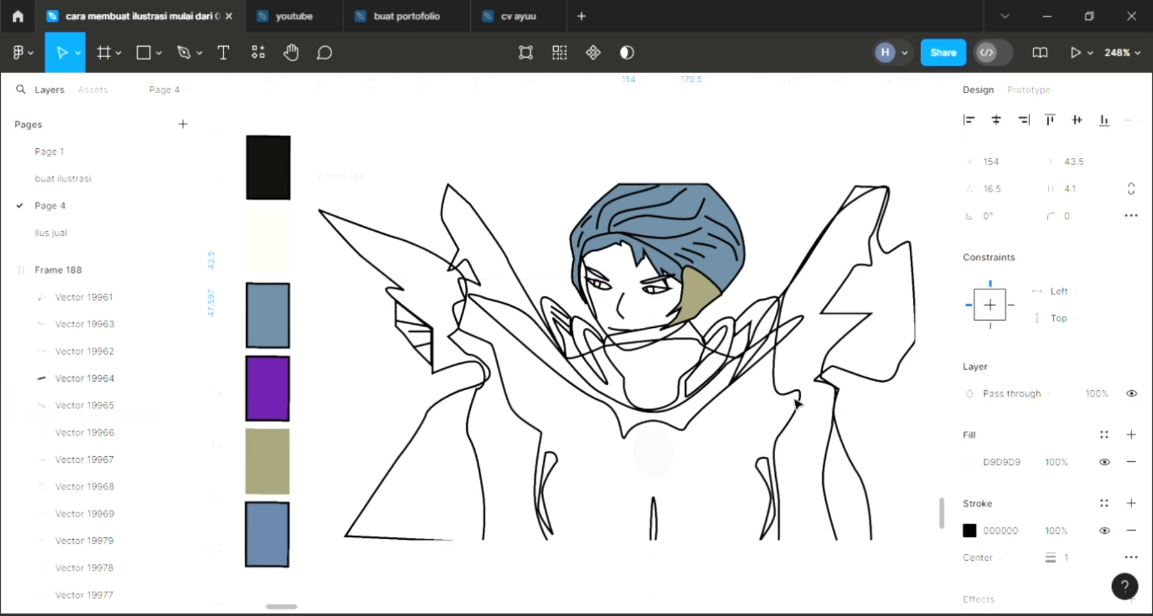
pyautogui.press('i')
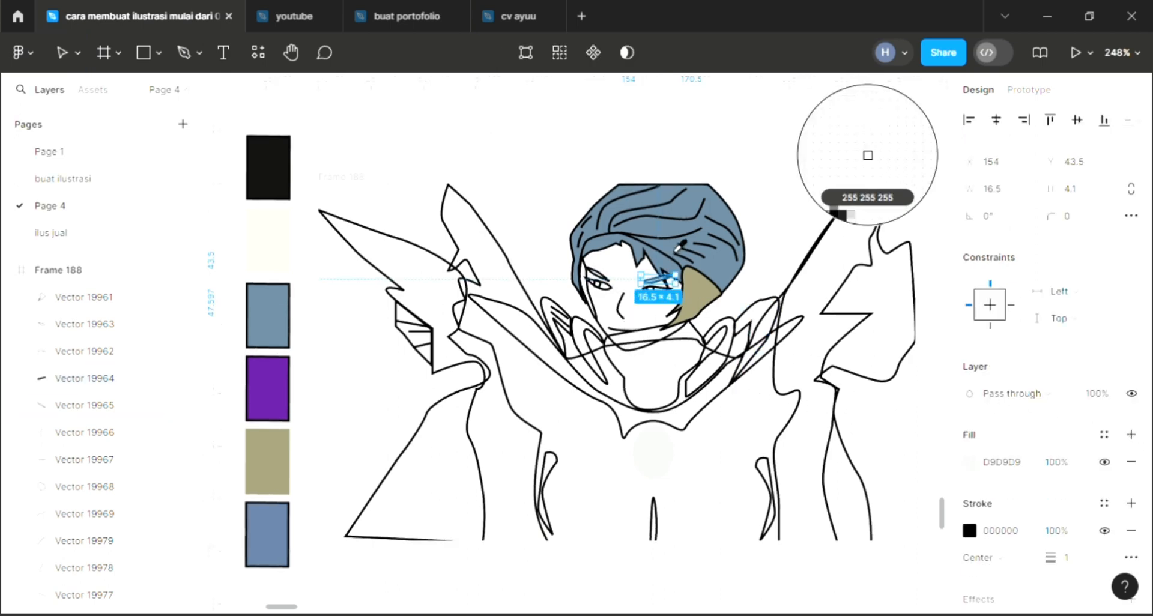
pyautogui.click(858, 154)
pyautogui.click(607, 282)
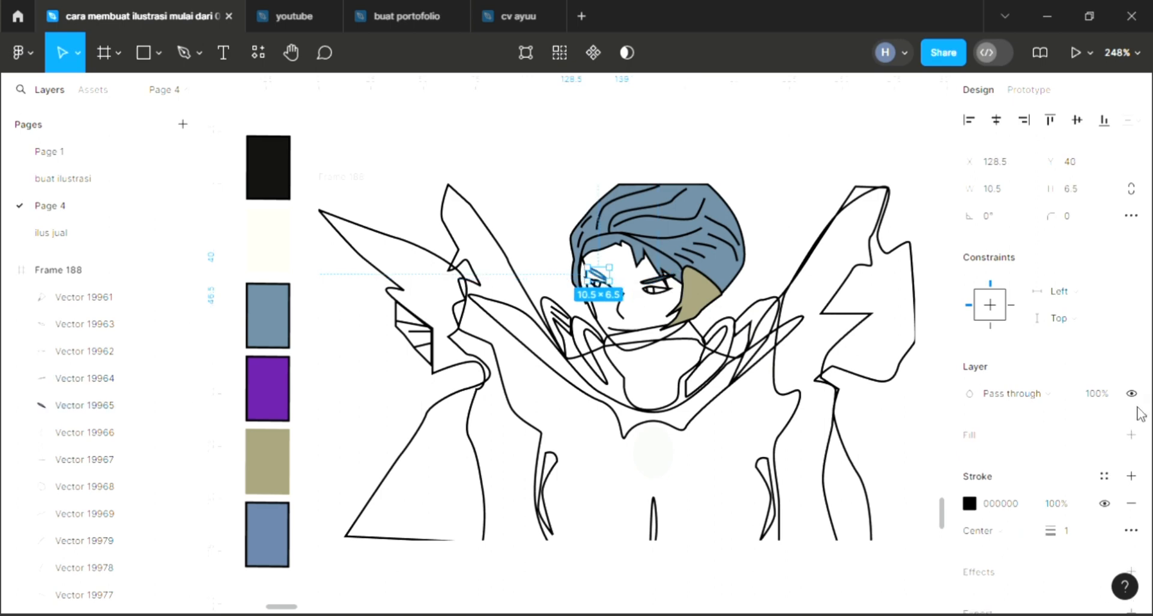
pyautogui.click(1130, 434)
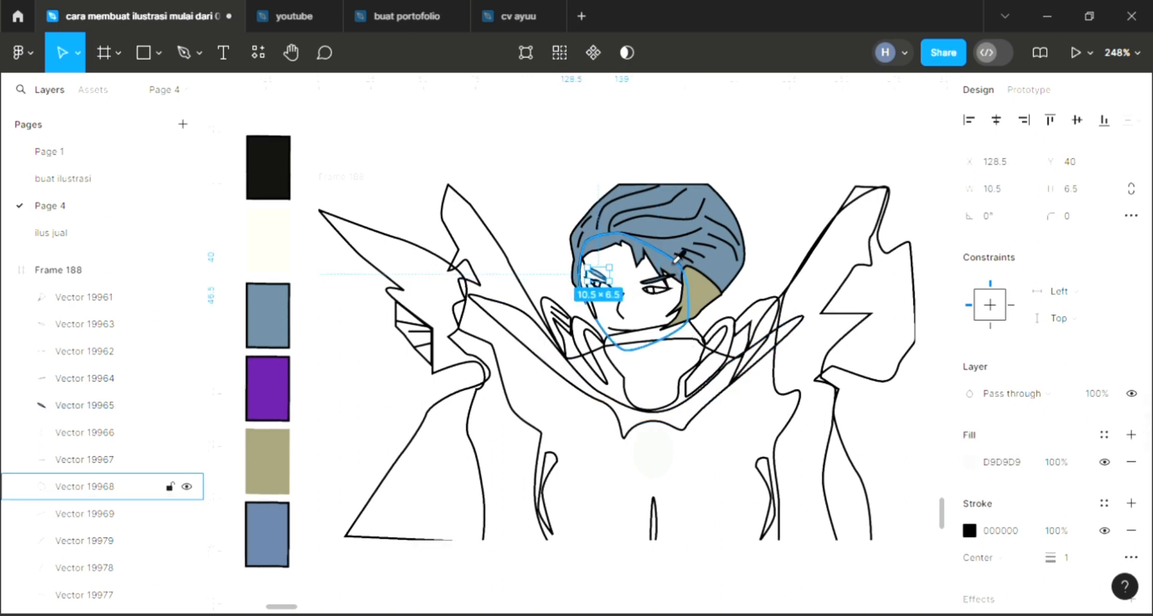
pyautogui.press('i')
pyautogui.click(671, 253)
# - Fill the eye outline nearest the olive hair section with white FFFFFF and move it behind its iris to the bottom of the frame's layer order
pyautogui.click(665, 295)
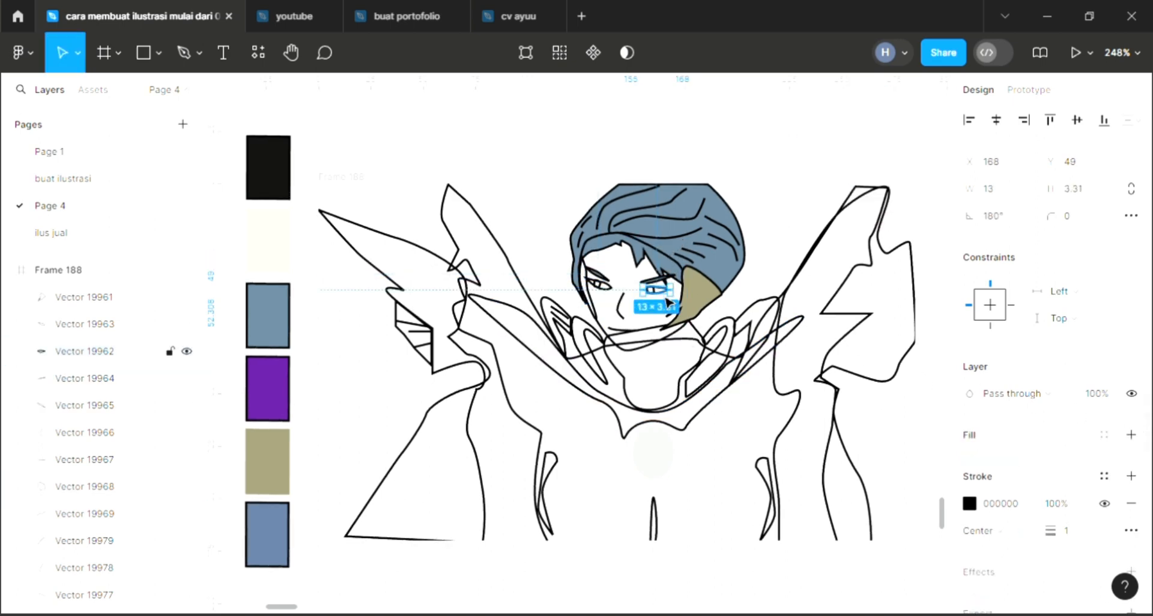
pyautogui.scroll(2, 665, 296)
pyautogui.scroll(3, 666, 297)
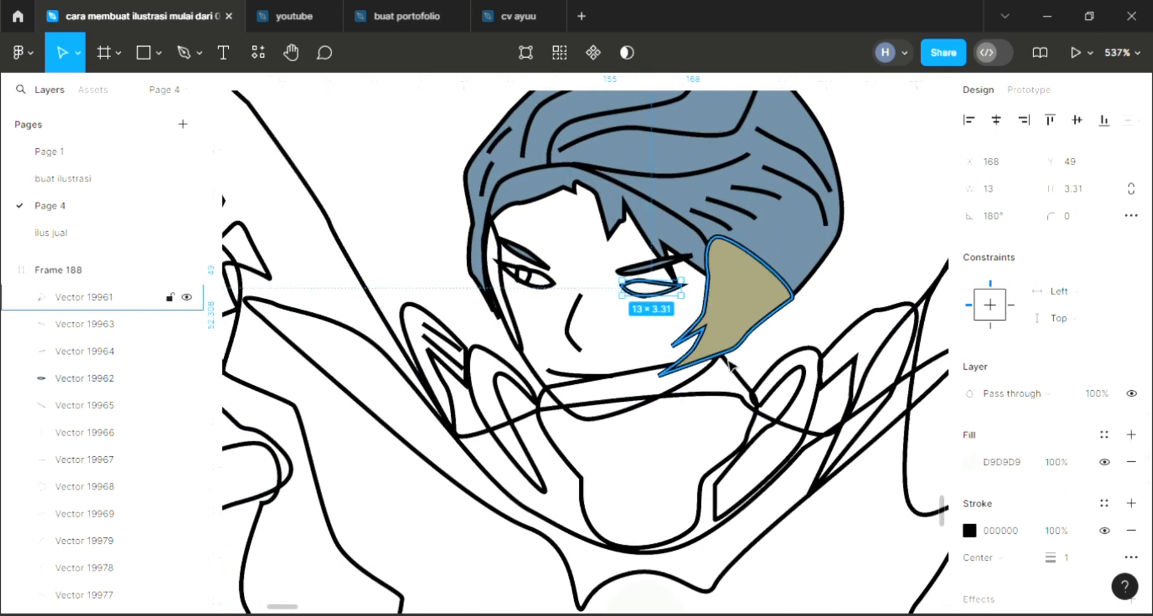
pyautogui.hotkey('ctrl', '[')
pyautogui.hotkey('ctrl', '[')
pyautogui.hotkey('ctrl', '[')
pyautogui.hotkey('ctrl', '[')
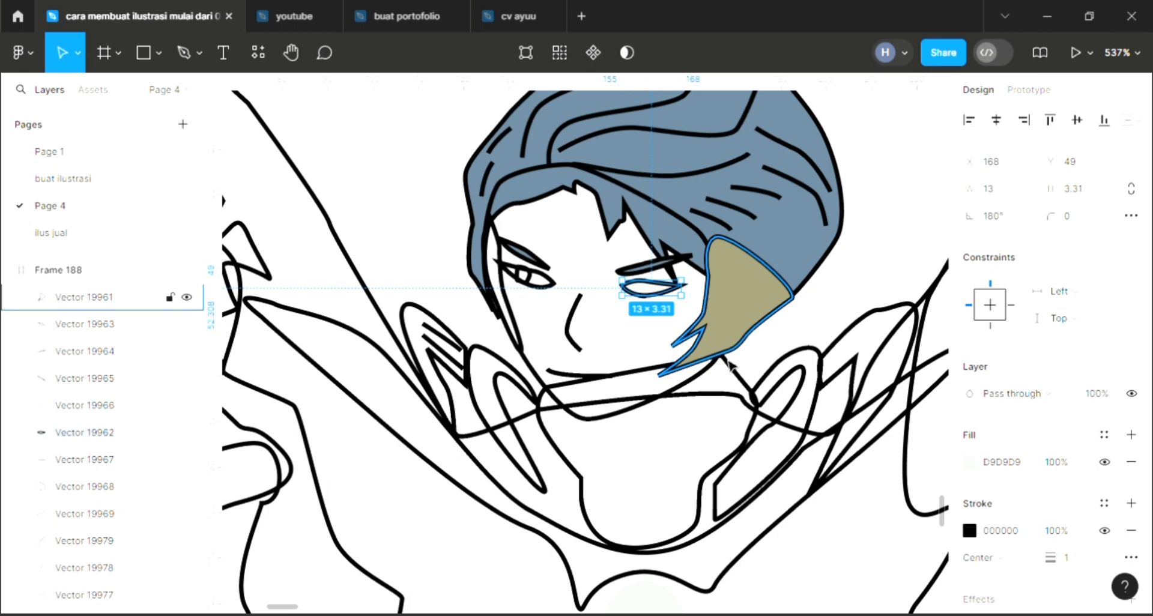
pyautogui.hotkey('ctrl', '[')
pyautogui.hotkey('ctrl', '[')
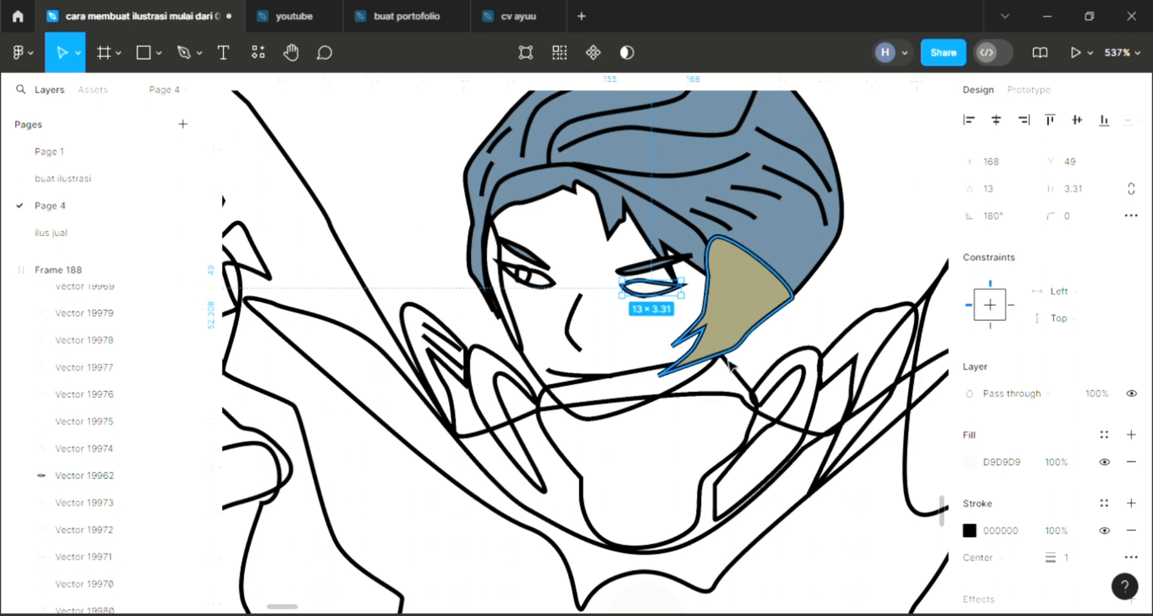
pyautogui.hotkey('ctrl', '[')
pyautogui.hotkey('ctrl', '[')
pyautogui.hotkey('ctrl', '[')
pyautogui.hotkey('ctrl', '[')
pyautogui.hotkey('ctrl', '[')
pyautogui.hotkey('ctrl', '[')
pyautogui.hotkey('ctrl', '[')
pyautogui.hotkey('ctrl', '[')
pyautogui.hotkey('ctrl', '[')
pyautogui.hotkey('ctrl', '[')
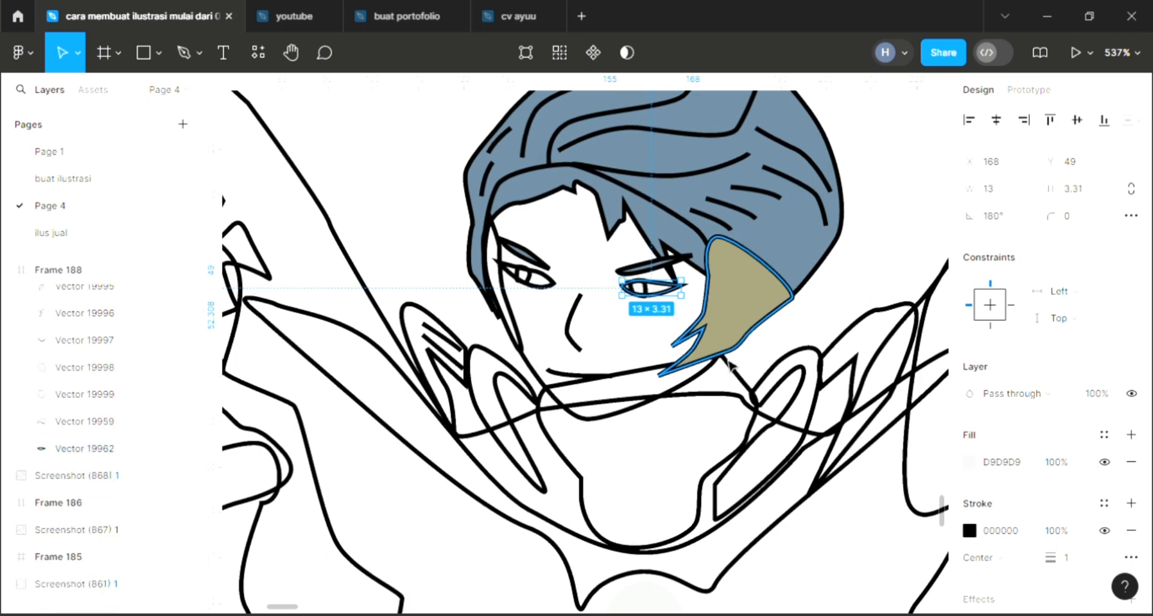
pyautogui.press('i')
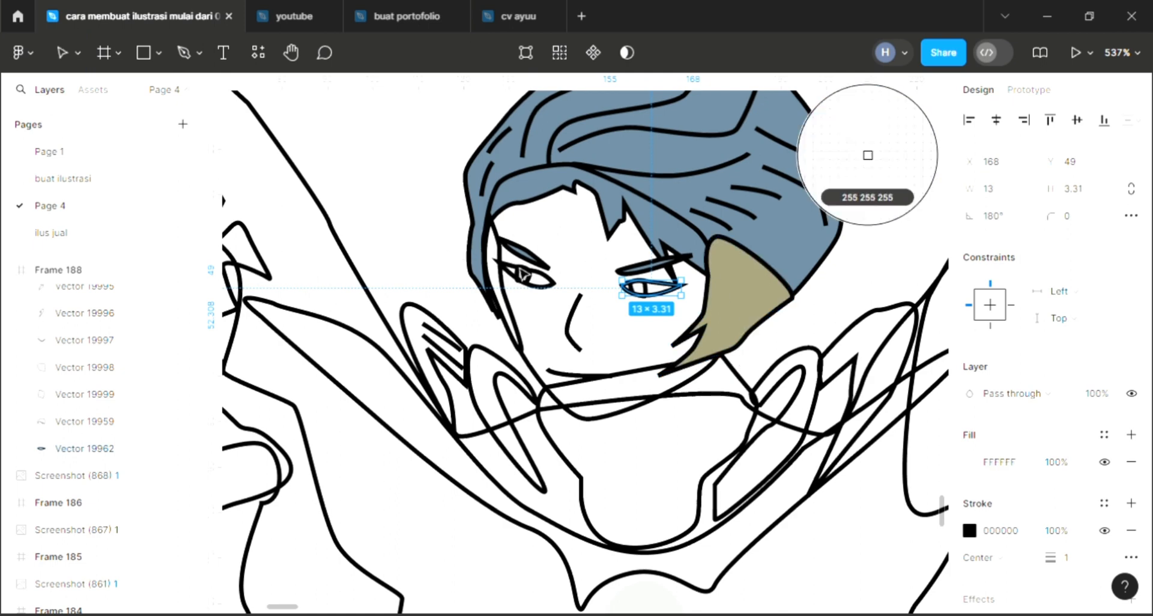
pyautogui.click(868, 149)
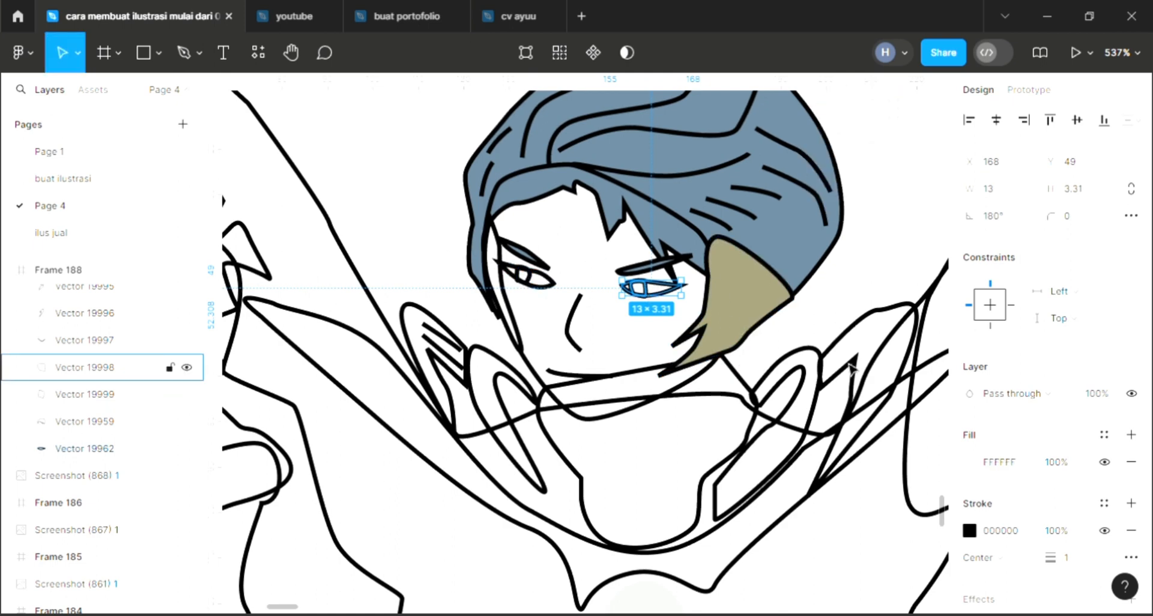
# - Fill the iris of the eye nearest the large olive section with blue 647E92 sampled from the hair
pyautogui.click(637, 289)
pyautogui.click(1132, 436)
pyautogui.scroll(1, 738, 216)
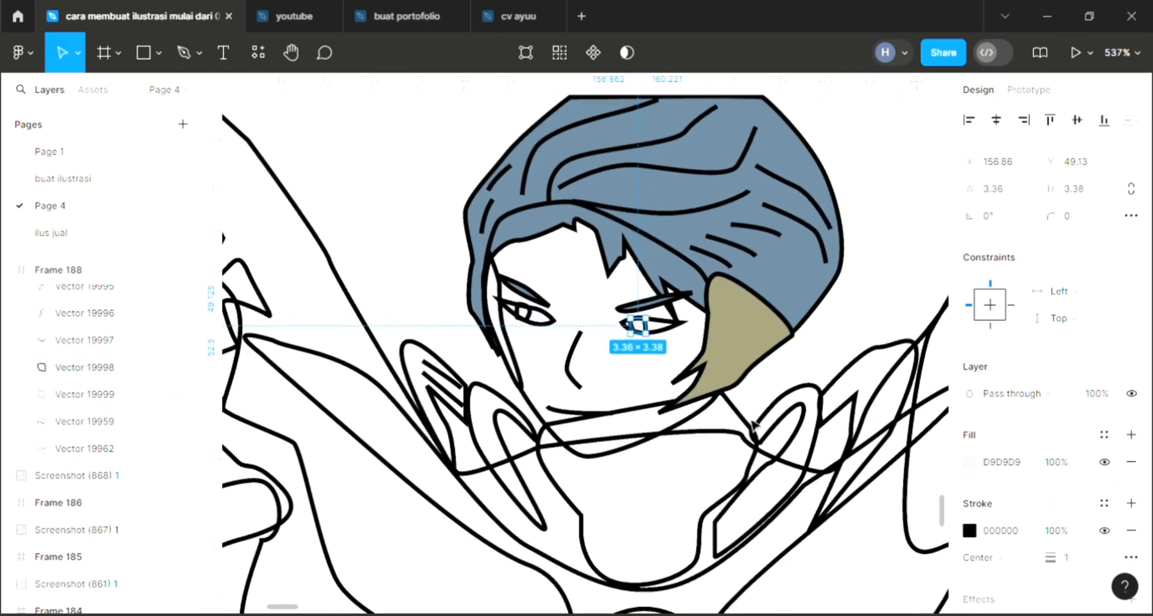
pyautogui.press('i')
pyautogui.click(696, 212)
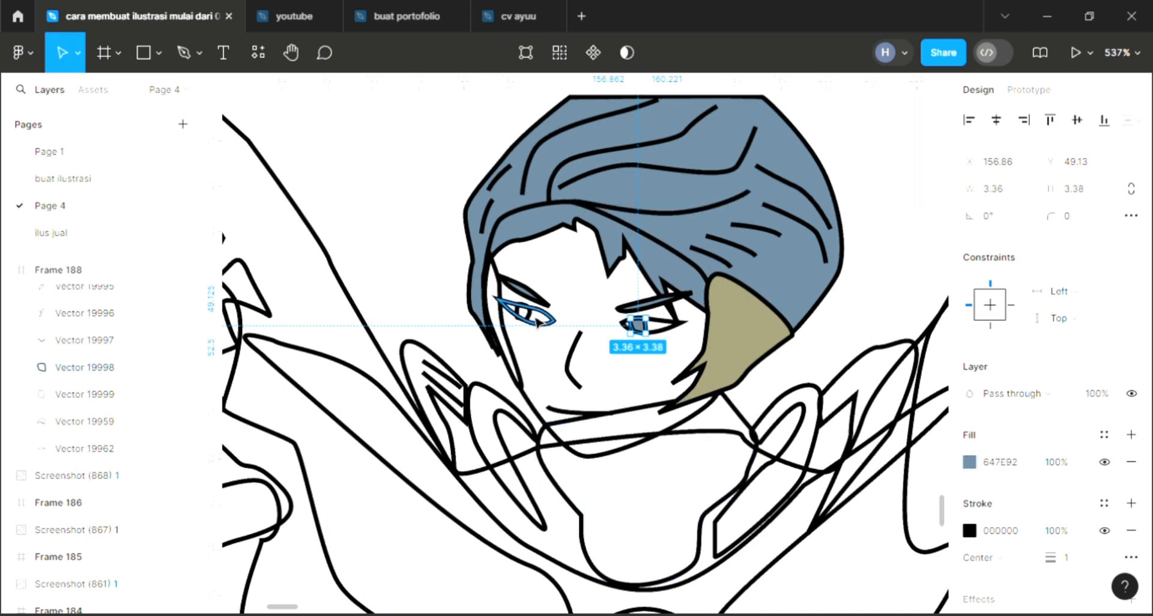
# - Fill the other eye outline with white FFFFFF and send it to the back, behind its iris
pyautogui.click(522, 311)
pyautogui.click(1131, 434)
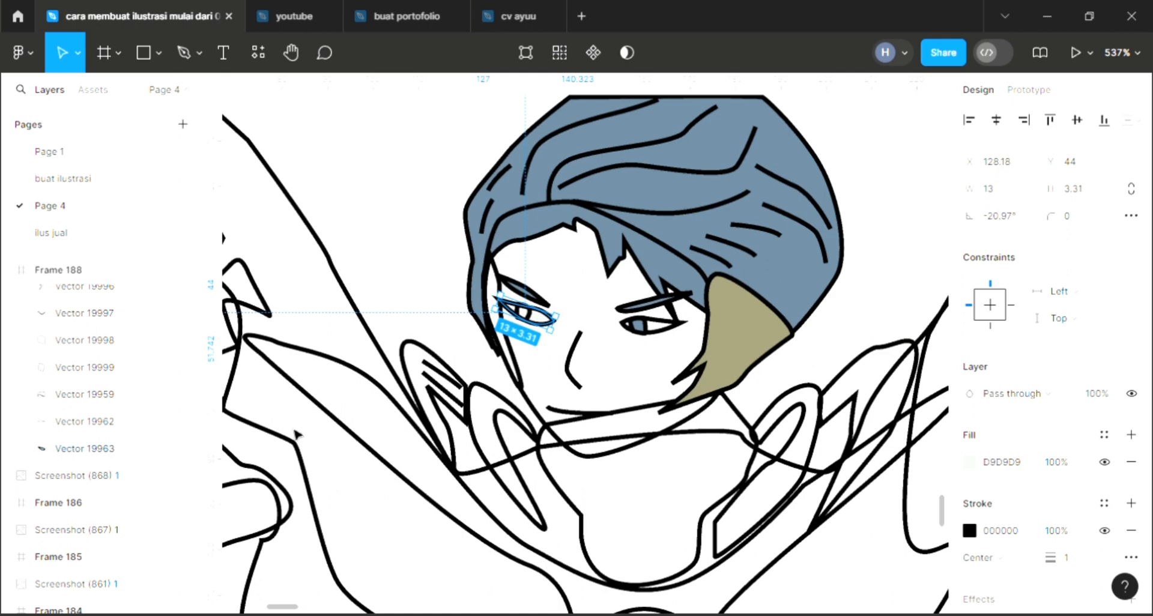
pyautogui.press('i')
pyautogui.click(867, 155)
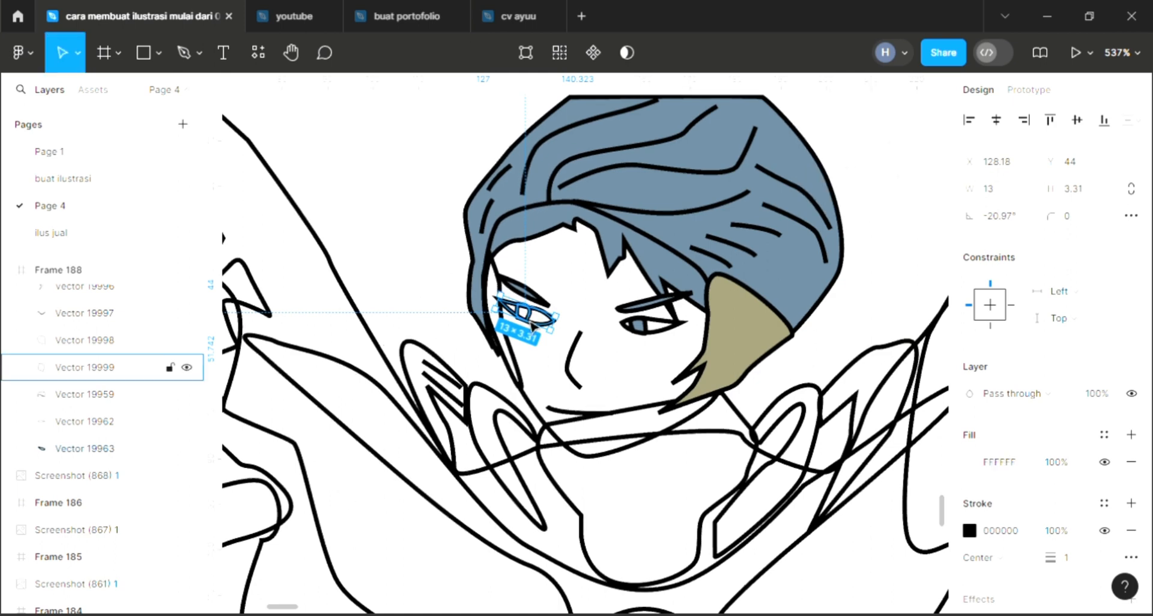
# - Fill the remaining unfilled iris with the matching blue 647E92
pyautogui.click(522, 311)
pyautogui.click(1129, 436)
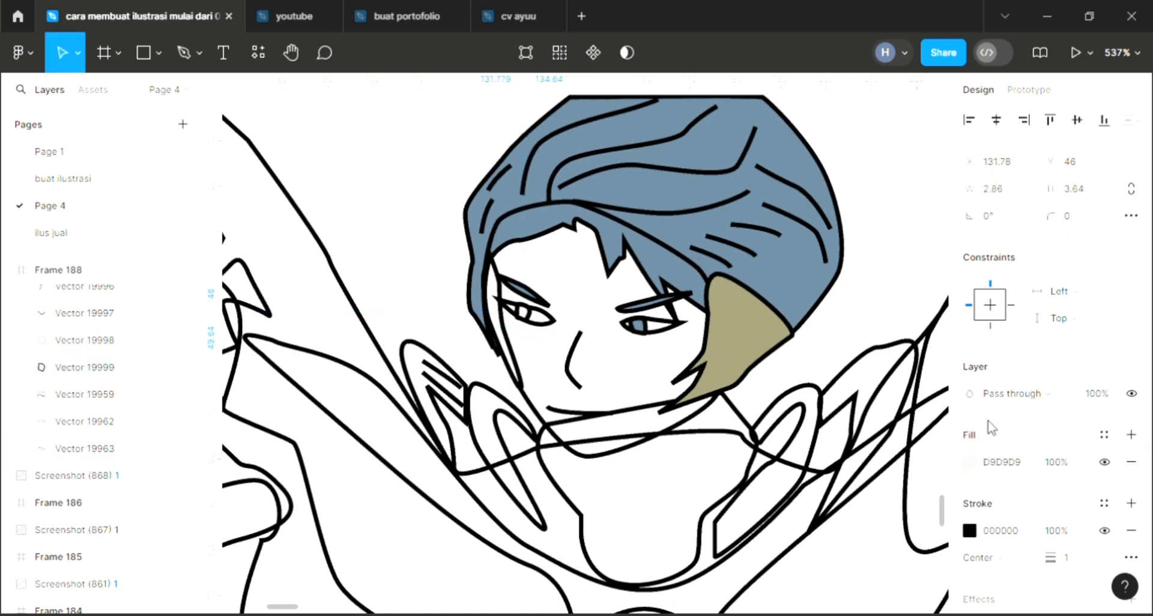
pyautogui.press('i')
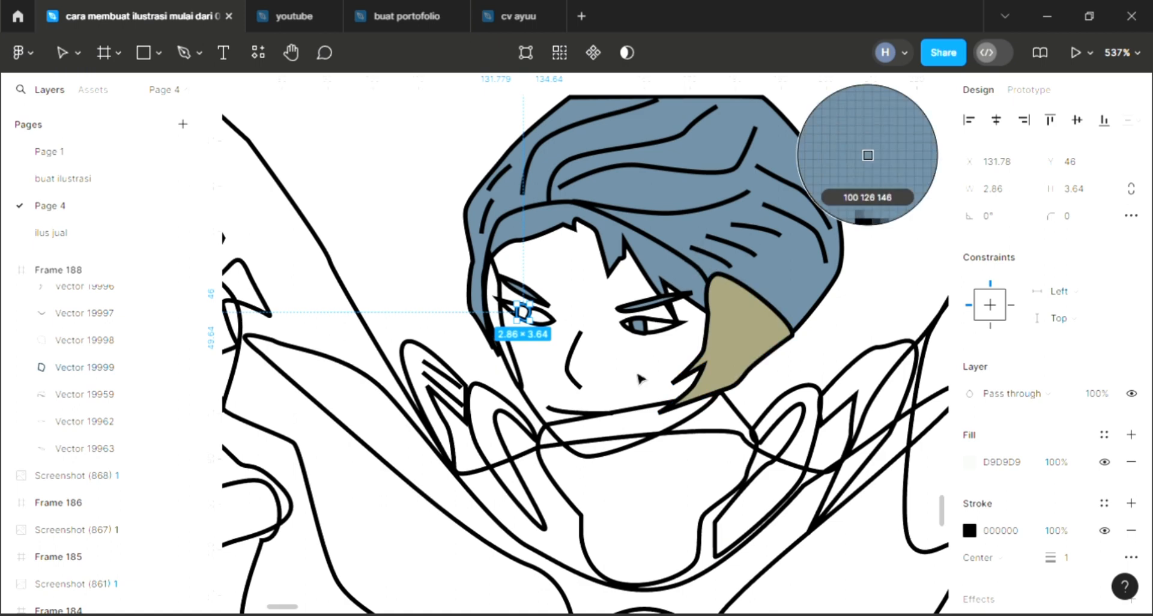
pyautogui.click(867, 155)
pyautogui.scroll(-3, 601, 369)
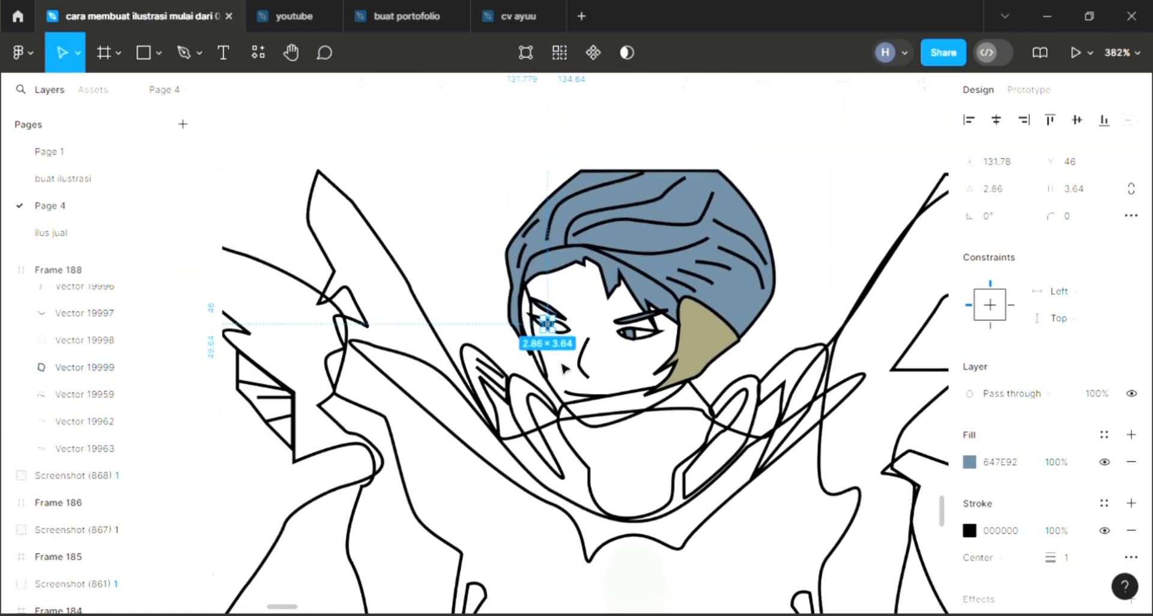
# - Fill the narrow strip along the opposite side of the face with olive 94916F sampled from the filled side section
pyautogui.click(543, 363)
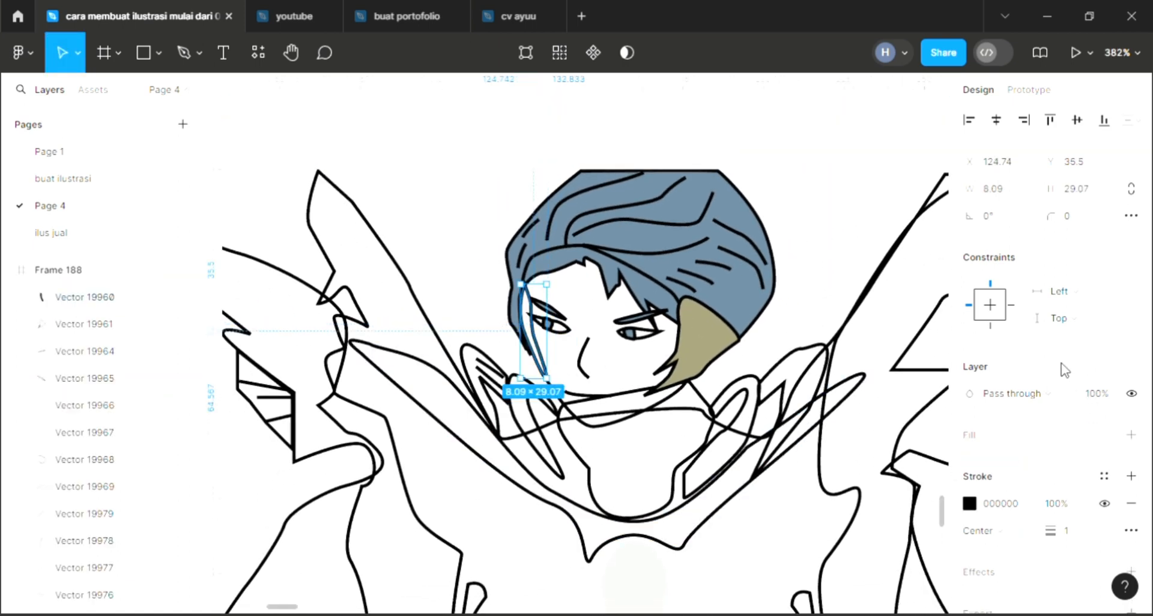
pyautogui.click(1130, 434)
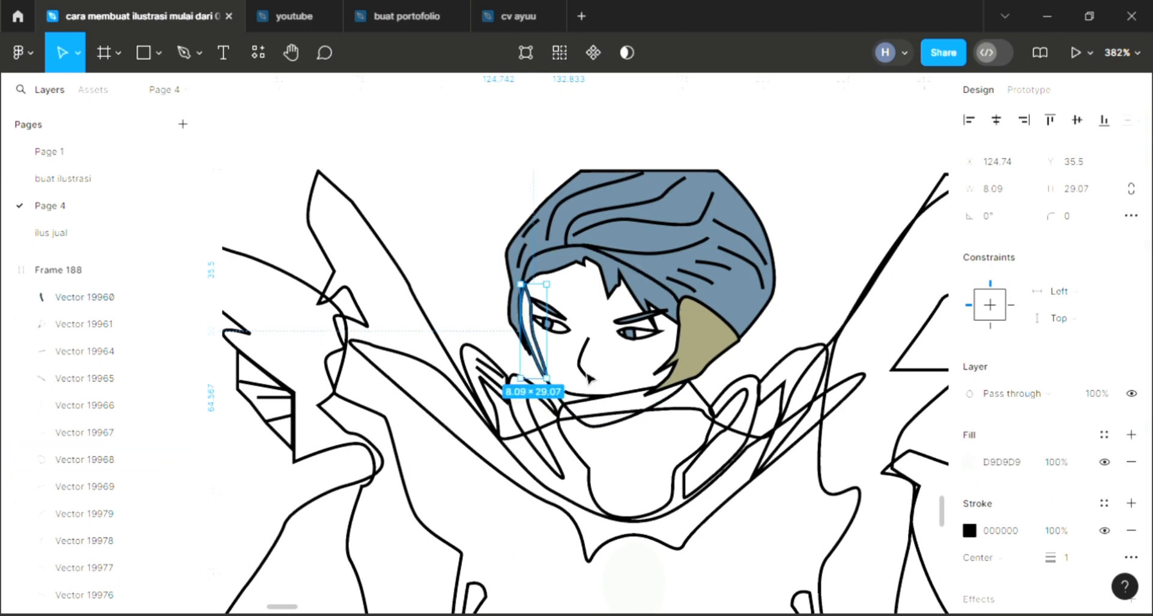
pyautogui.press('i')
pyautogui.click(706, 354)
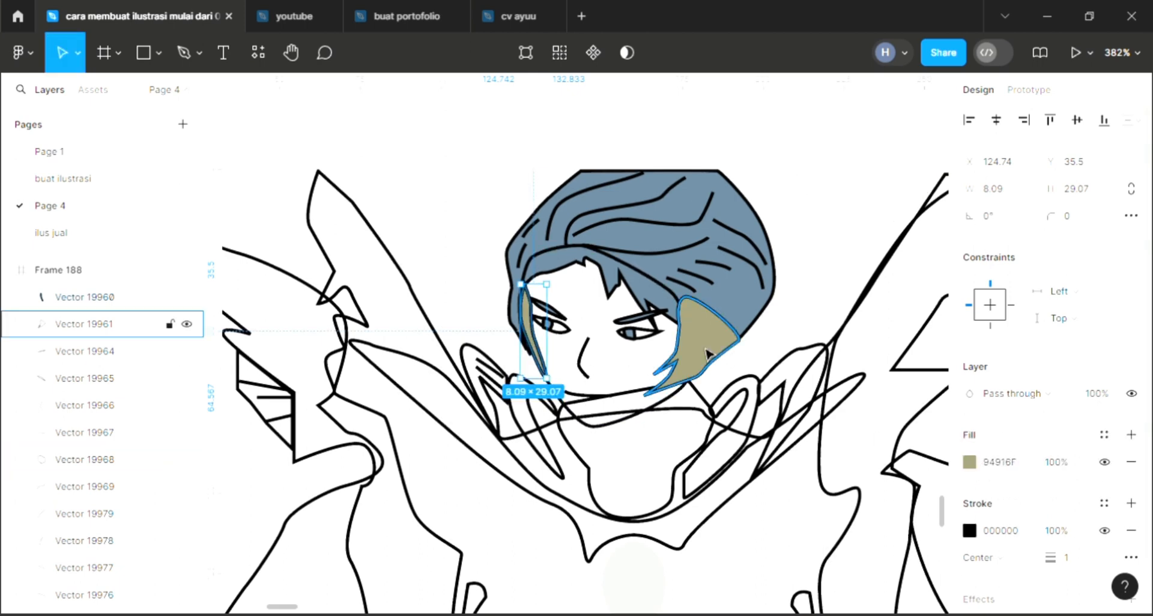
pyautogui.click(798, 257)
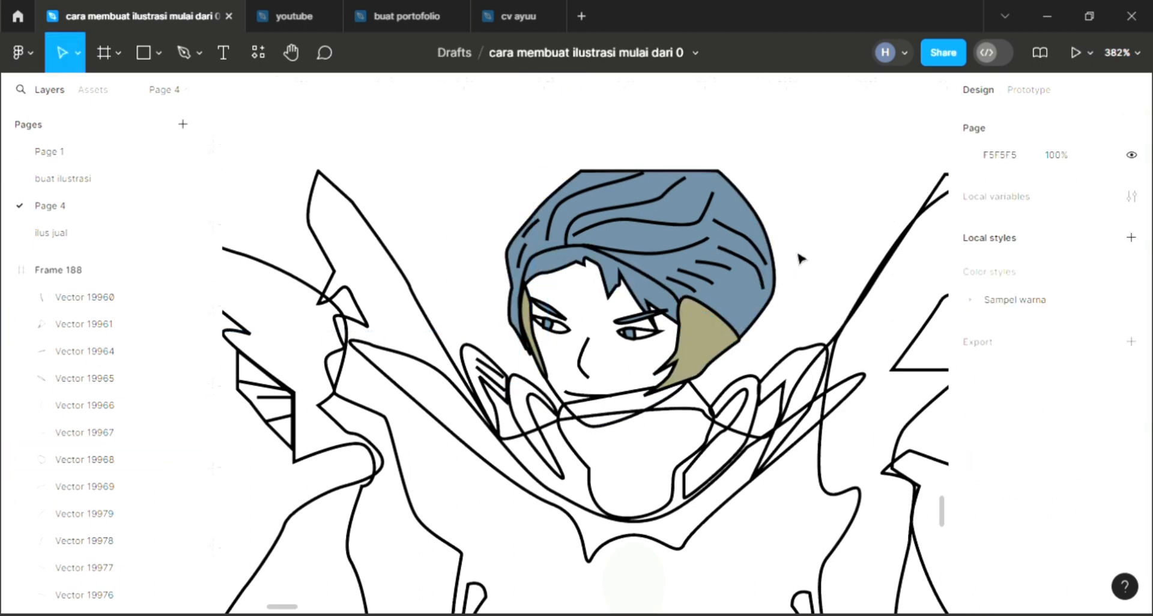
# - Add a fill to the face outline and close its path by joining the two open end points on the cheek with the Pen tool
pyautogui.click(610, 427)
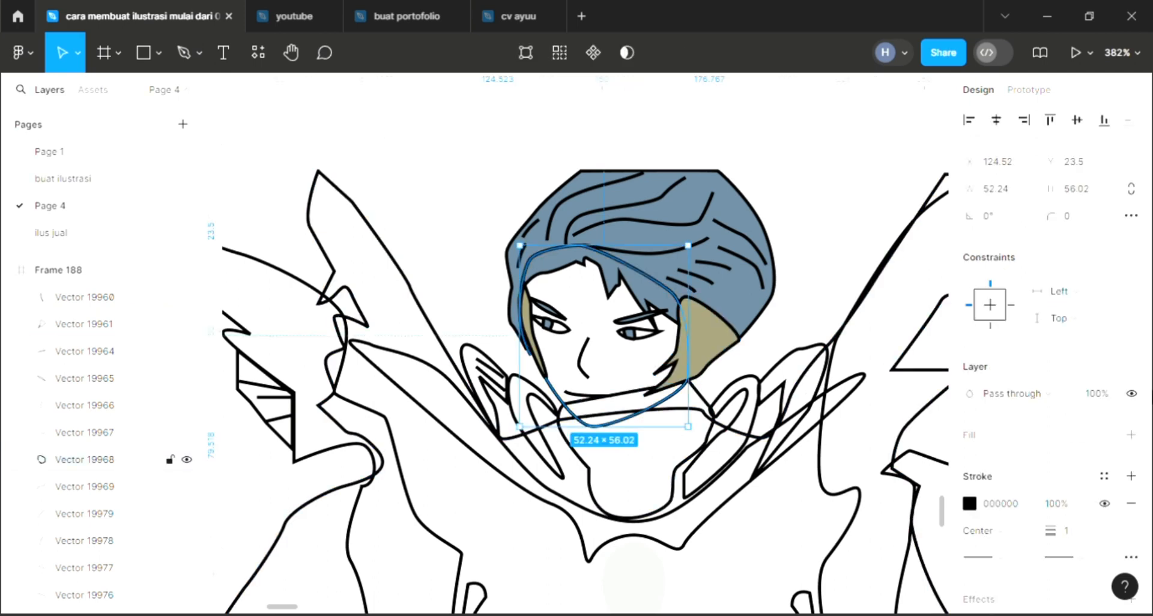
pyautogui.click(1130, 435)
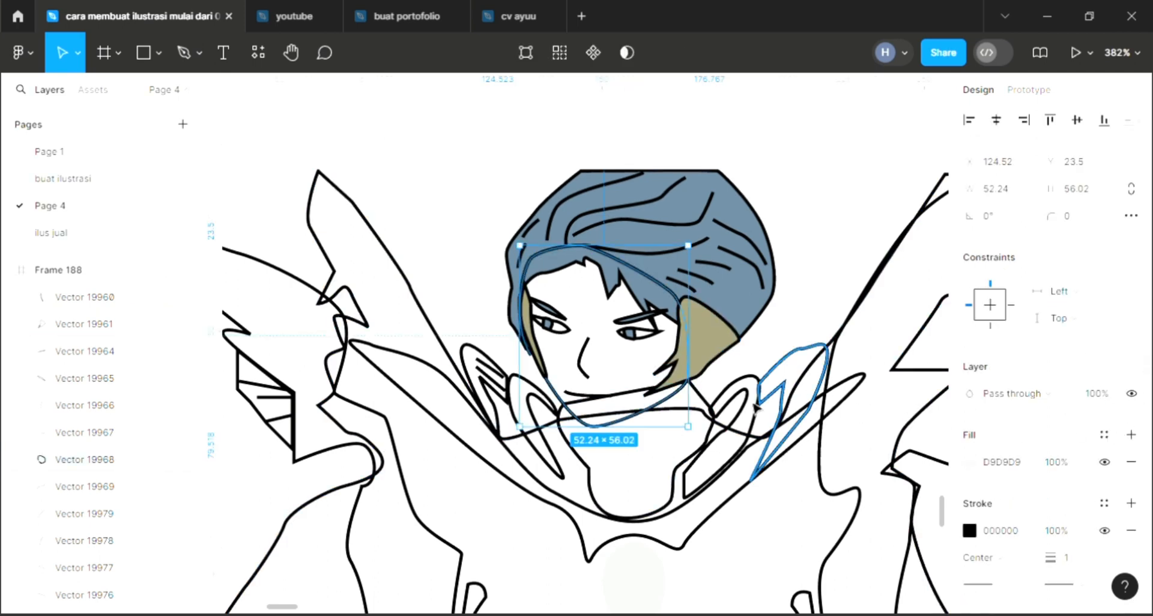
pyautogui.scroll(-1, 750, 409)
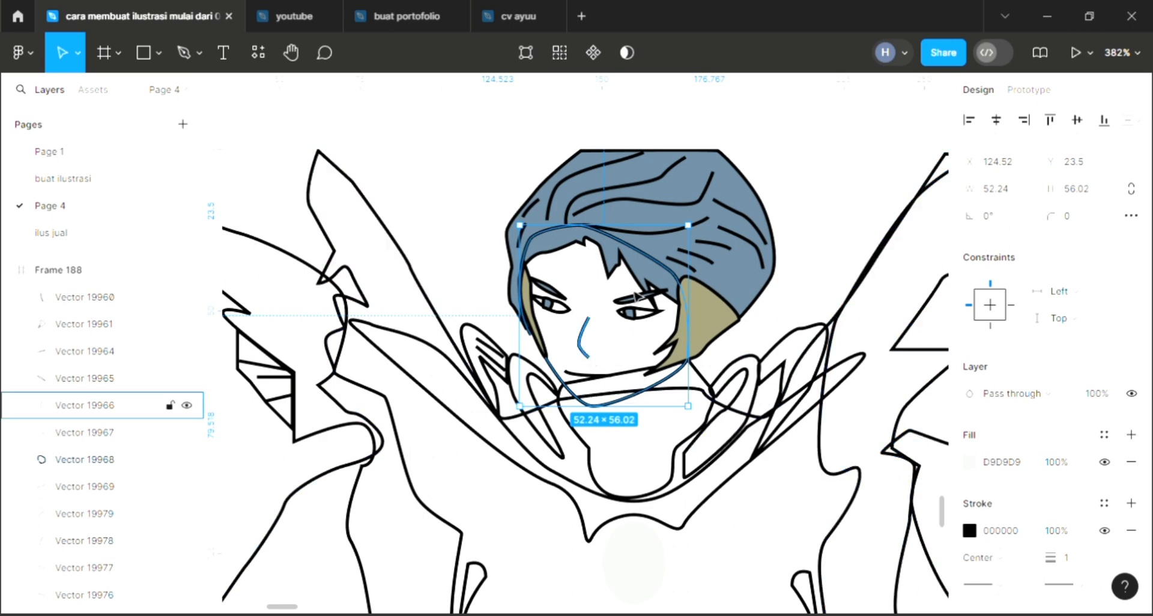
pyautogui.doubleClick(664, 270)
pyautogui.scroll(5, 519, 344)
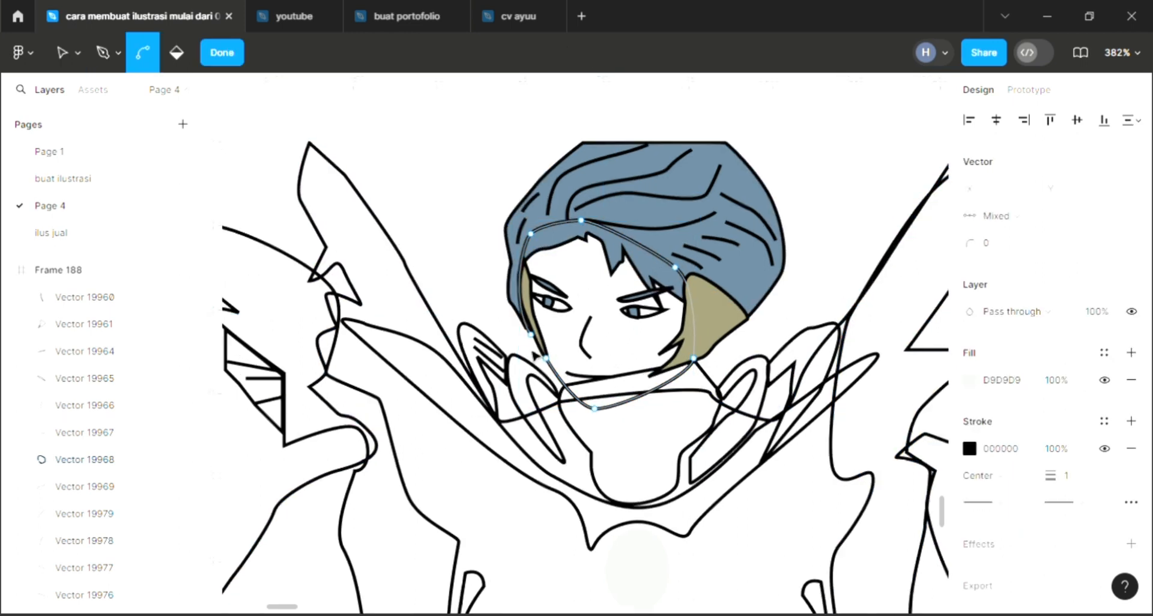
pyautogui.click(103, 52)
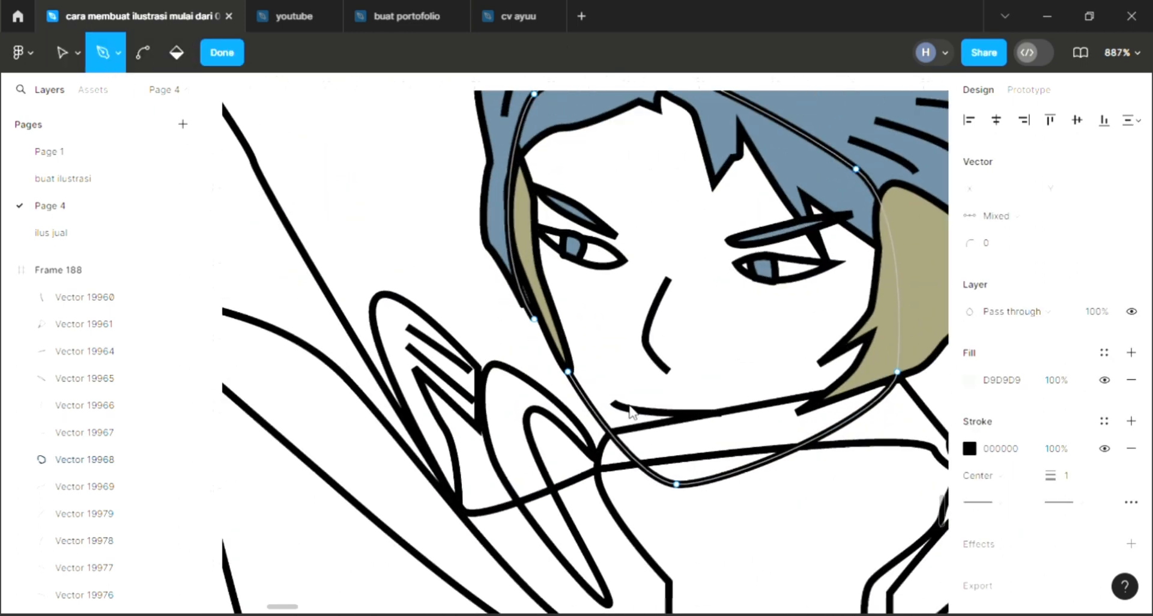
pyautogui.click(568, 372)
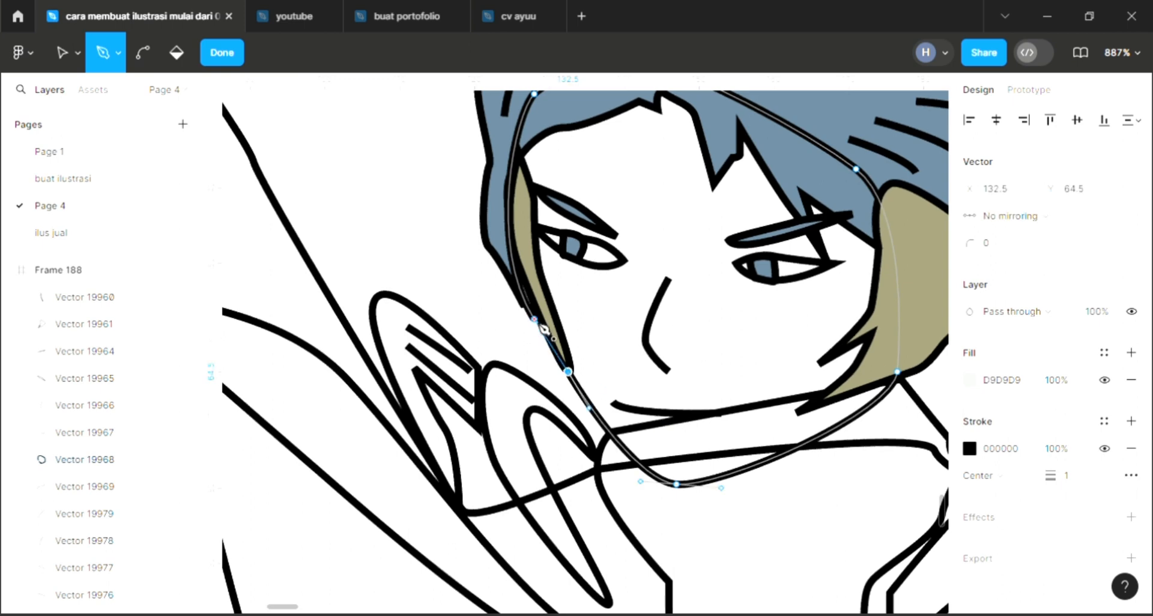
pyautogui.click(534, 319)
pyautogui.press('Escape')
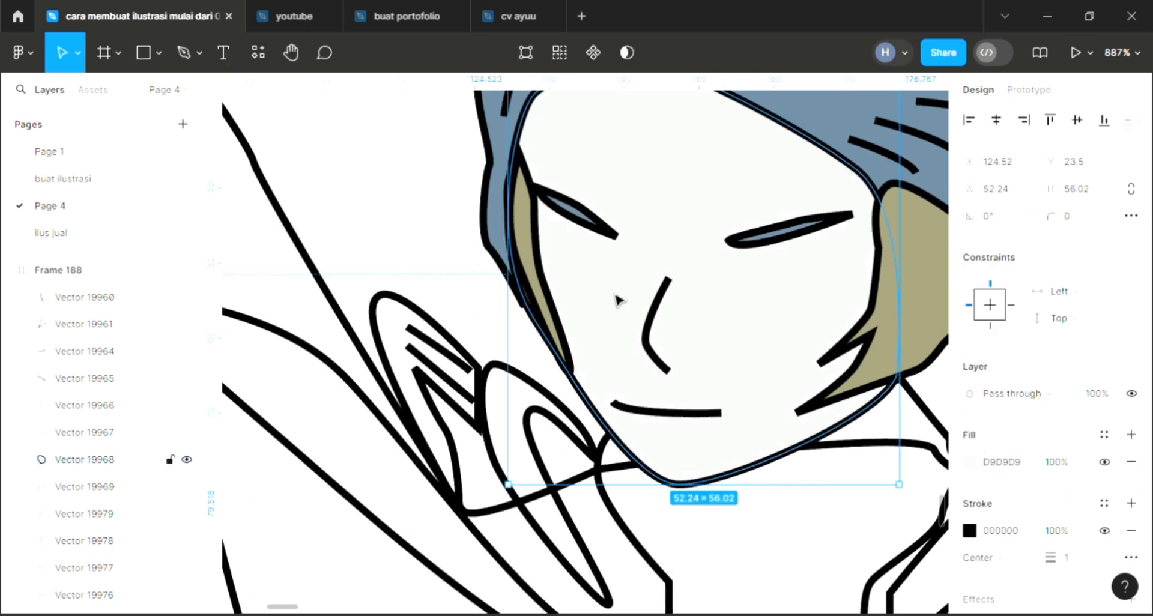
# - Fill the face outline with skin tone F4D1C0 and send it to the back, behind the hair and facial features
pyautogui.scroll(-10, 679, 343)
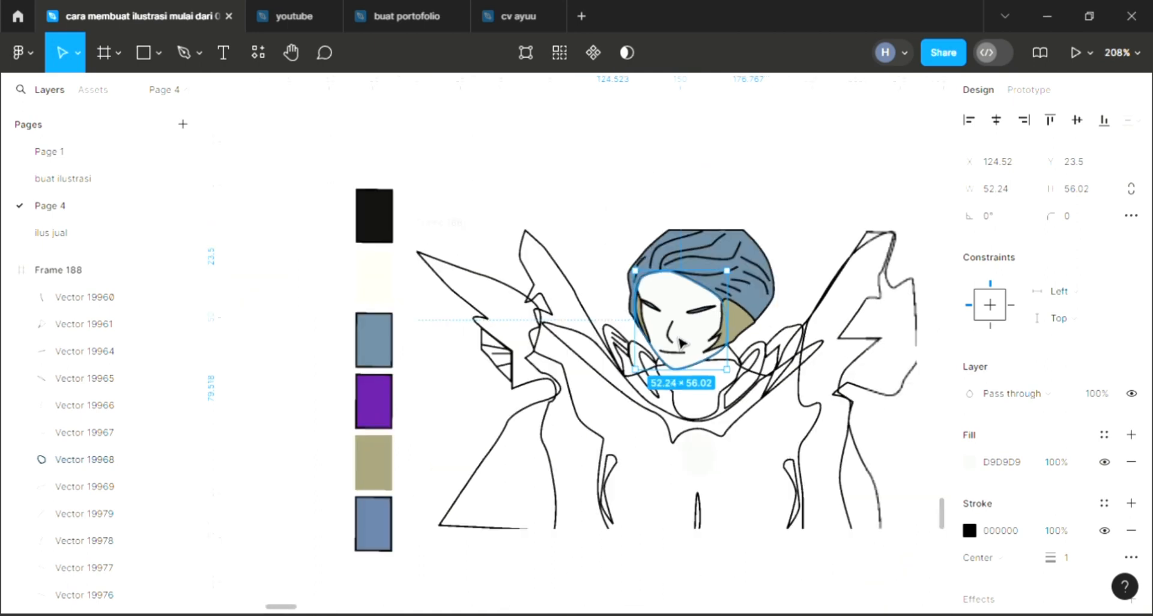
pyautogui.press('i')
pyautogui.click(397, 297)
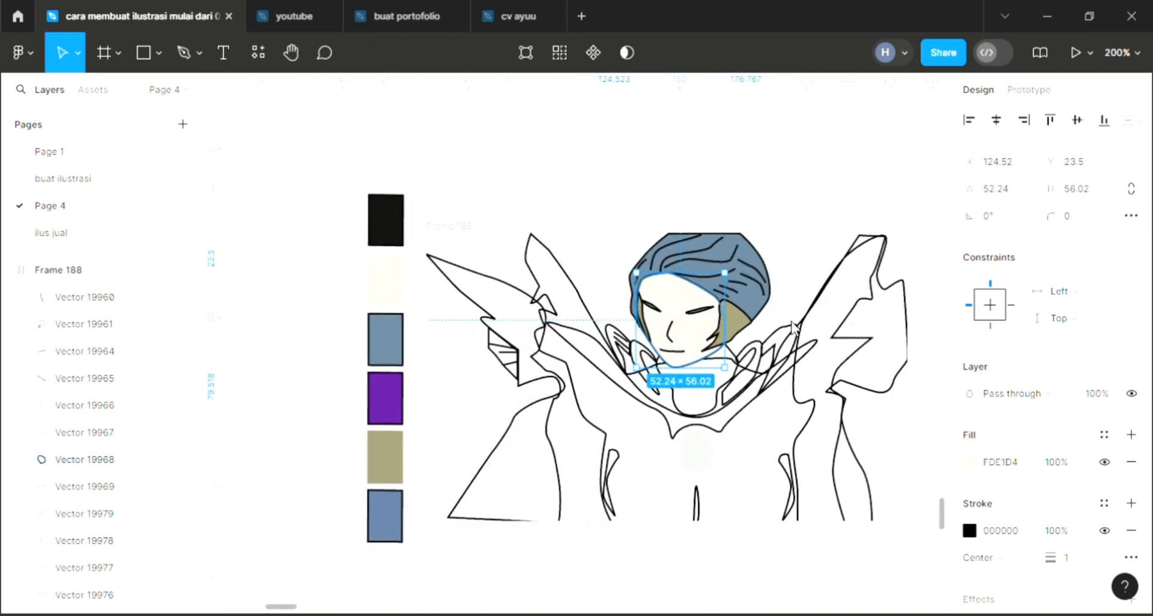
pyautogui.click(790, 190)
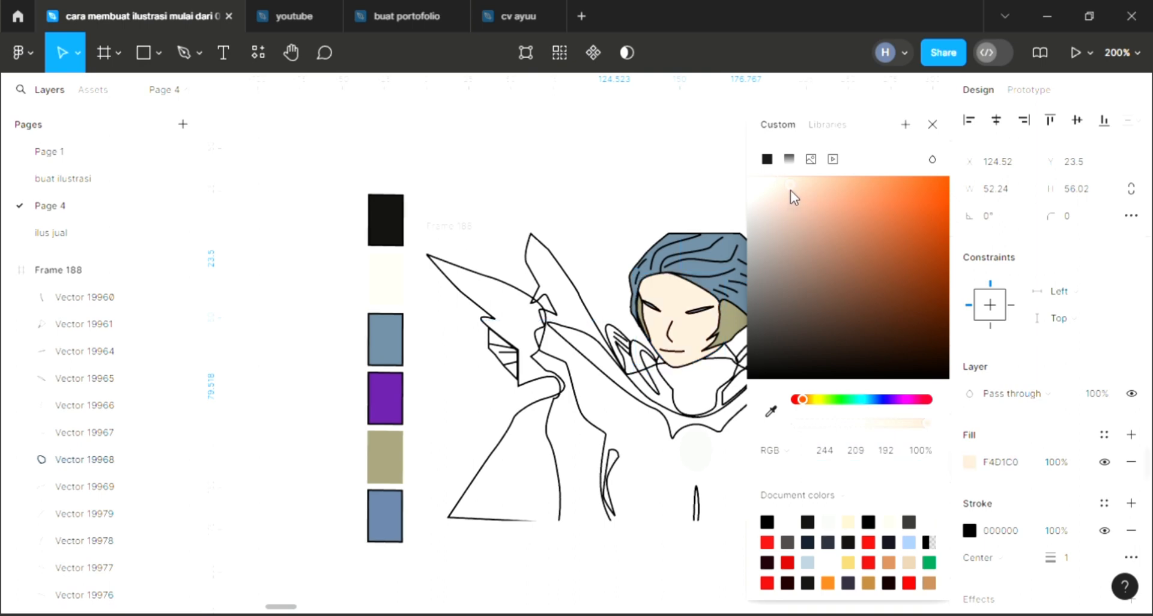
pyautogui.click(931, 124)
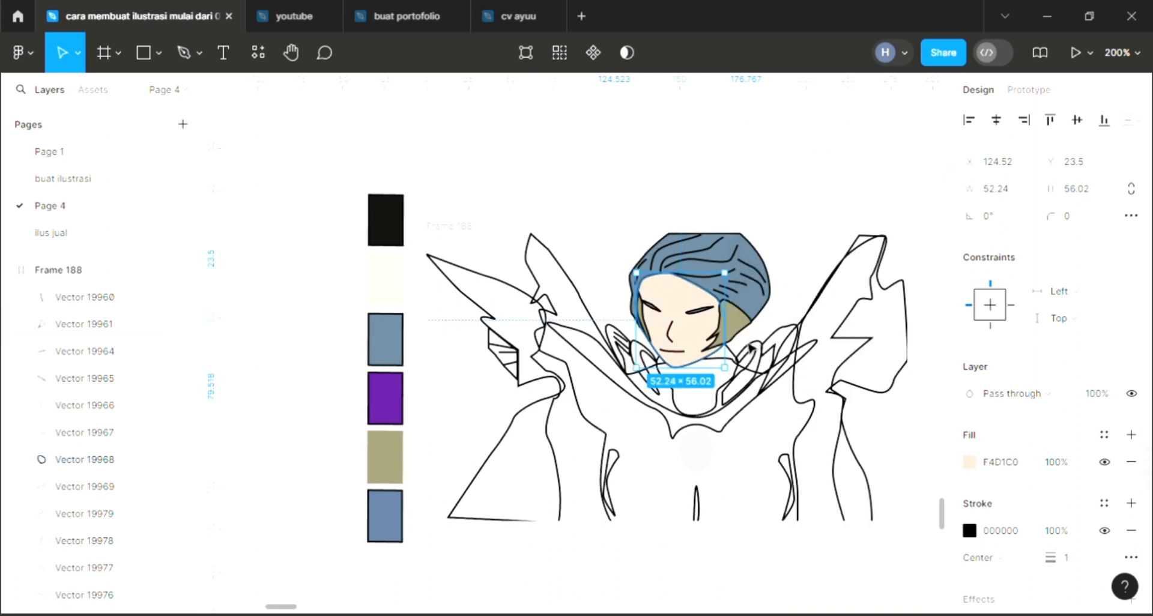
pyautogui.click(811, 297)
pyautogui.scroll(2, 720, 390)
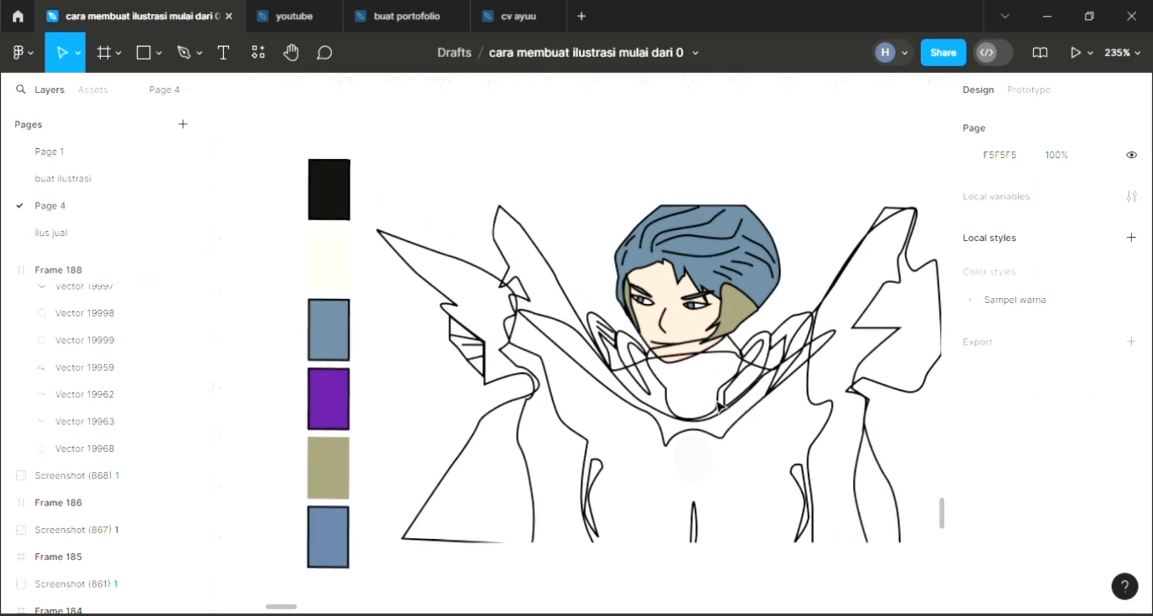
# - Send the filled neck piece to the back, below the face, and colour it with black sampled from the palette swatch
pyautogui.click(662, 387)
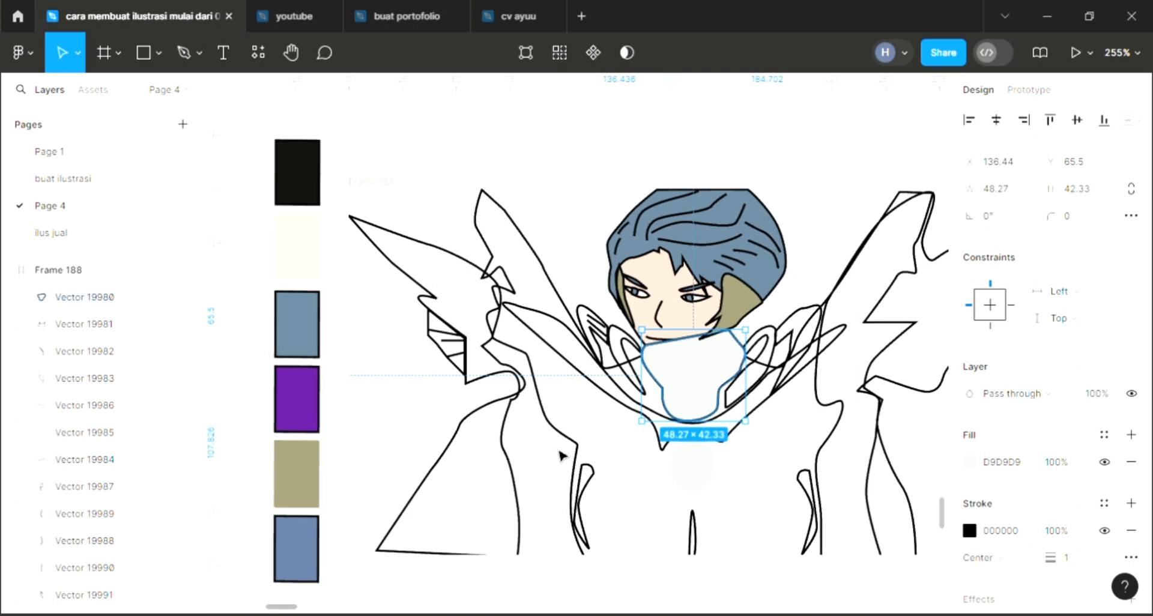
pyautogui.press('i')
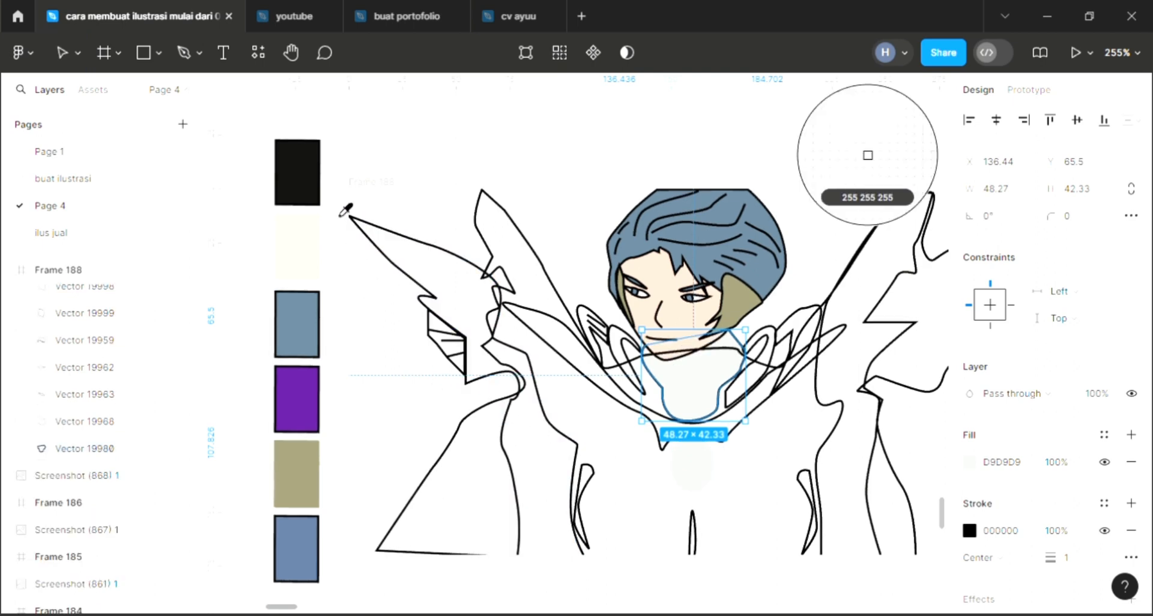
pyautogui.click(307, 196)
pyautogui.click(473, 187)
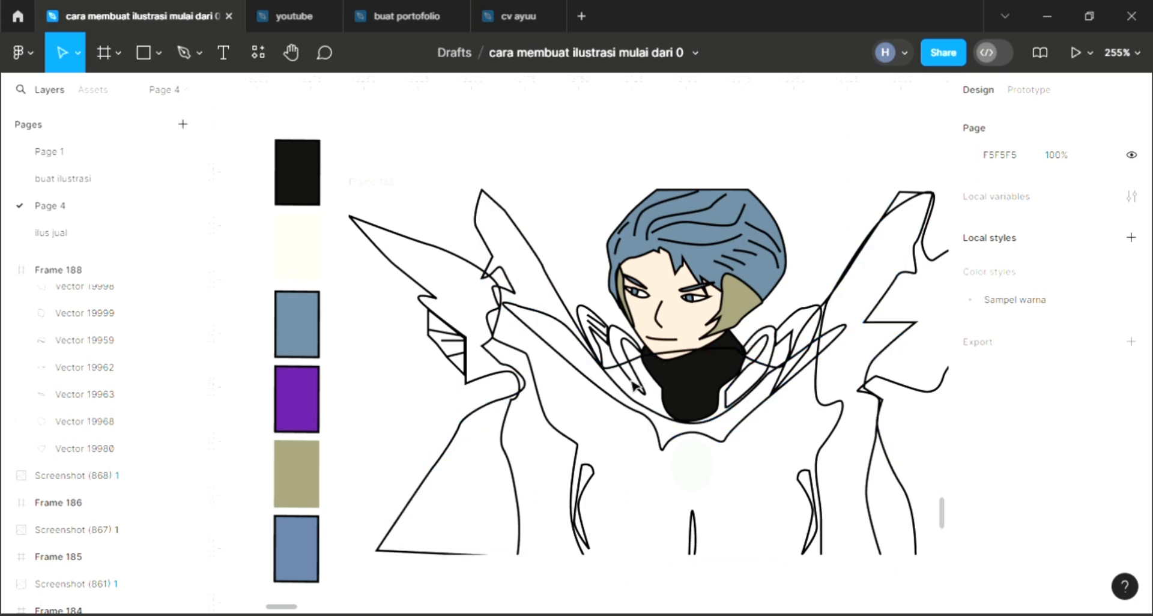
# - Fill the two curved collar loops on the wing side of the neck with blue 647E92 sampled from the hair
pyautogui.click(621, 346)
pyautogui.click(1129, 435)
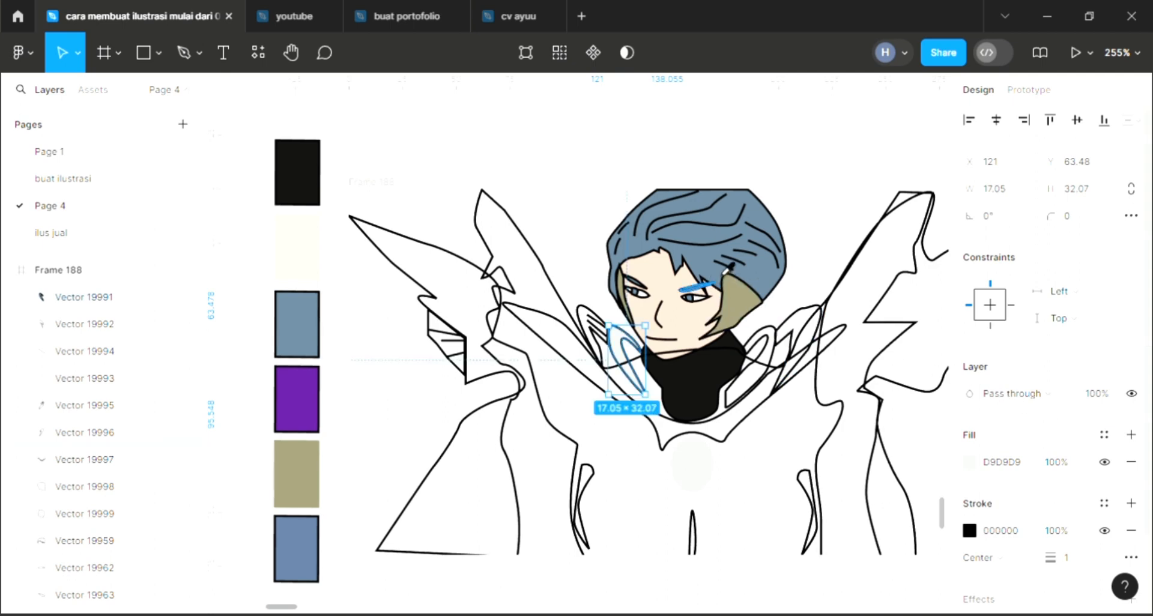
pyautogui.press('i')
pyautogui.click(713, 255)
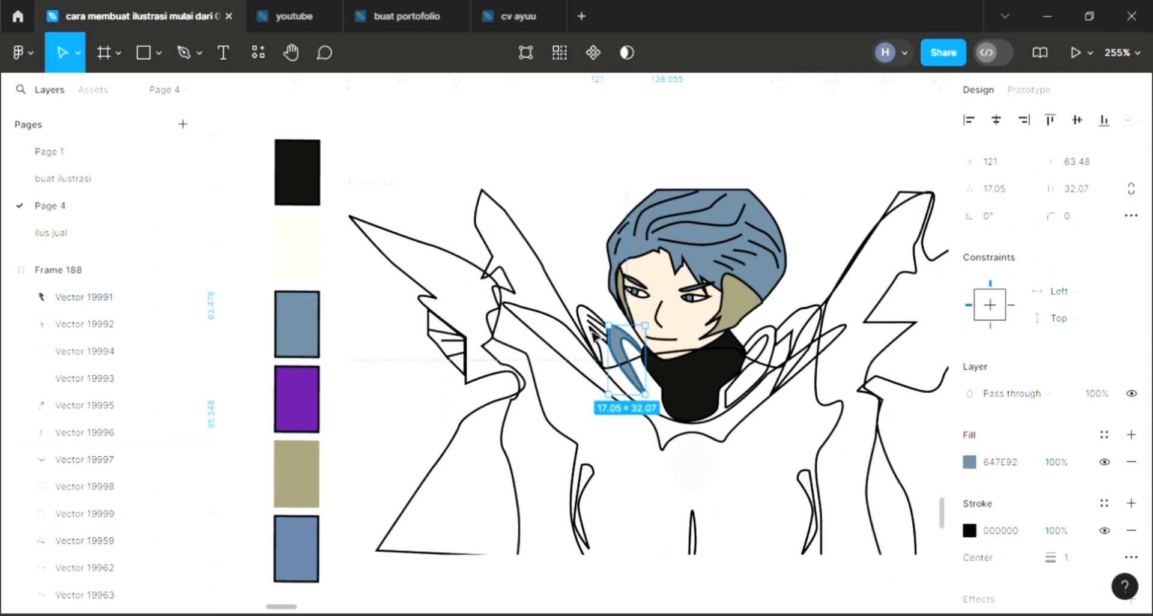
pyautogui.press('Escape')
pyautogui.click(591, 335)
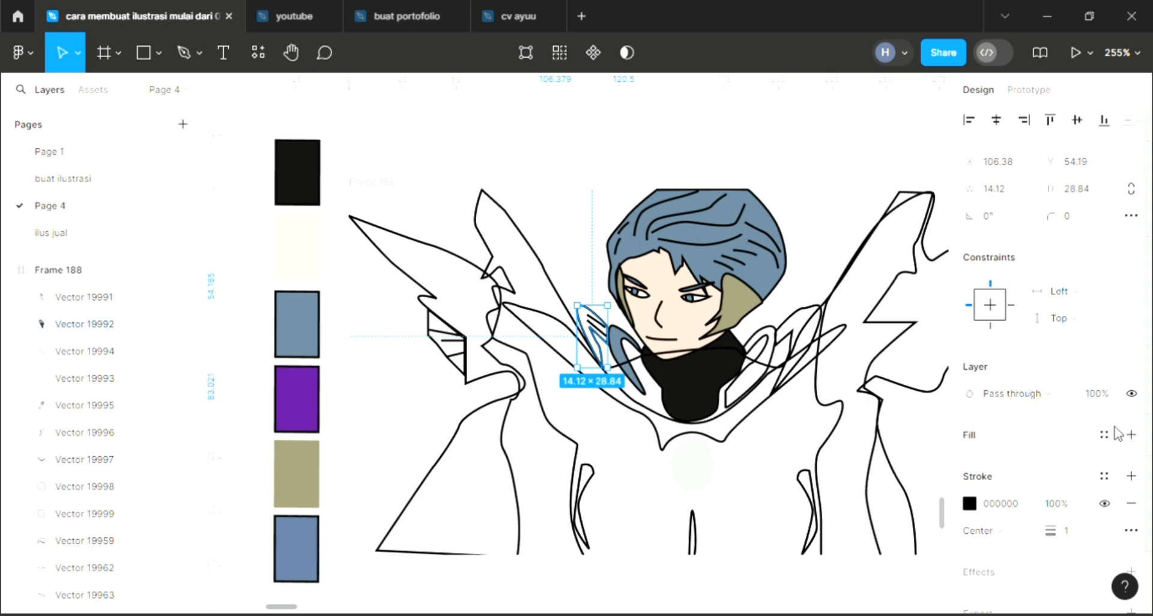
pyautogui.click(1131, 434)
pyautogui.press('i')
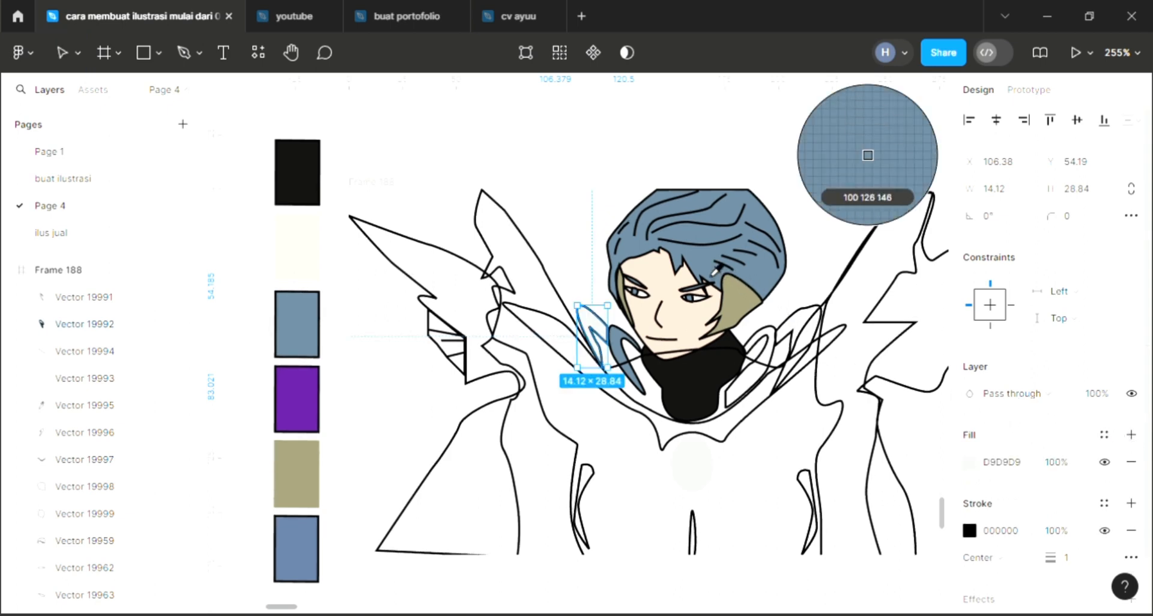
pyautogui.click(713, 273)
# - Fill the two matching collar loops on the opposite side of the neck with the hair's blue 647E92
pyautogui.click(798, 335)
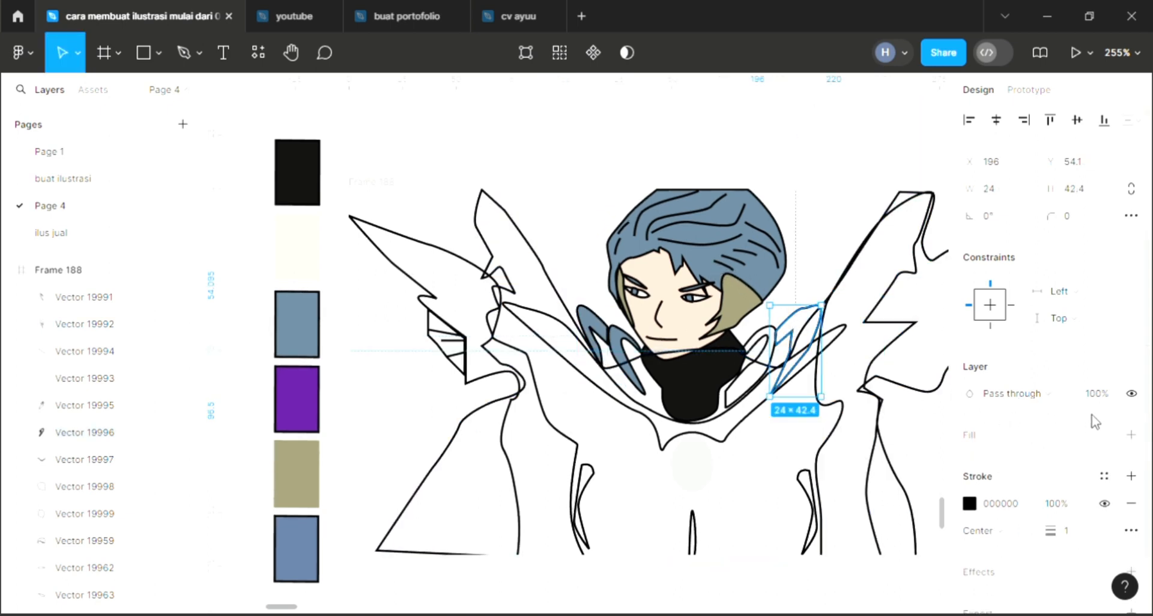
pyautogui.click(1130, 434)
pyautogui.press('i')
pyautogui.click(731, 271)
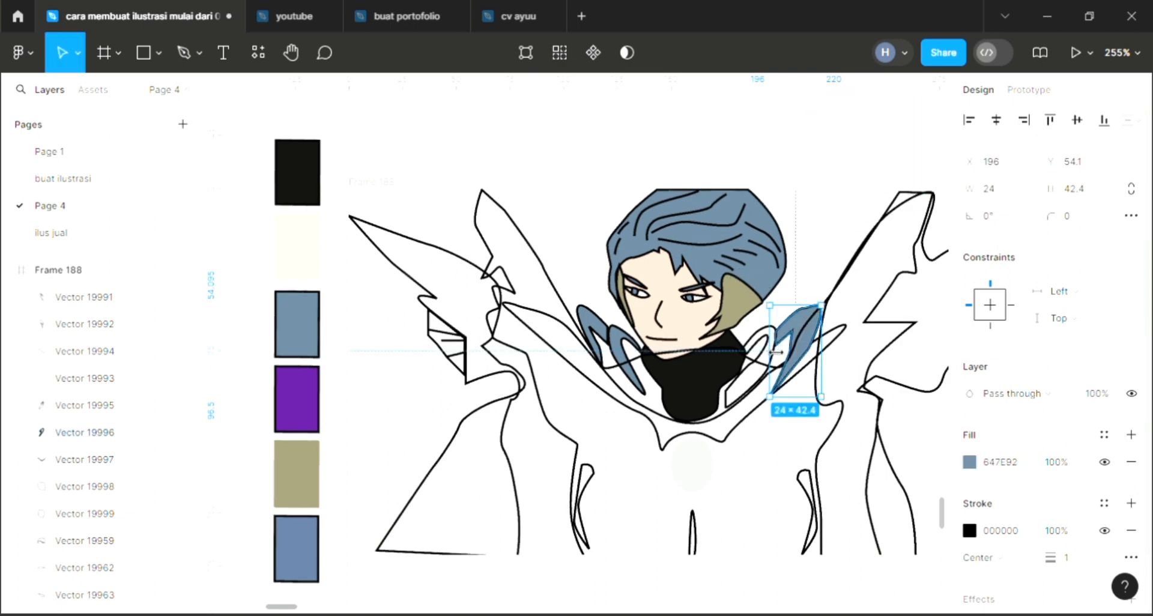
pyautogui.click(764, 340)
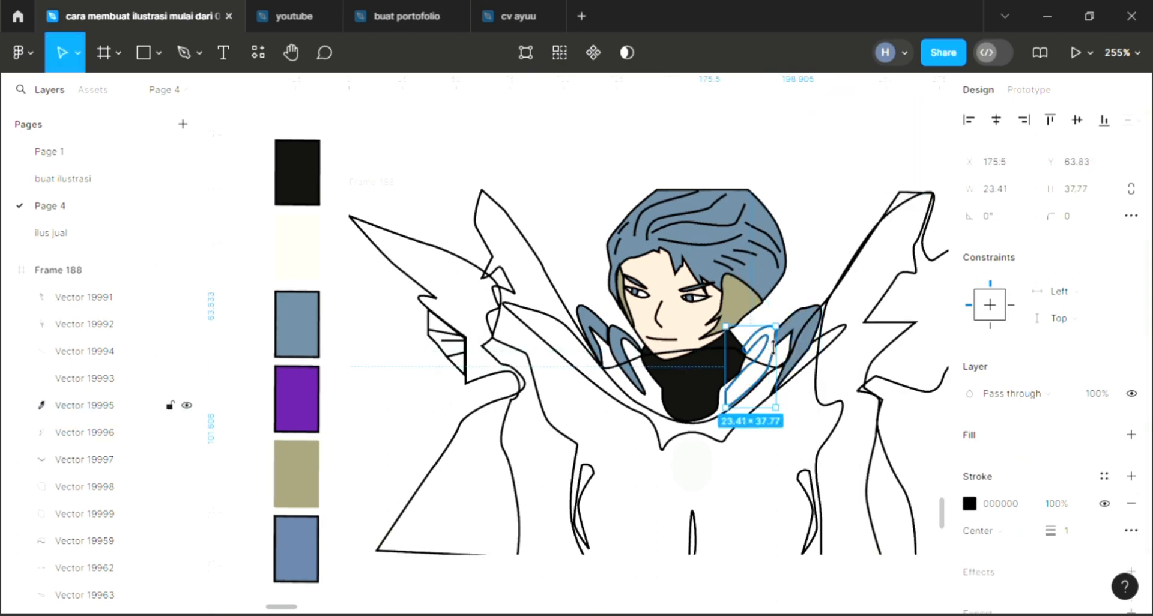
pyautogui.click(1130, 434)
pyautogui.press('i')
pyautogui.click(744, 253)
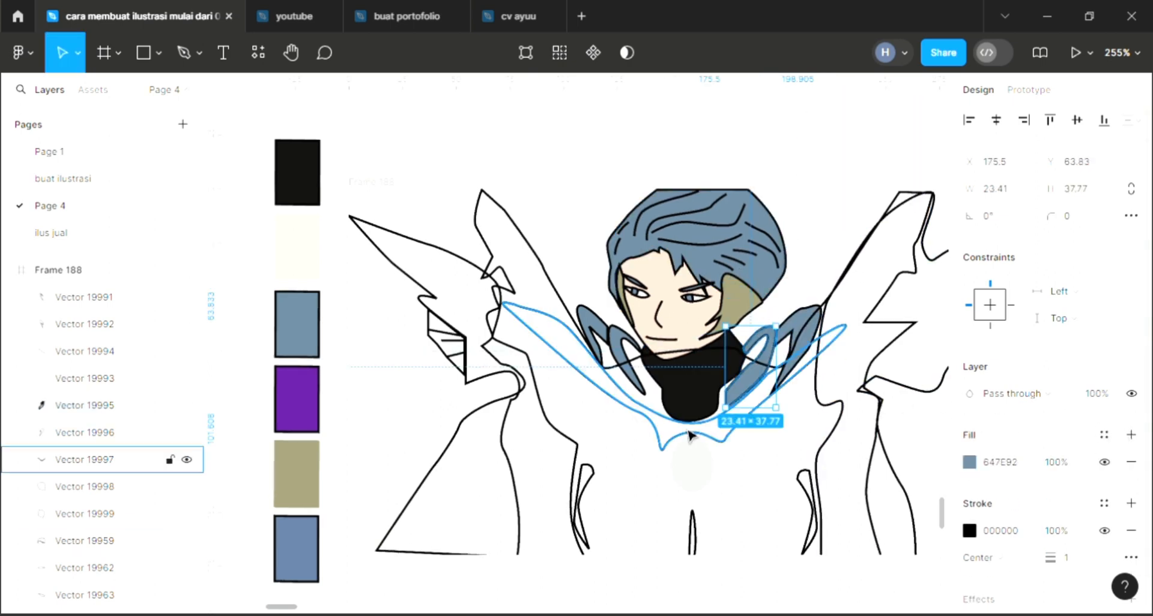
pyautogui.press('Escape')
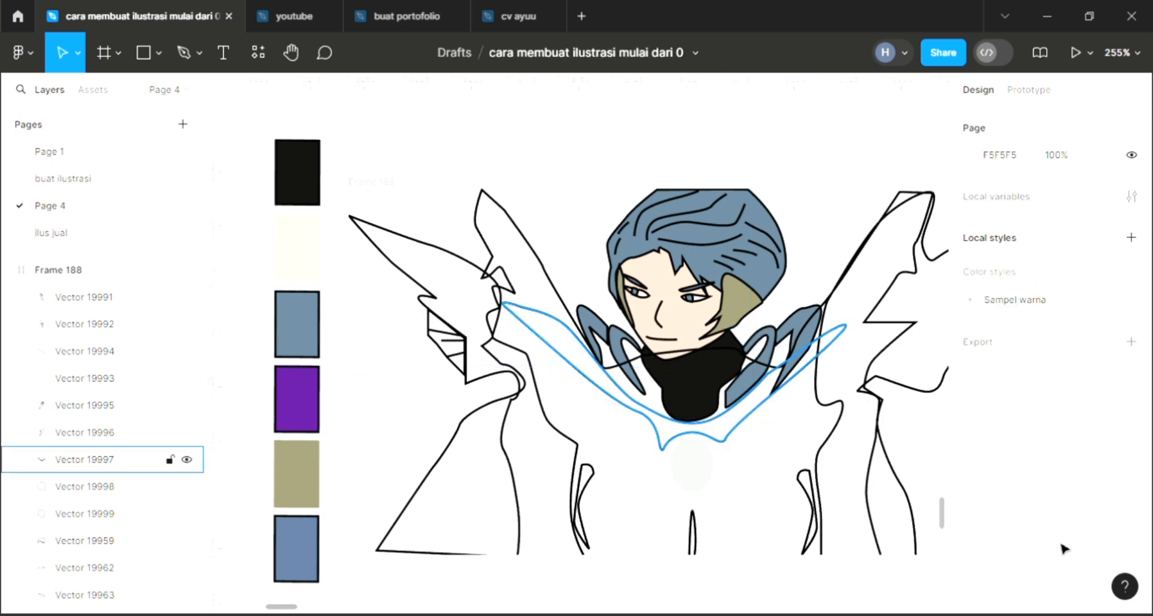
# - Add a light grey D9D9D9 fill to the wide V-shaped collar band below the neck
pyautogui.click(1130, 434)
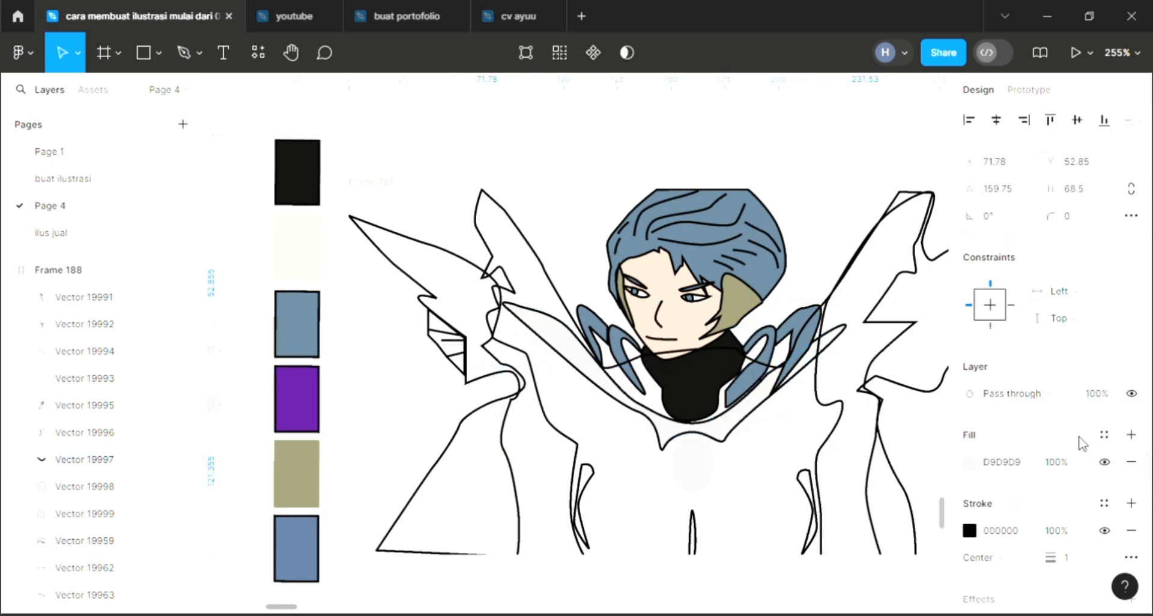
pyautogui.press('i')
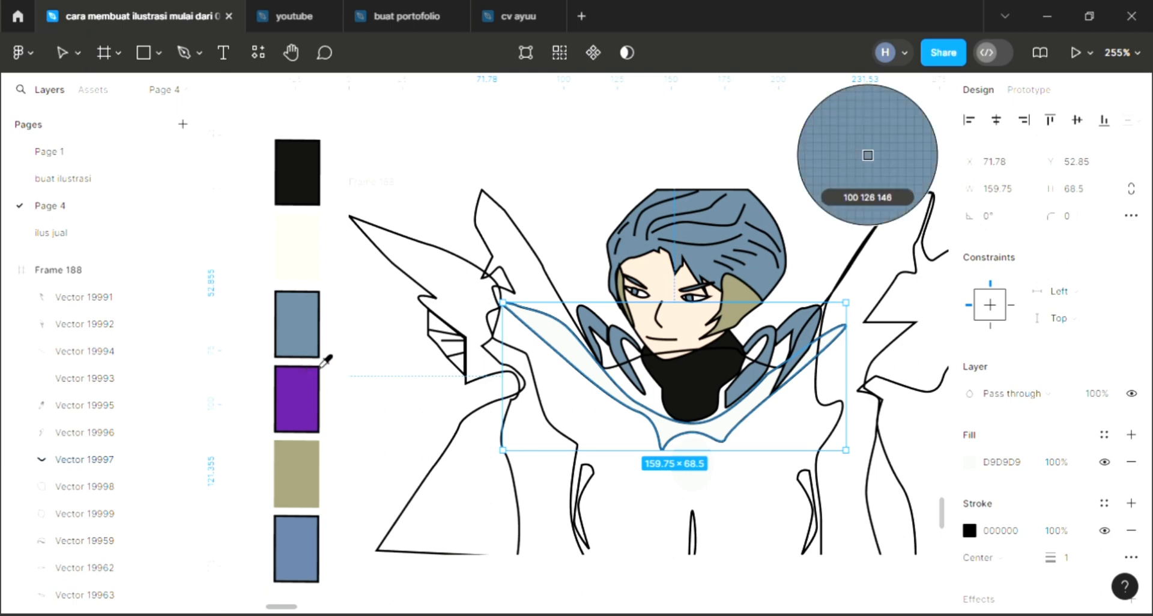
pyautogui.click(868, 154)
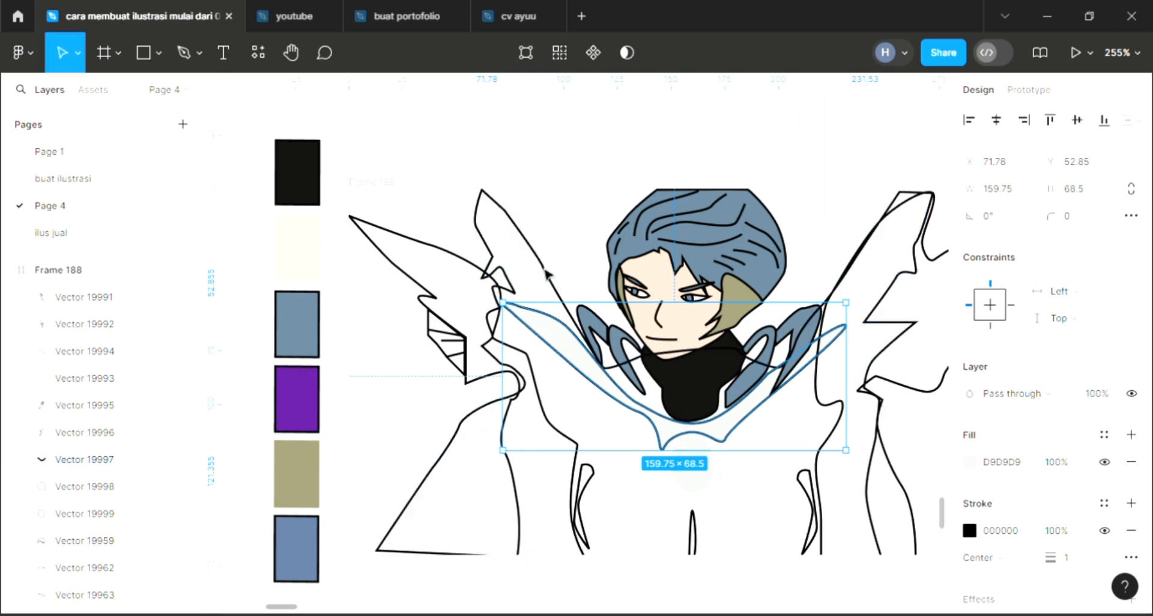
# - Add a fill to the large cloak outline, send it to the back, and colour it olive 94916F sampled from the side of the face
pyautogui.click(836, 507)
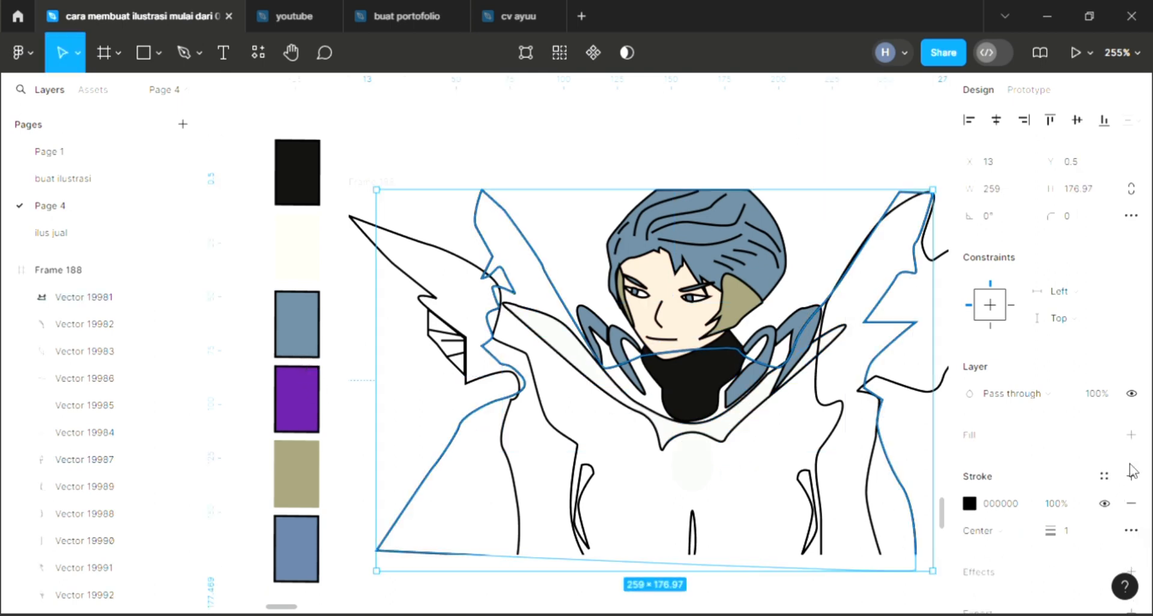
pyautogui.click(1131, 438)
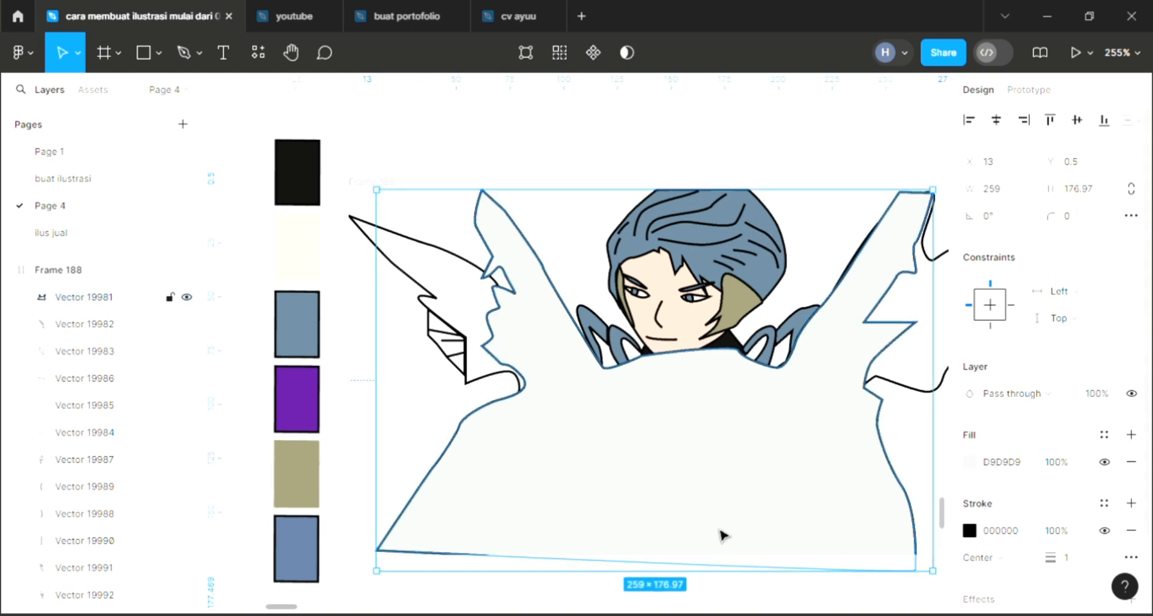
pyautogui.hotkey('ctrl', 'shift', '[')
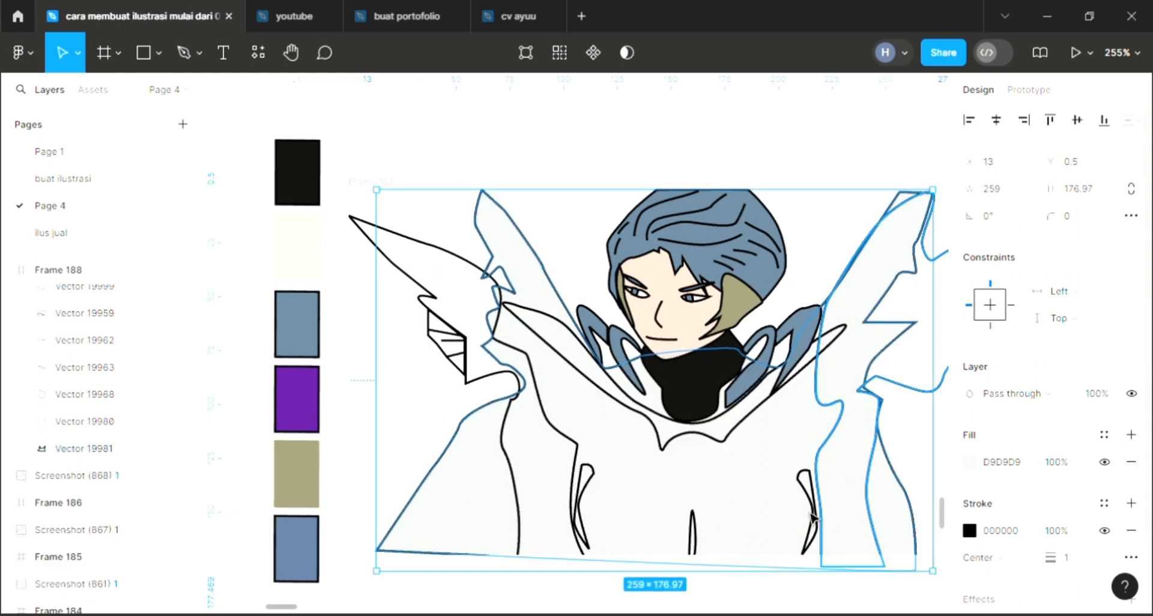
pyautogui.hscroll(2, 799, 516)
pyautogui.press('i')
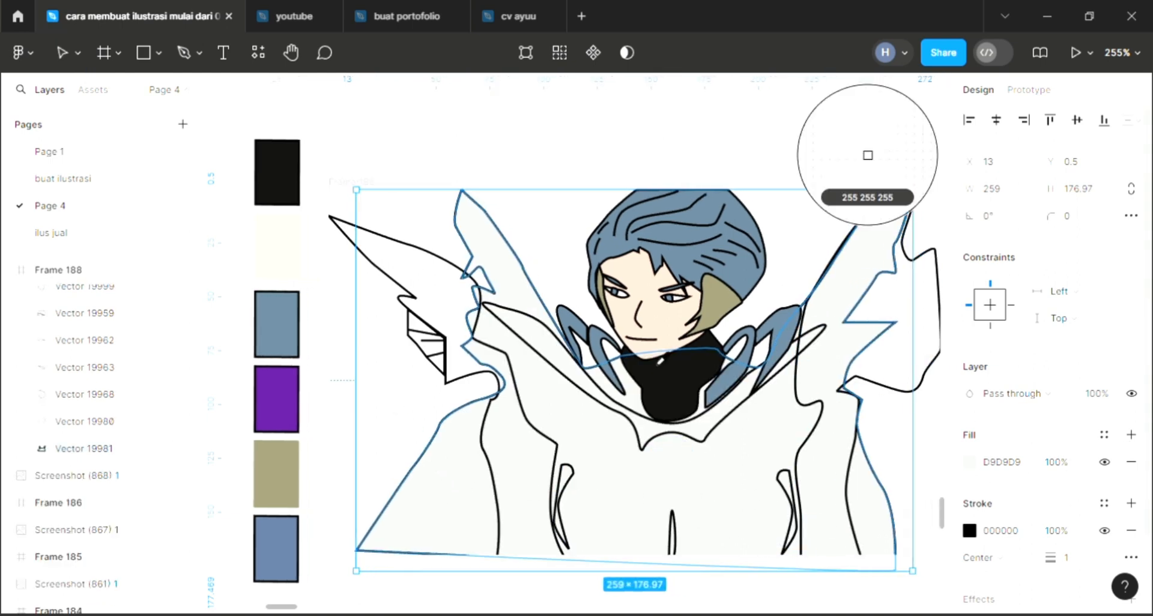
pyautogui.click(717, 303)
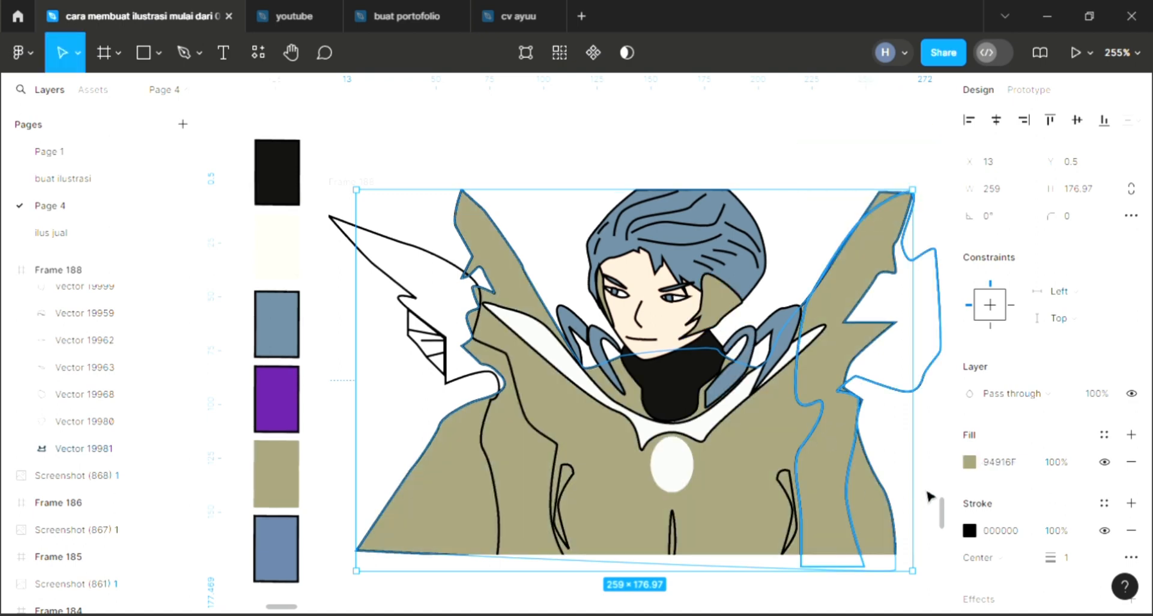
# - Change the cloak's fill to the more saturated olive yellow ABA348
pyautogui.click(969, 462)
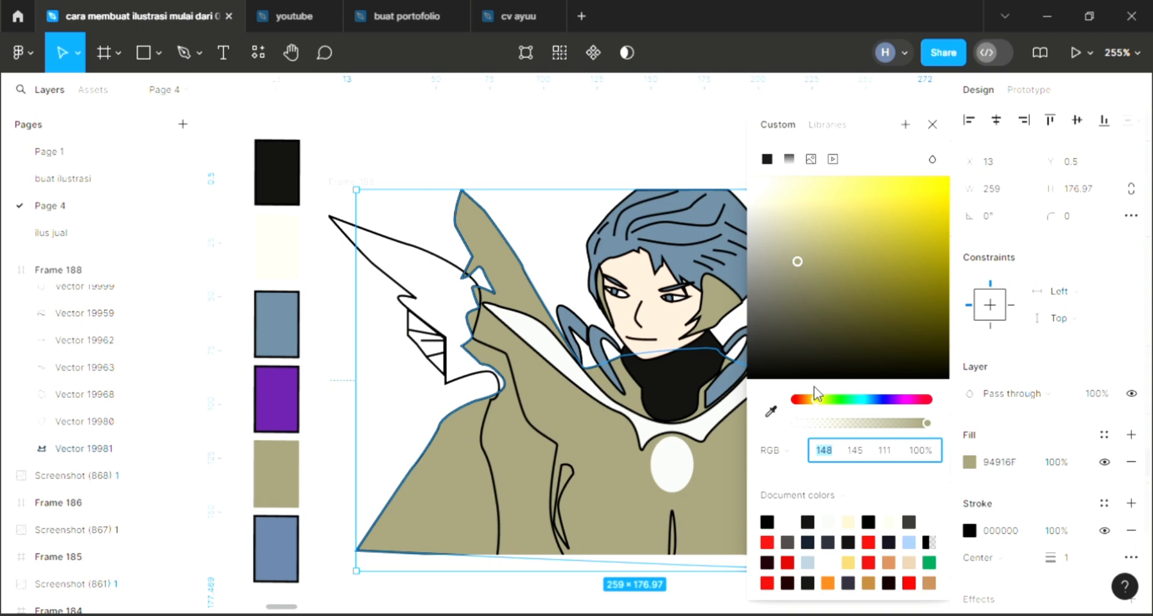
pyautogui.moveTo(833, 271); pyautogui.dragTo(863, 242)
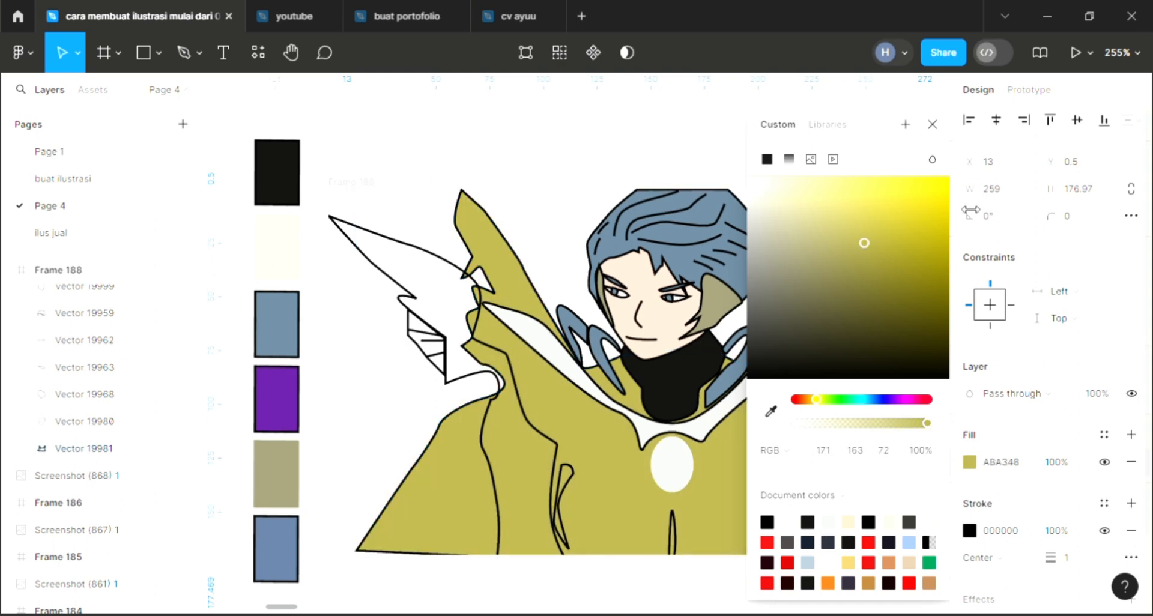
pyautogui.click(934, 126)
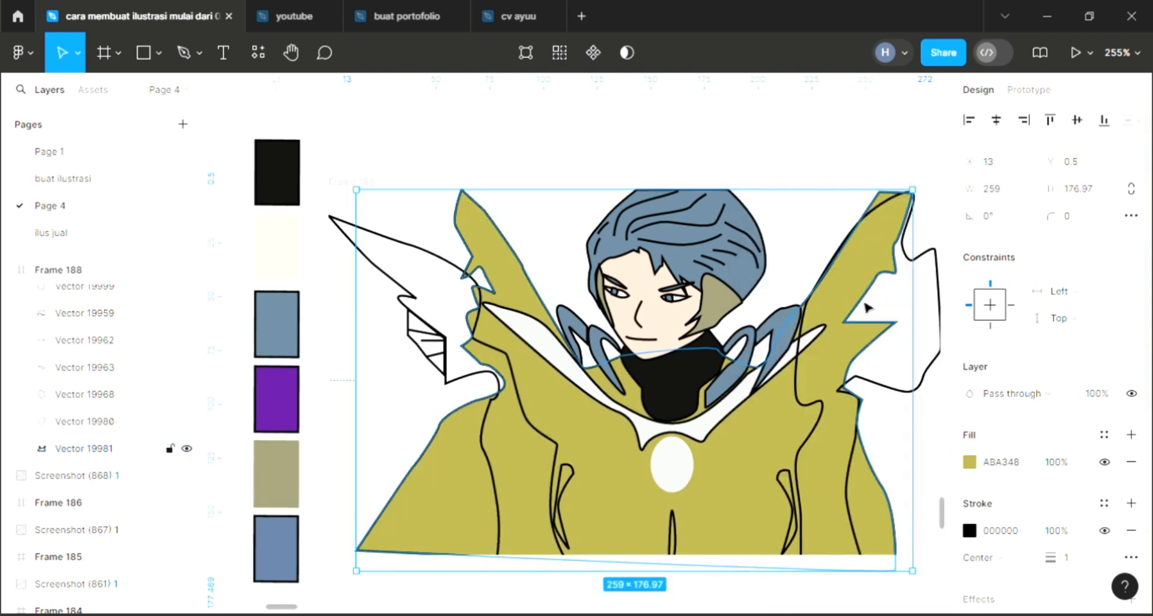
# - Recolour both olive side sections of the face with ABA348 sampled from the cloak
pyautogui.click(723, 287)
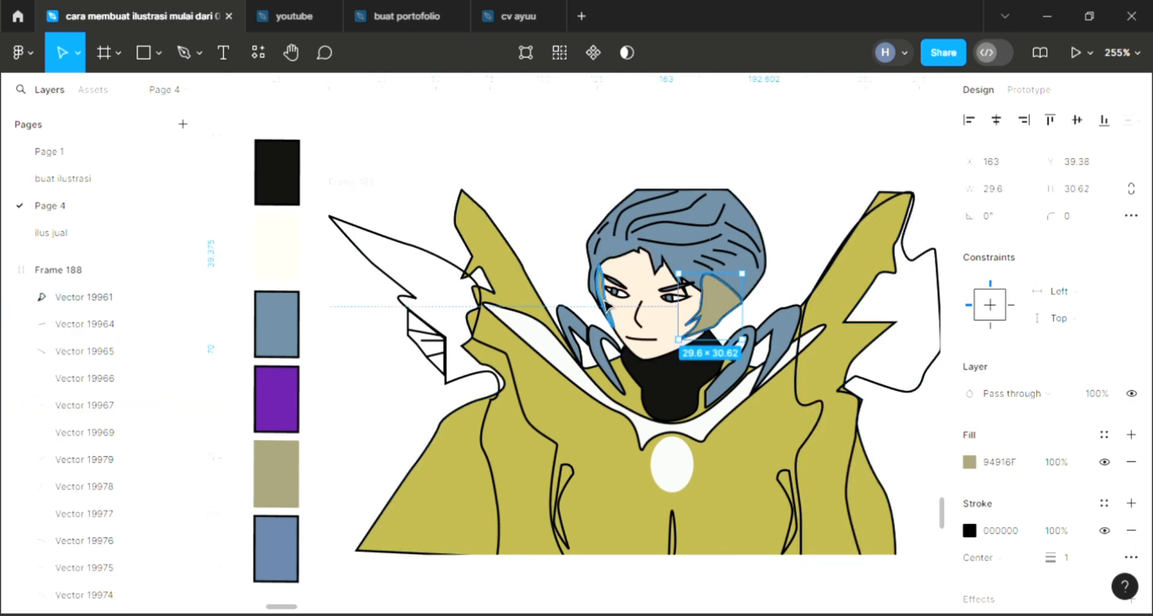
pyautogui.keyDown('shift'); pyautogui.click(604, 303); pyautogui.keyUp('shift')
pyautogui.press('i')
pyautogui.click(724, 457)
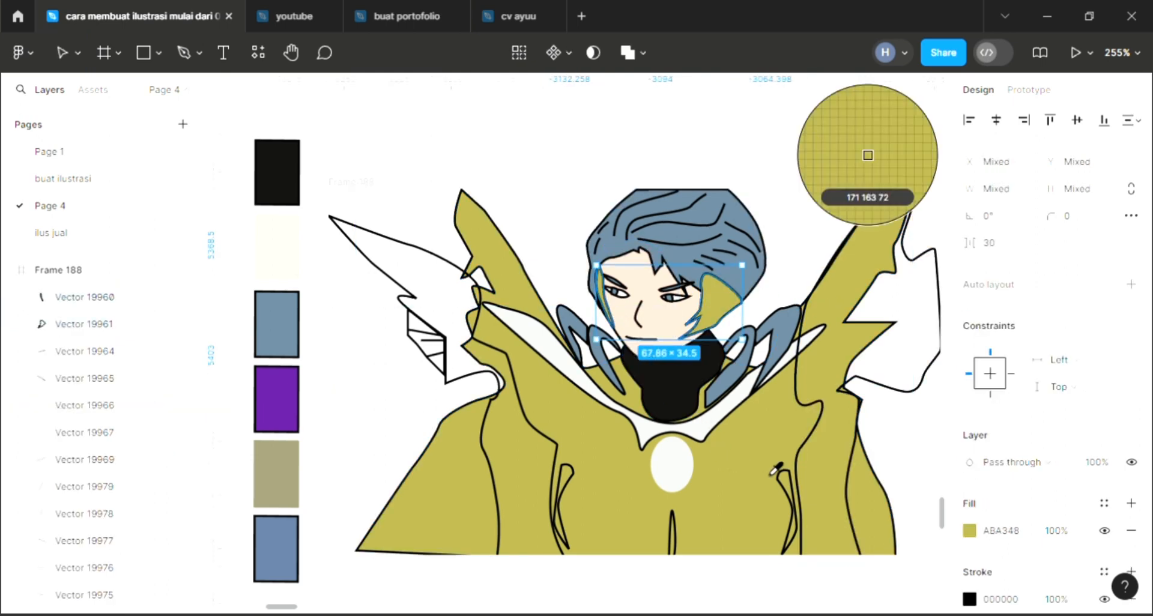
pyautogui.click(560, 259)
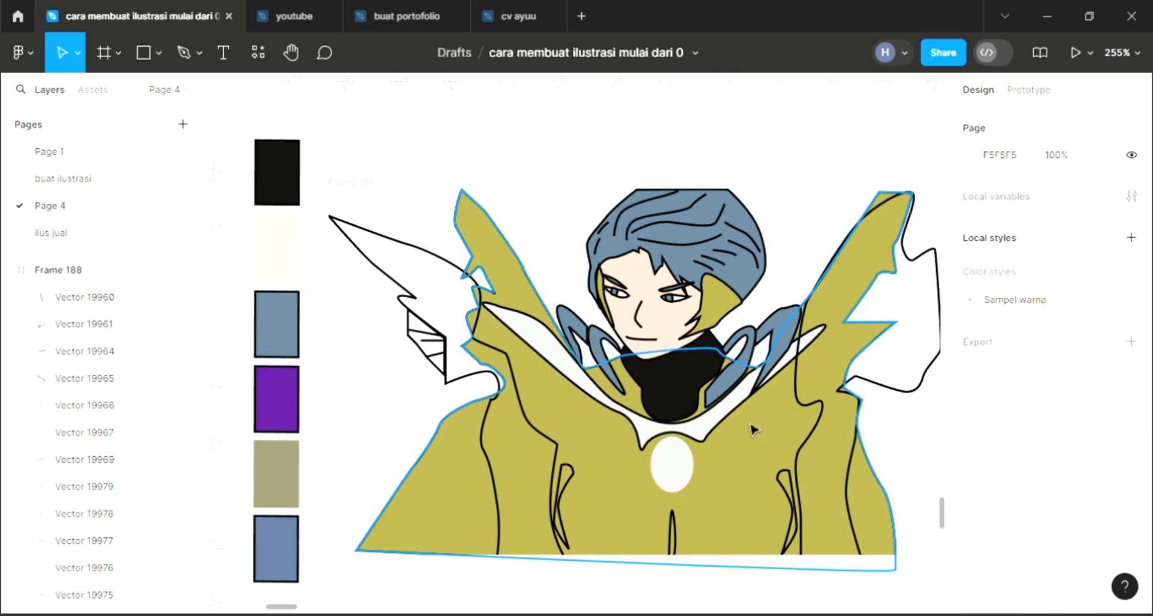
# - Add light grey D9D9D9 fills to the two long wing-shaped panels on either side of the cloak
pyautogui.click(481, 382)
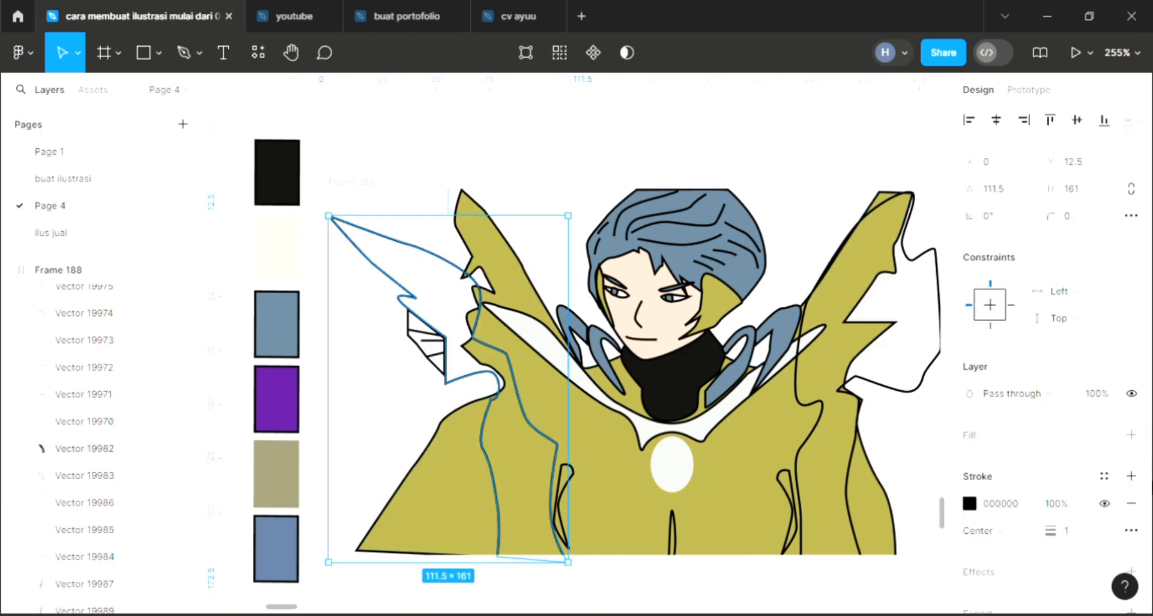
pyautogui.click(1128, 435)
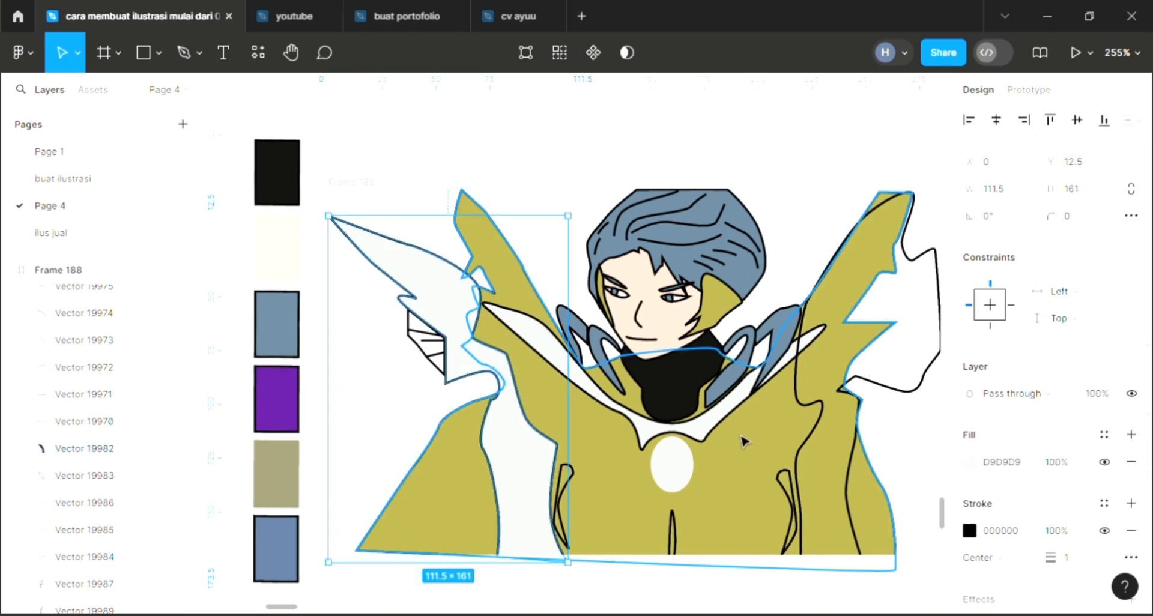
pyautogui.click(820, 423)
pyautogui.click(815, 408)
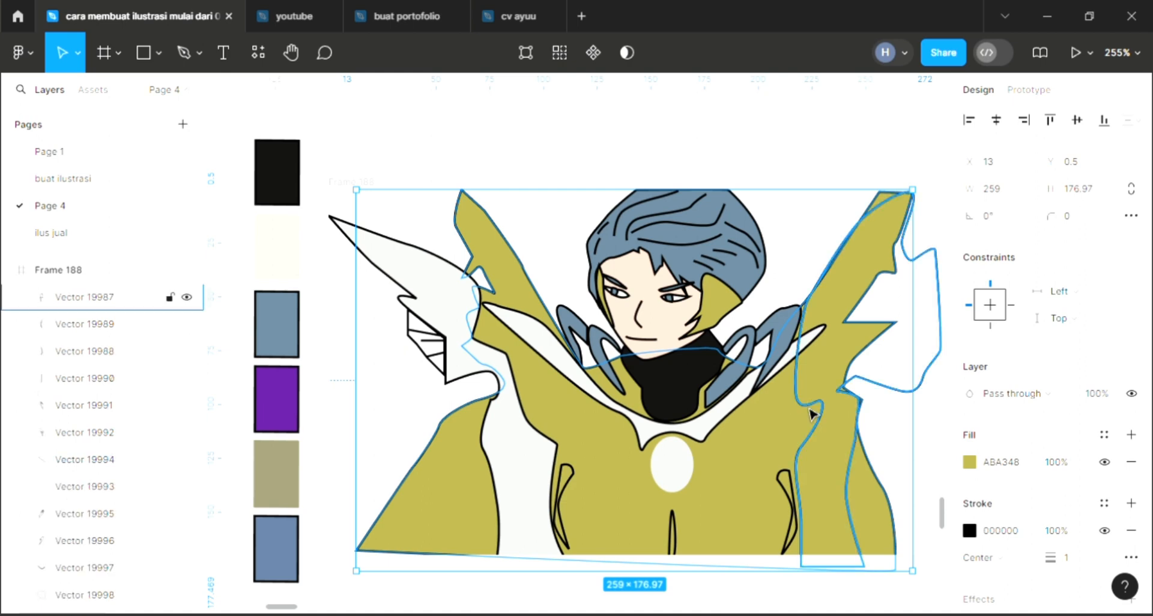
pyautogui.click(1131, 435)
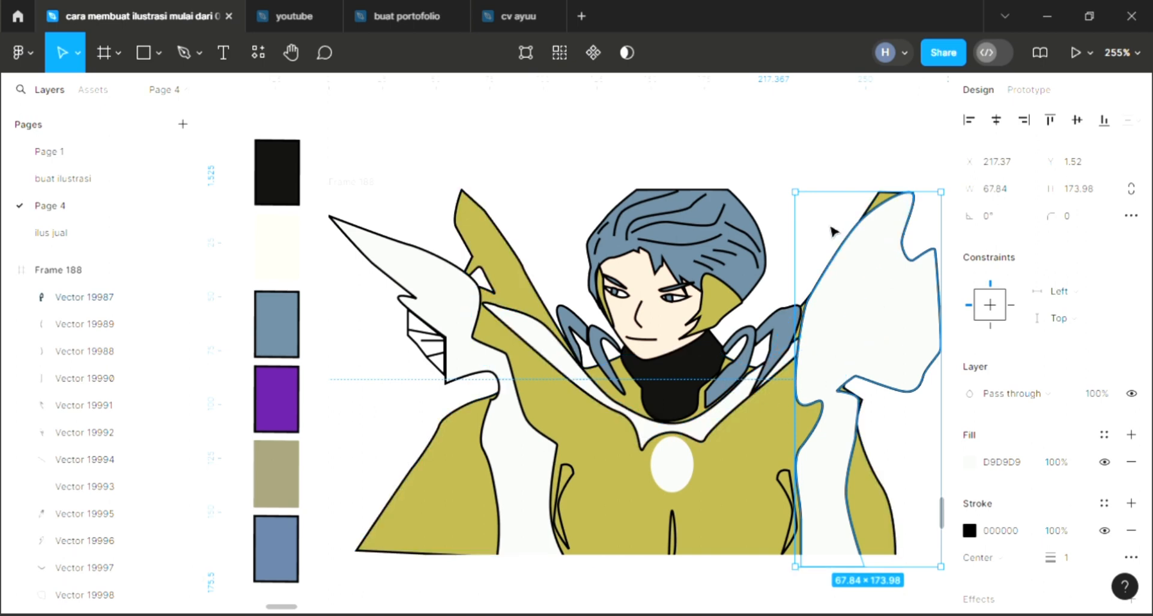
# - Recolour the oval gem at the centre of the chest with purple 641E9A sampled from the palette swatch
pyautogui.press('Escape')
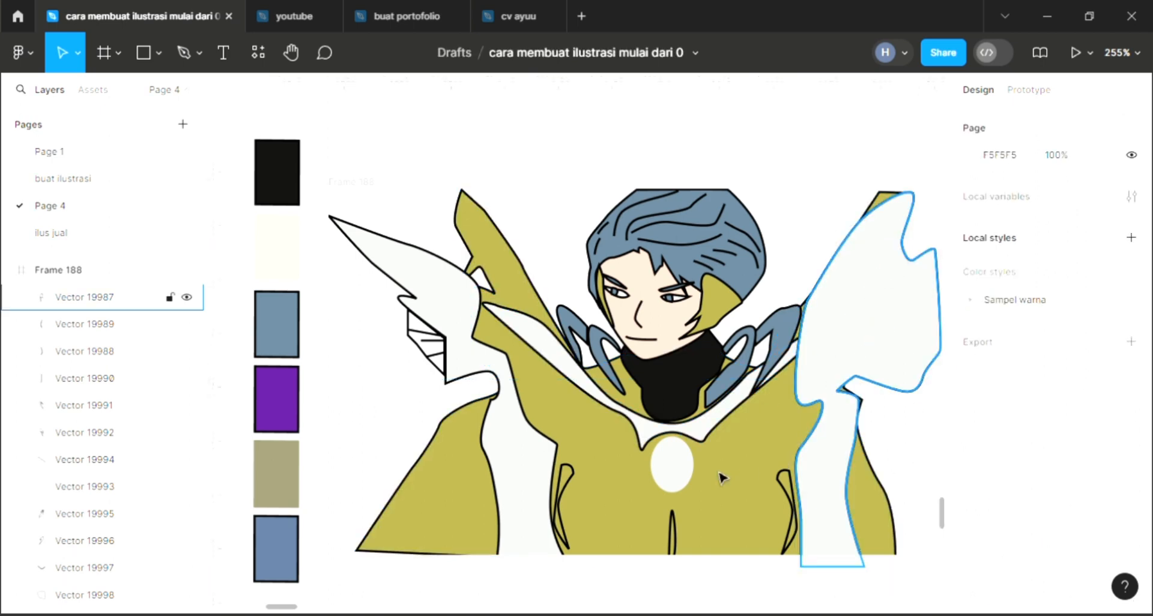
pyautogui.scroll(-1, 714, 497)
pyautogui.scroll(-1, 715, 497)
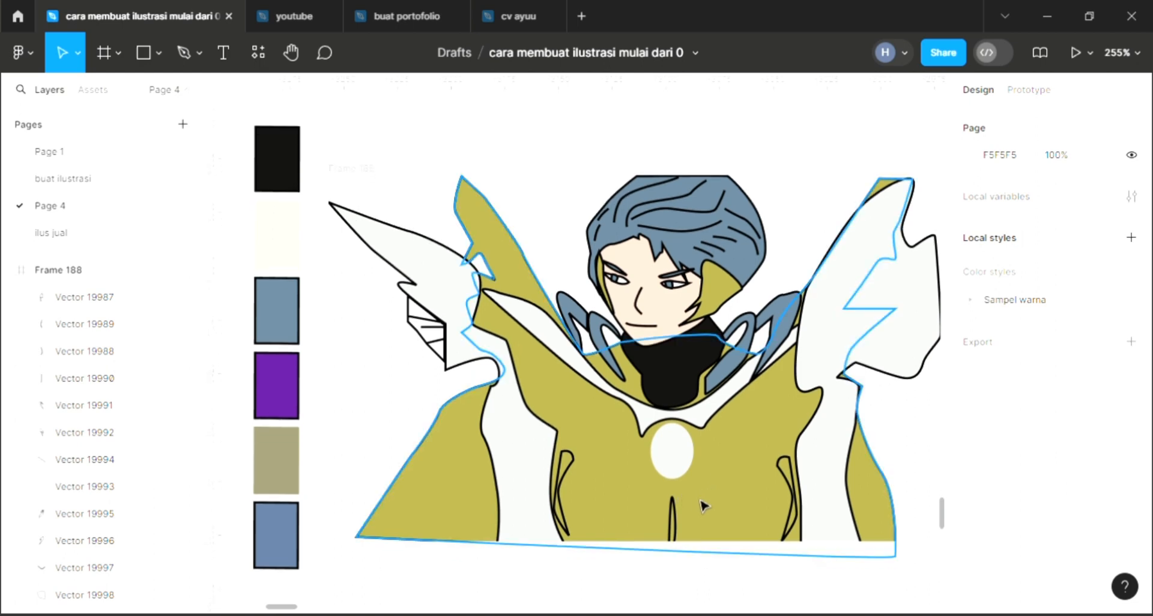
pyautogui.click(672, 517)
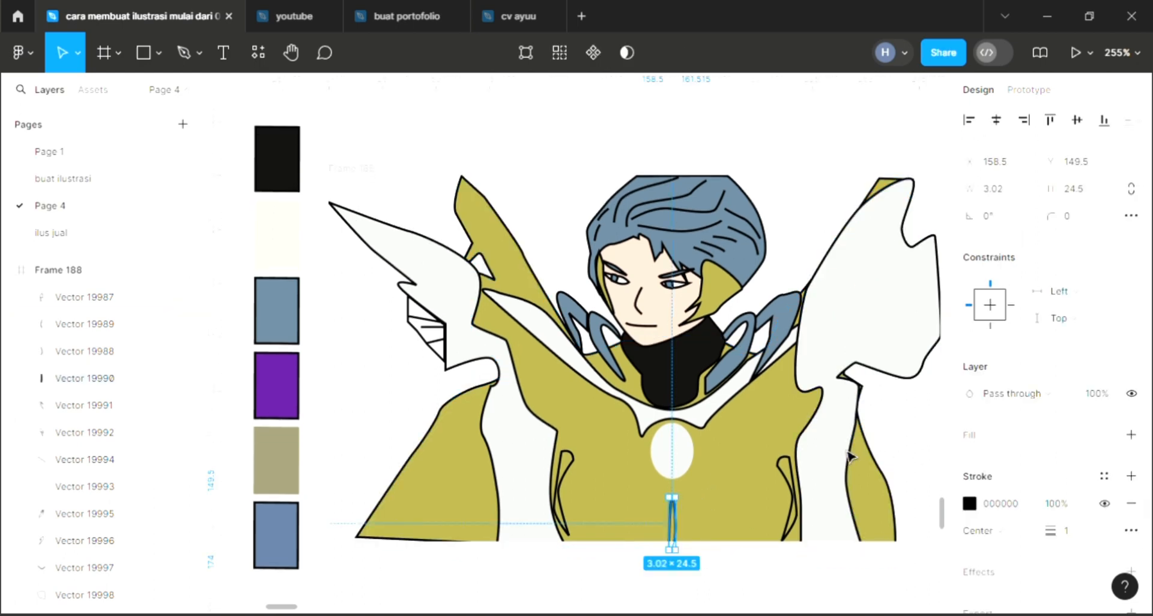
pyautogui.click(673, 456)
pyautogui.scroll(-5, 340, 483)
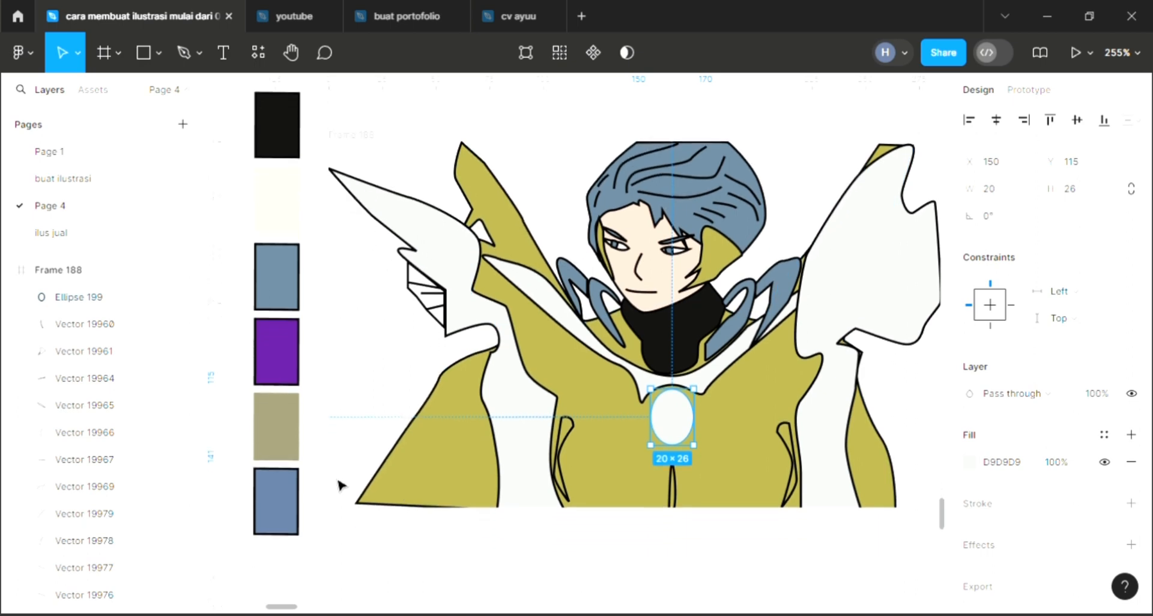
pyautogui.scroll(-1, 340, 484)
pyautogui.click(275, 359)
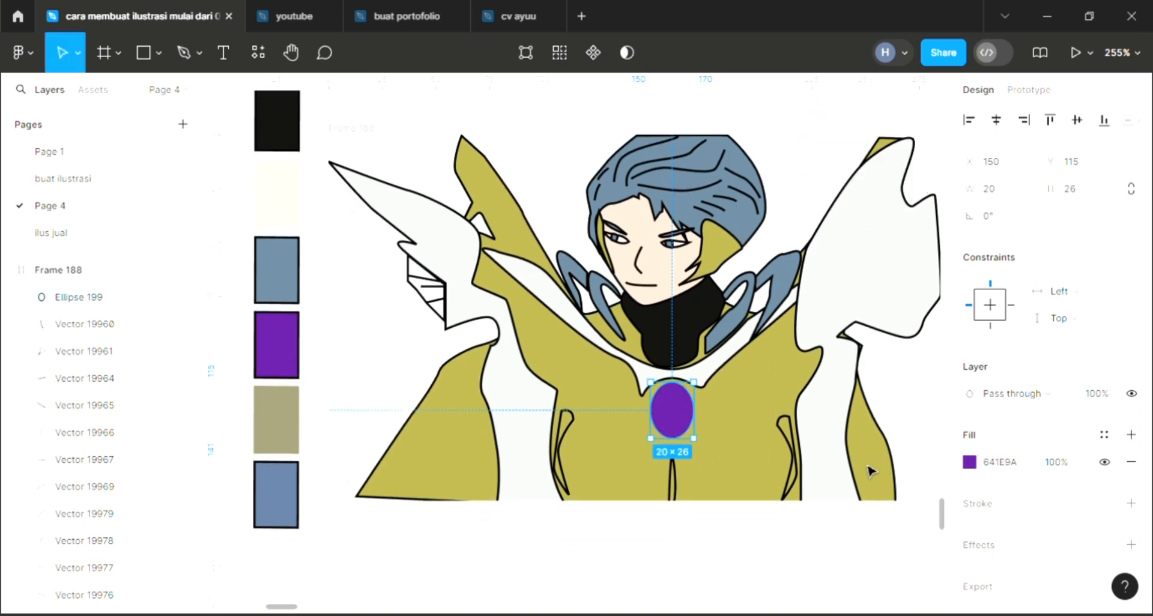
# - Change the oval gem's fill to bright magenta C420C8
pyautogui.click(969, 462)
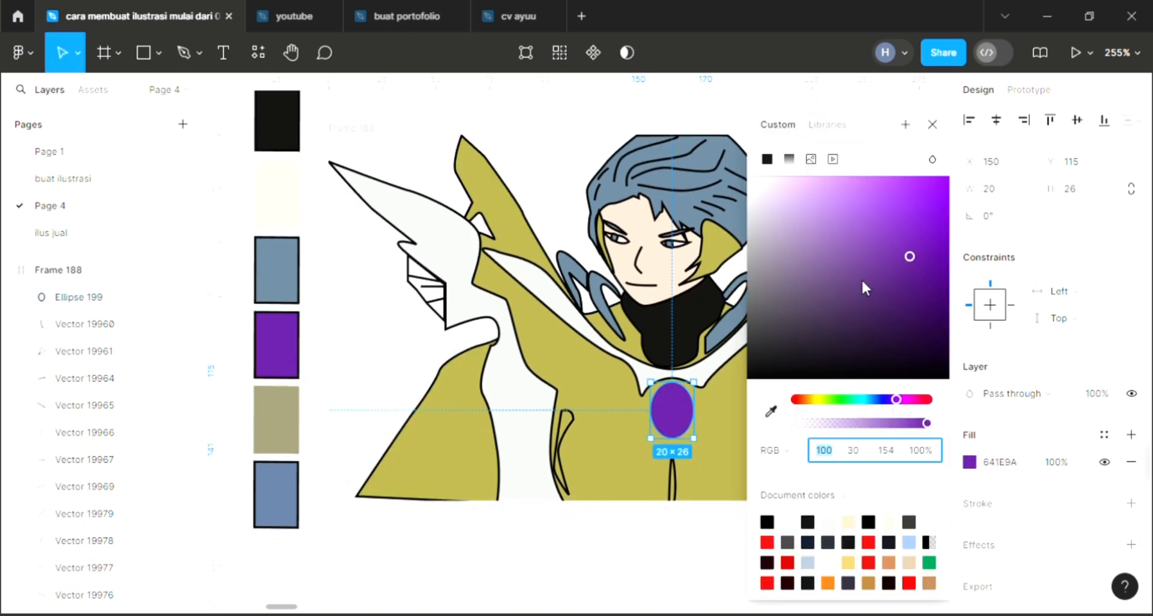
pyautogui.click(862, 232)
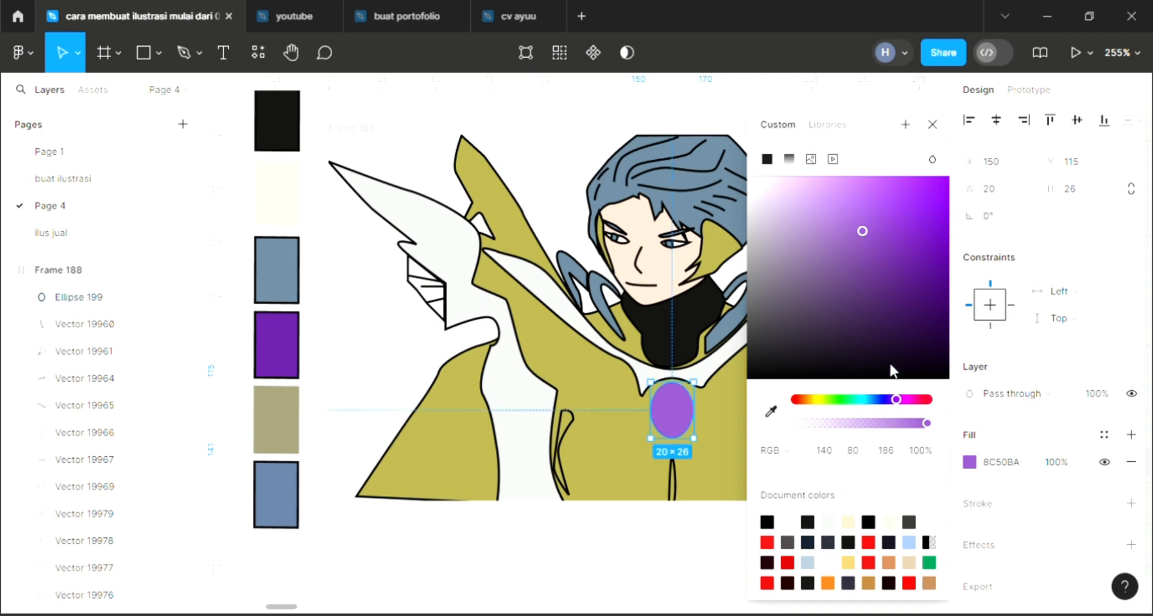
pyautogui.click(905, 399)
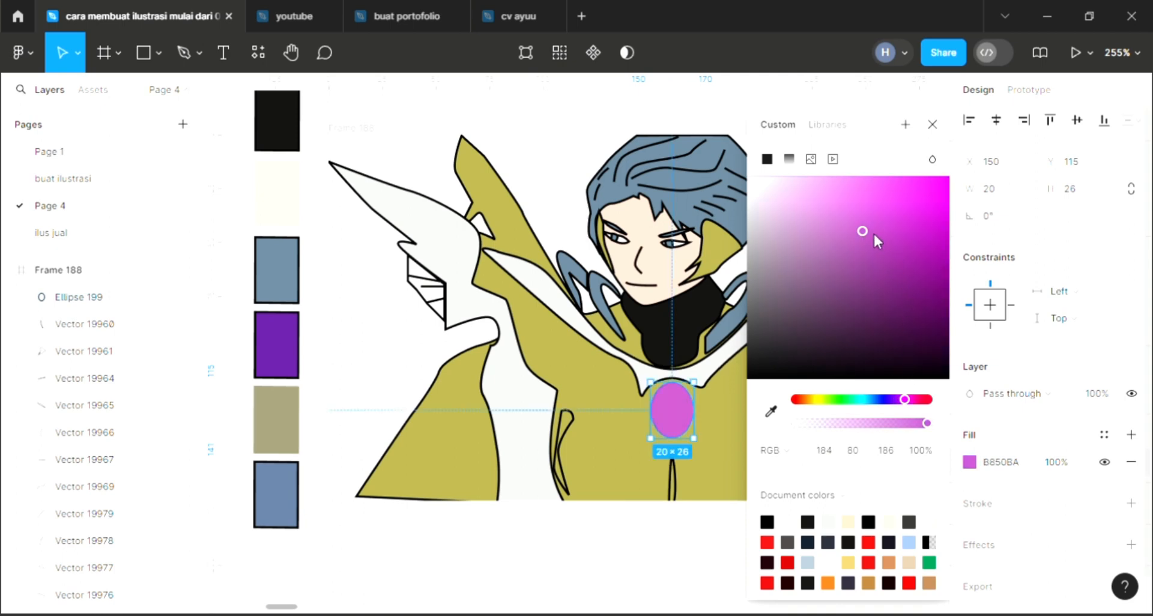
pyautogui.click(917, 222)
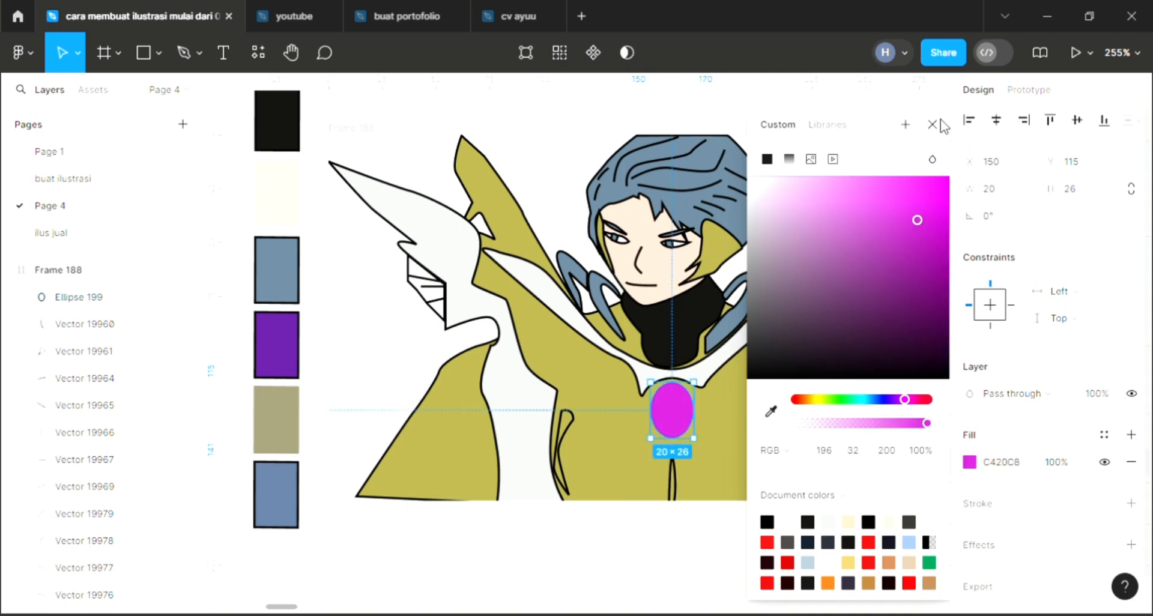
pyautogui.click(943, 127)
# - Add a fill to the narrow curved slit on the right side of the chest and colour it magenta C420C8 sampled from the gem
pyautogui.scroll(1, 756, 336)
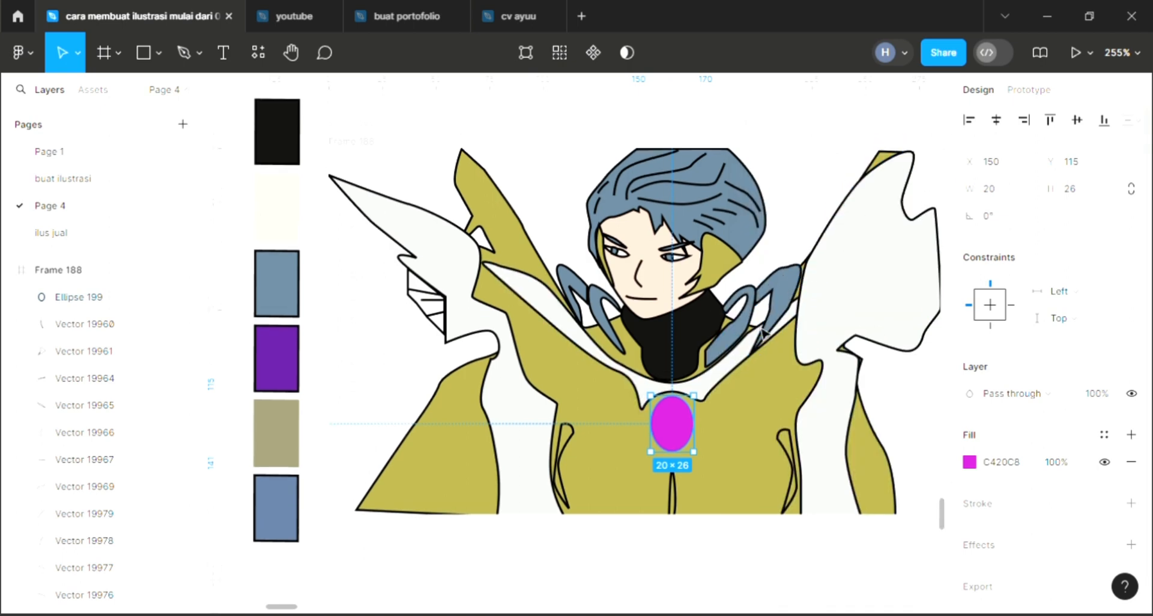
pyautogui.scroll(1, 744, 426)
pyautogui.click(711, 473)
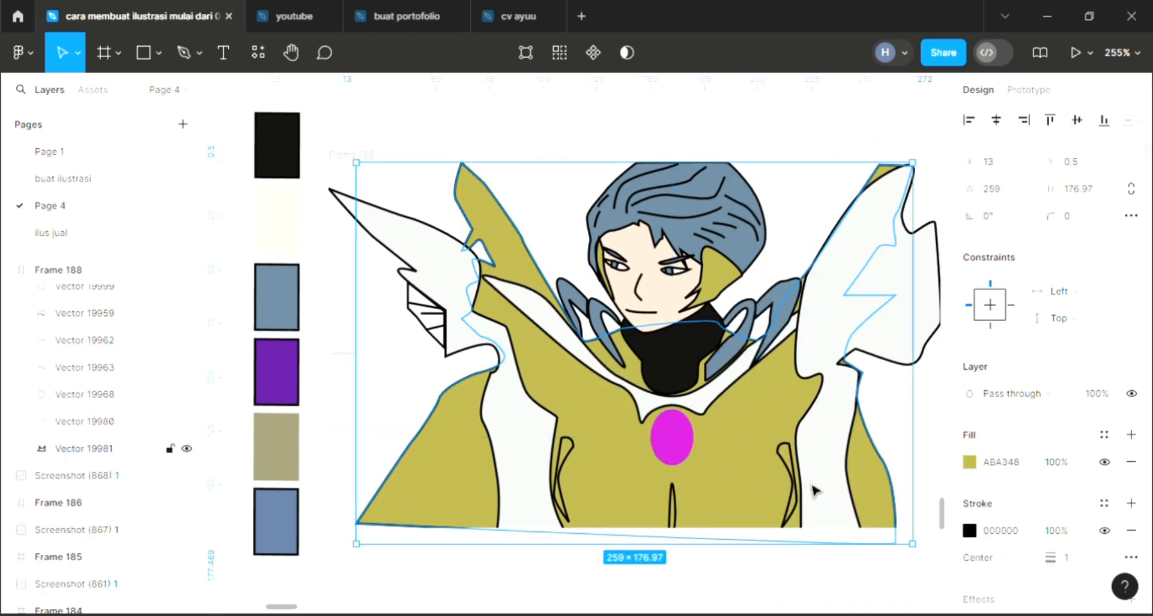
pyautogui.click(794, 499)
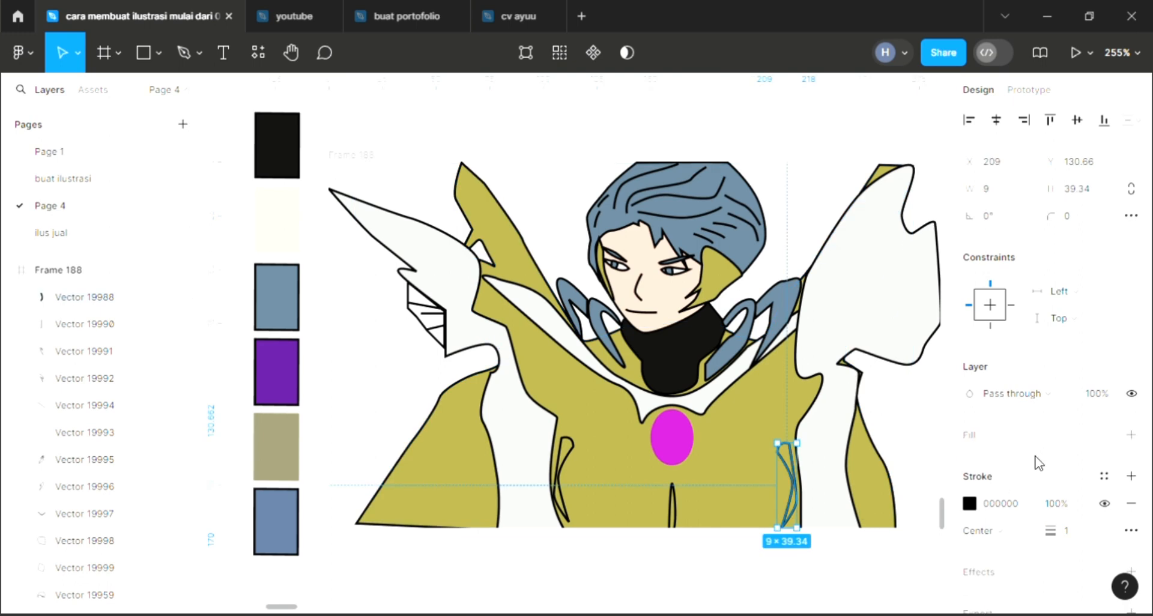
pyautogui.click(1131, 434)
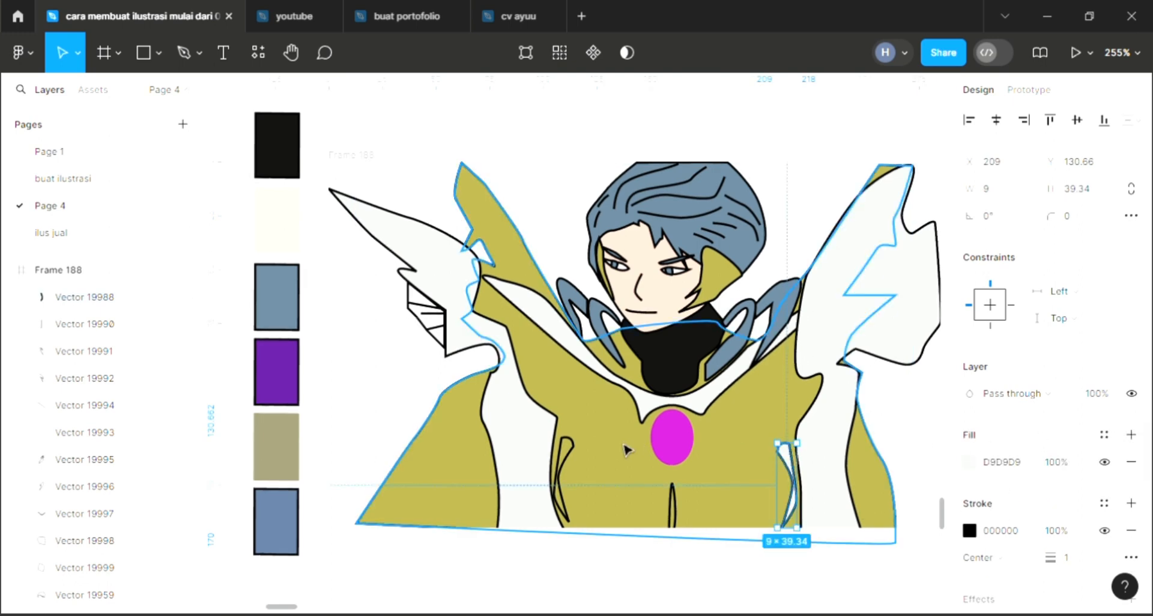
pyautogui.click(661, 440)
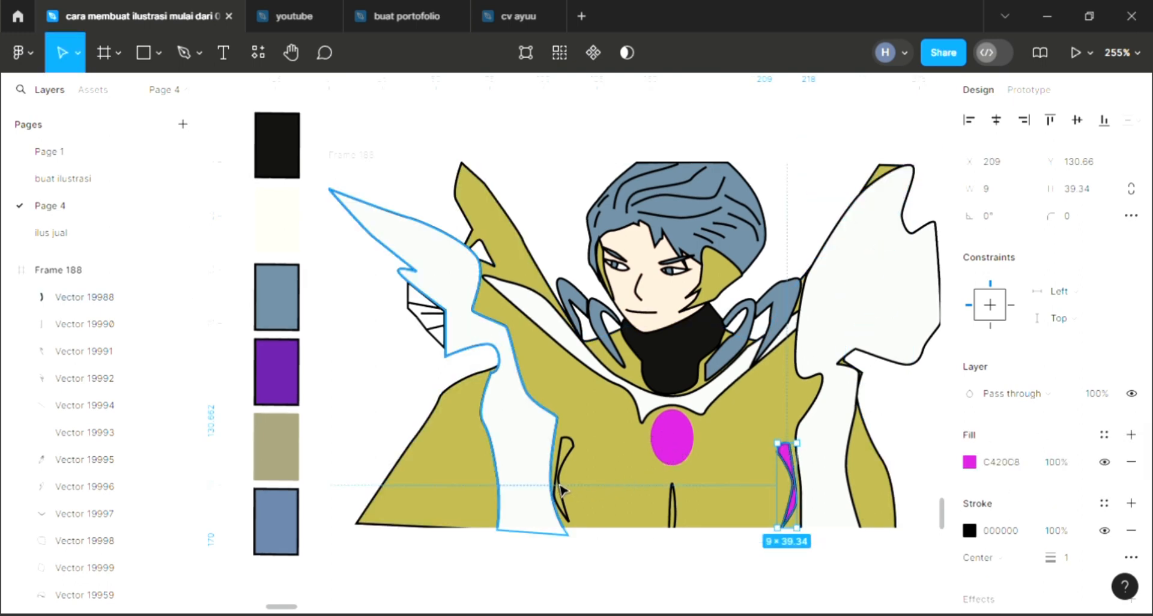
# - Add a fill to the matching curved slit on the left side of the chest, using the magenta sampled from the oval gem
pyautogui.click(396, 234)
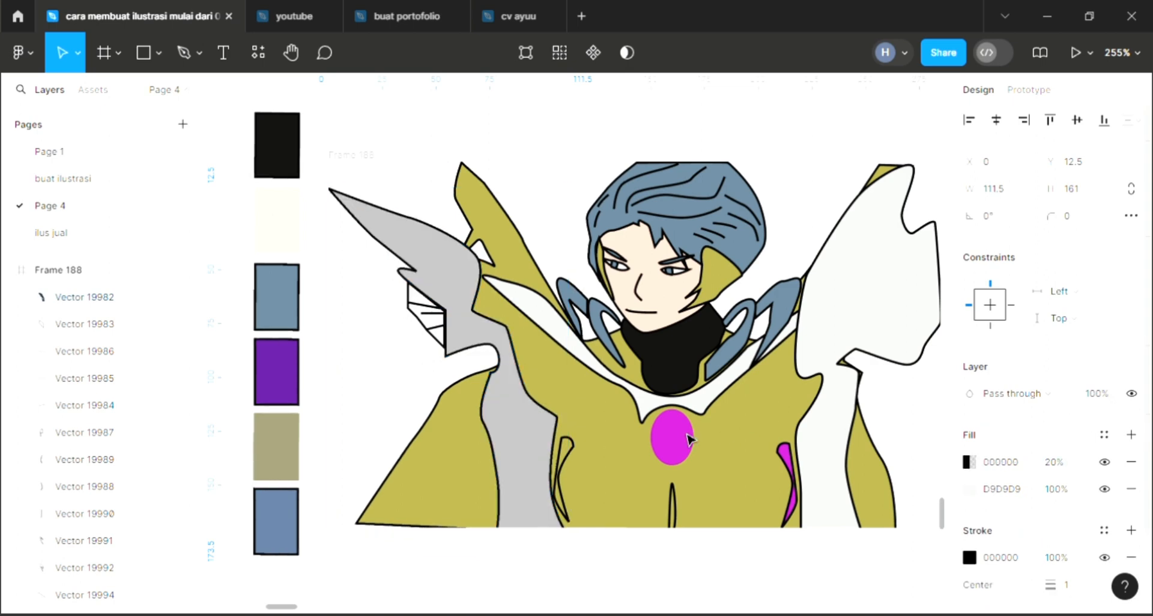
pyautogui.click(564, 456)
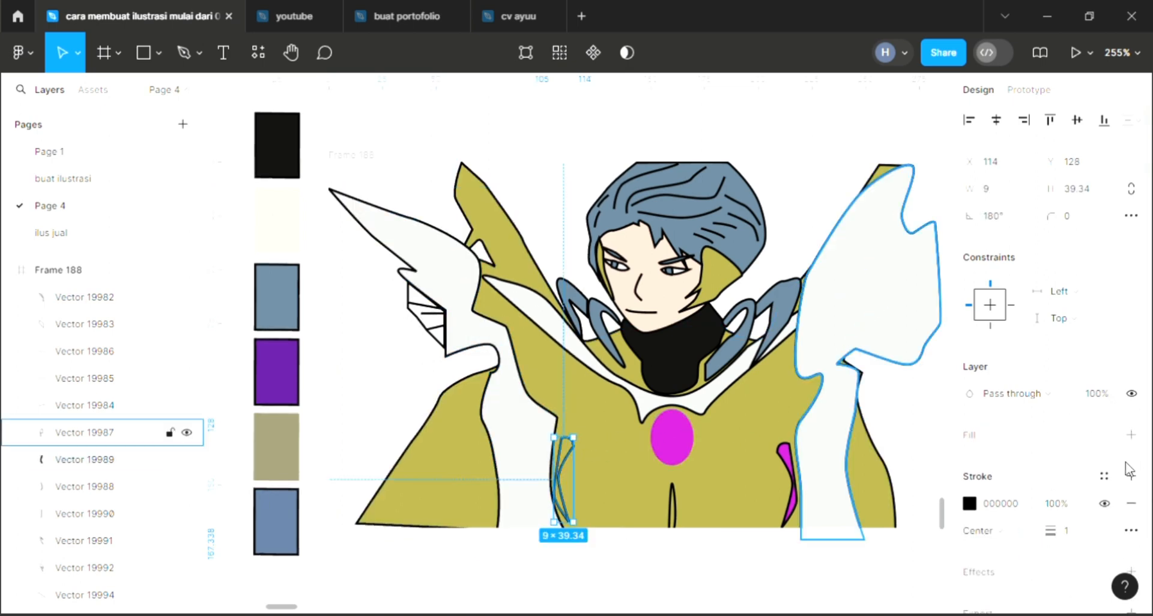
pyautogui.click(1130, 434)
pyautogui.press('i')
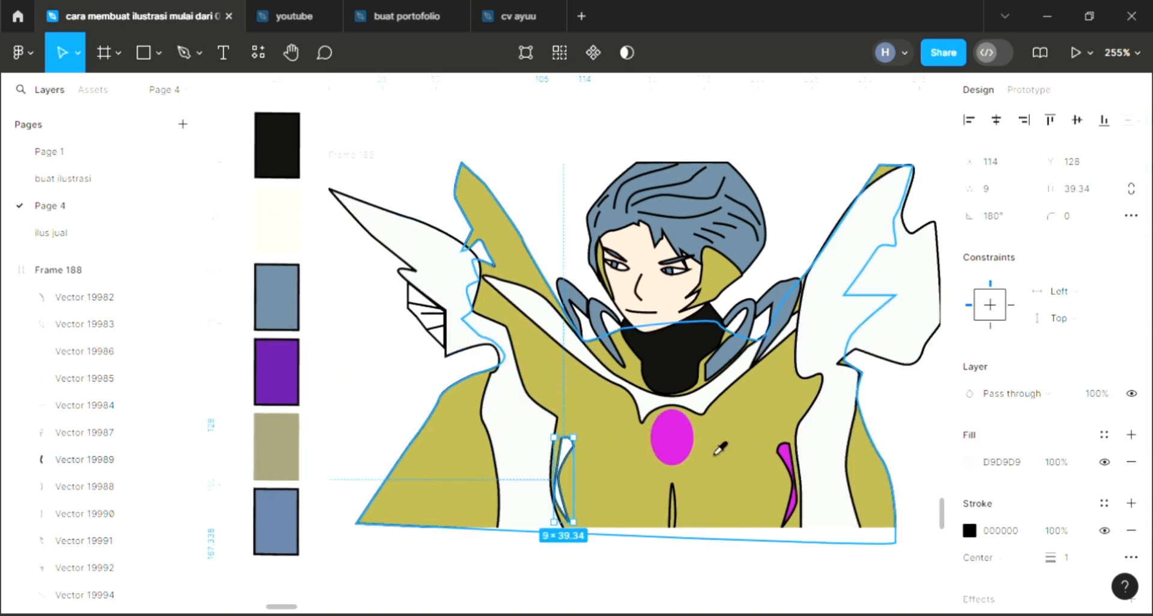
pyautogui.click(685, 452)
# - Fill the thin vertical slit below the oval gem with magenta C420C8 sampled from the gem
pyautogui.click(674, 520)
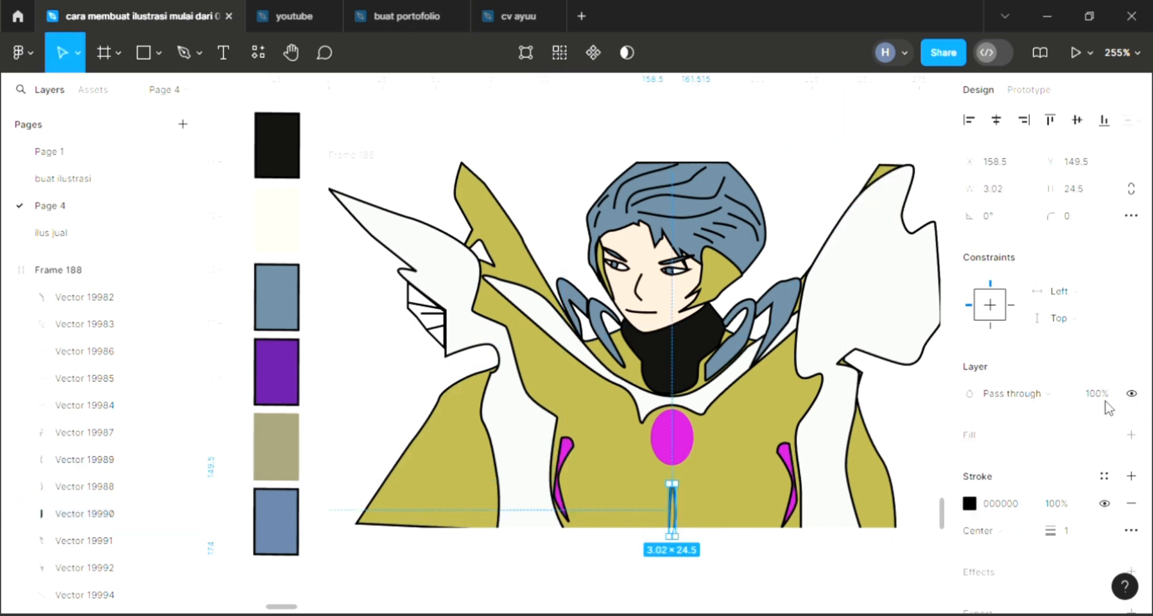
pyautogui.click(1130, 435)
pyautogui.press('i')
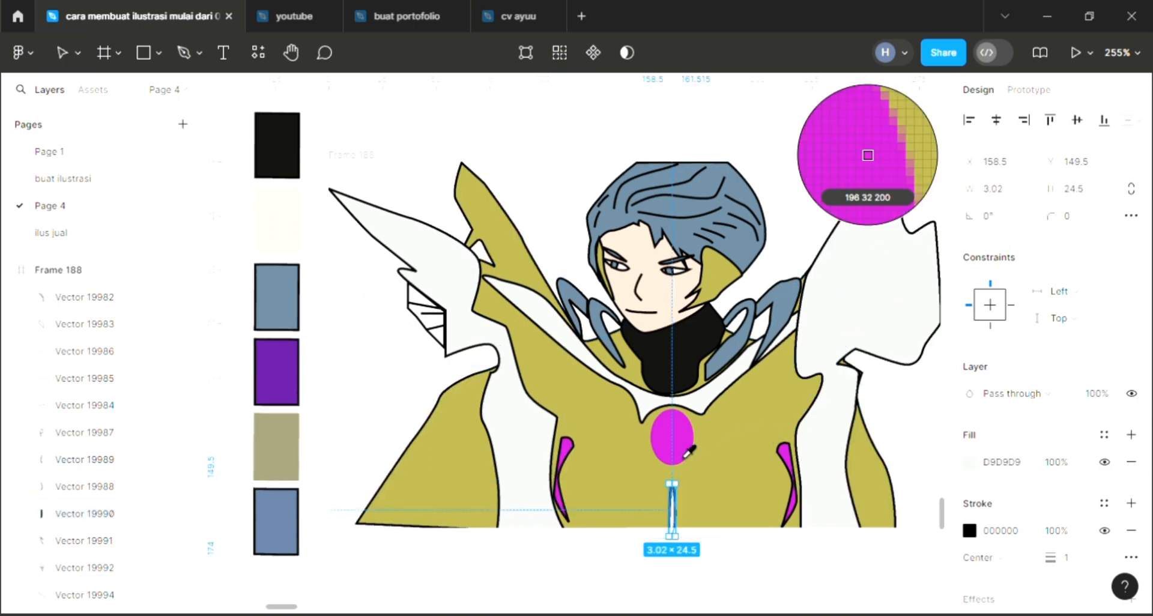
pyautogui.click(673, 437)
pyautogui.click(807, 217)
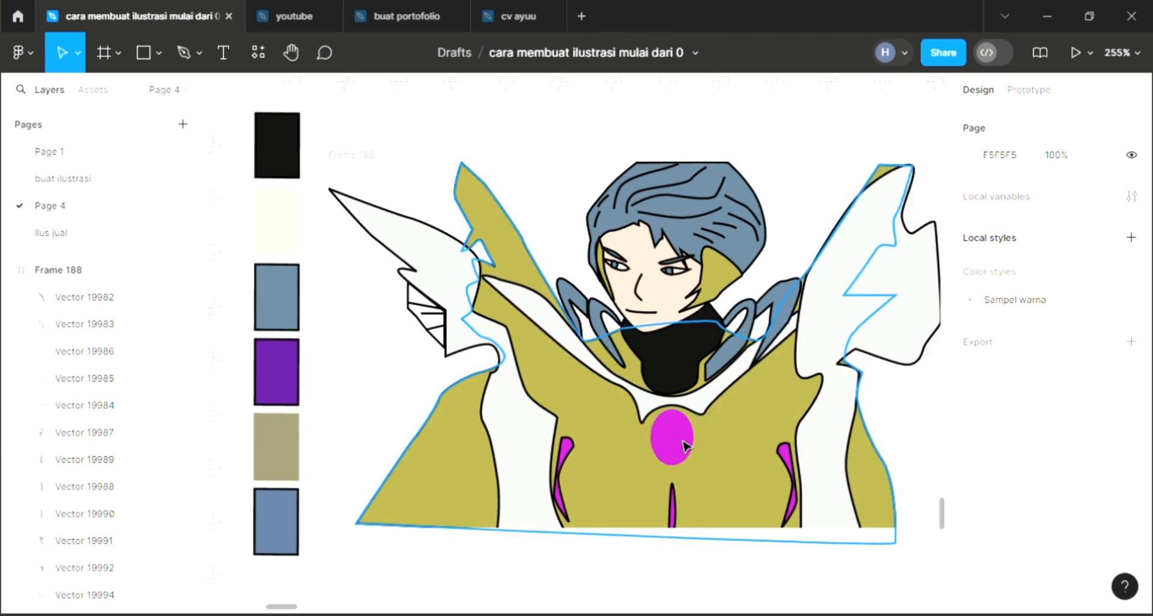
# - Add a light grey D9D9D9 fill to the small ribbed panel beside the left wing and send it to the back
pyautogui.click(430, 331)
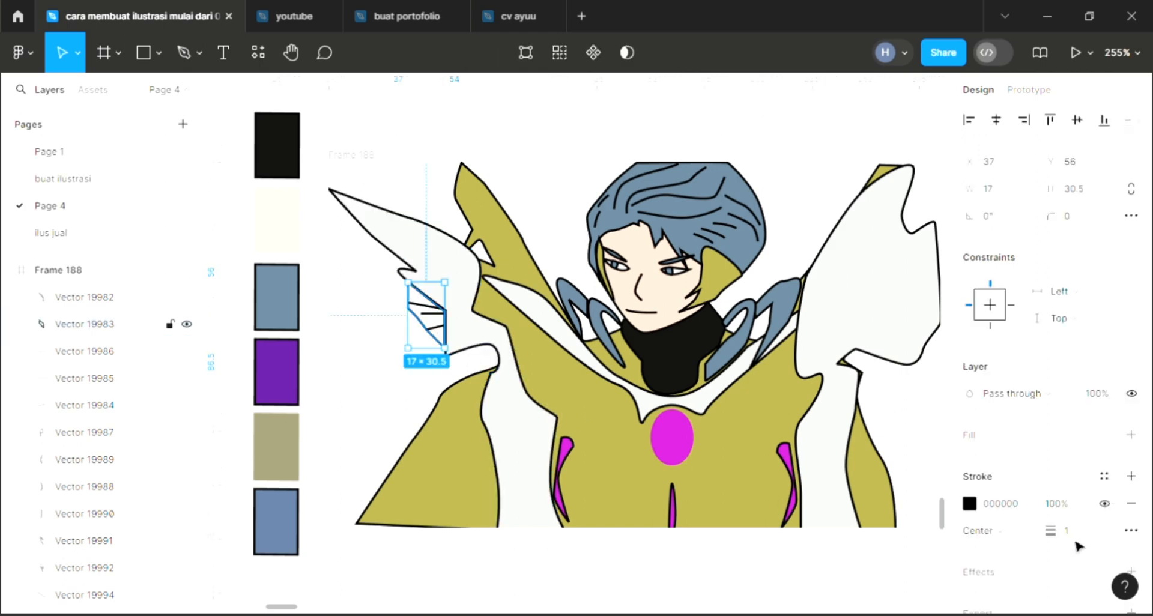
pyautogui.click(1131, 434)
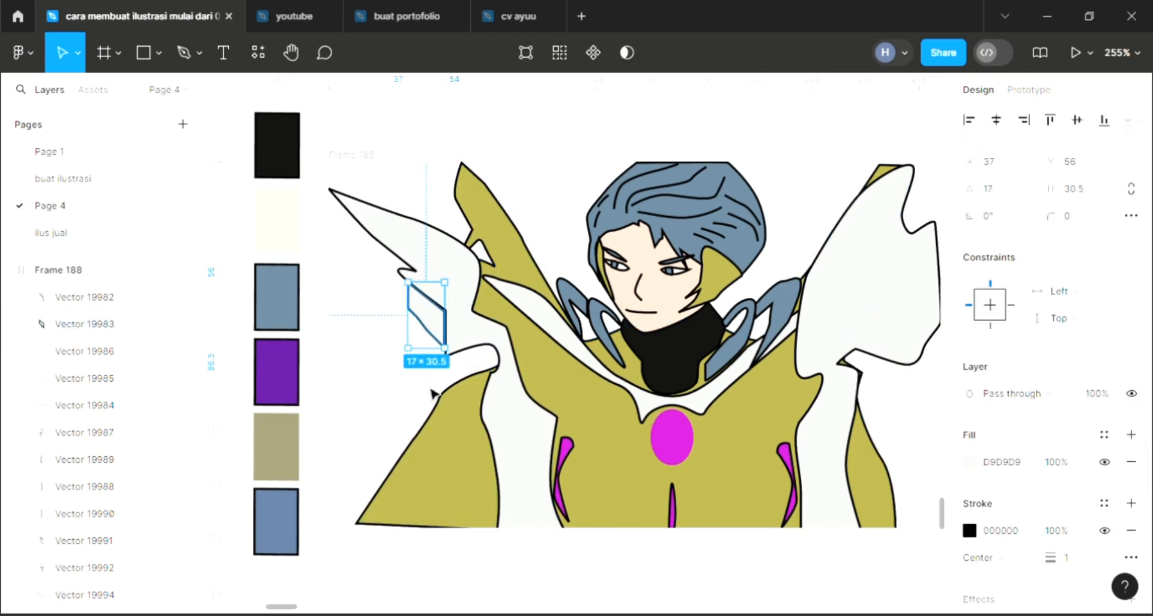
pyautogui.press('[')
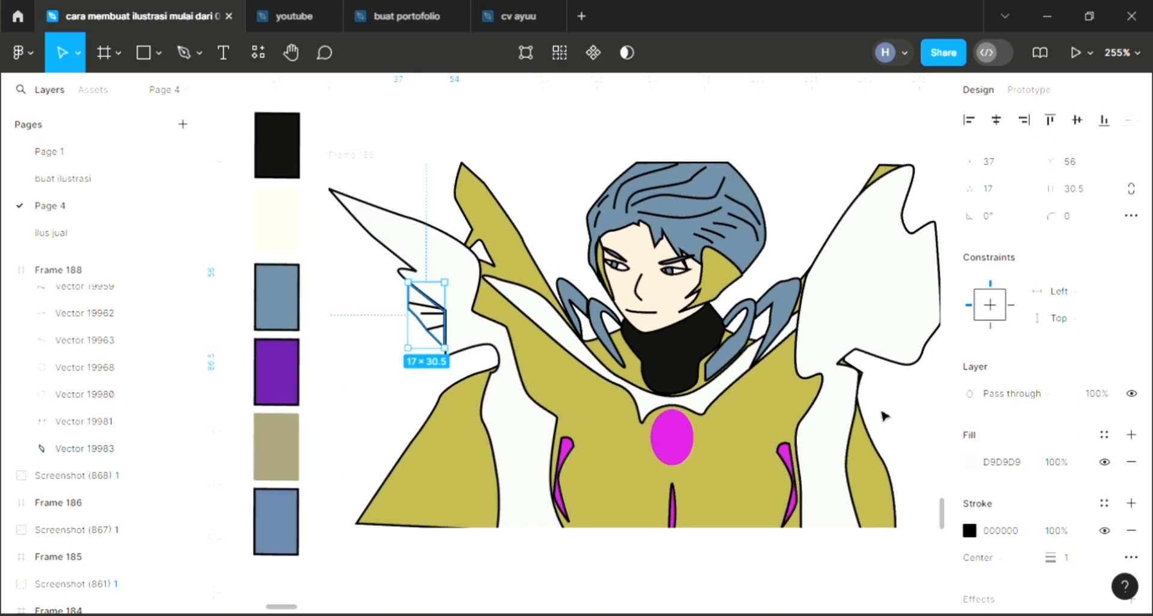
pyautogui.press('Escape')
# - Draw two short diagonal Pen lines, about 10 × 10.5 and 12.5 × 7, across the outer blue collar loop on the right
pyautogui.hscroll(2, 726, 451)
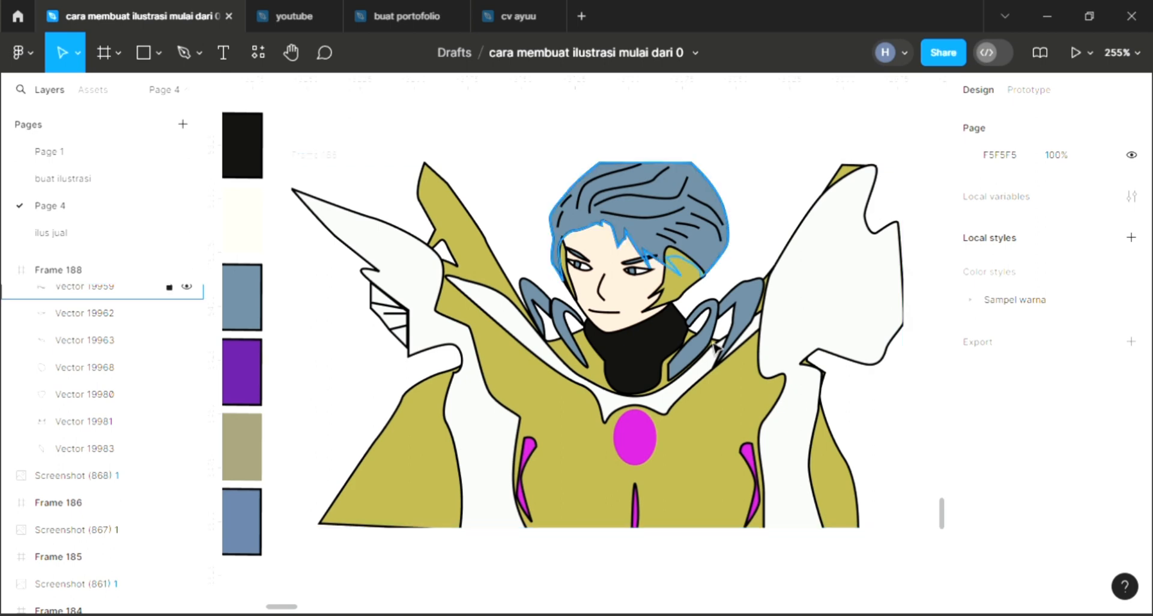
pyautogui.scroll(-1, 672, 487)
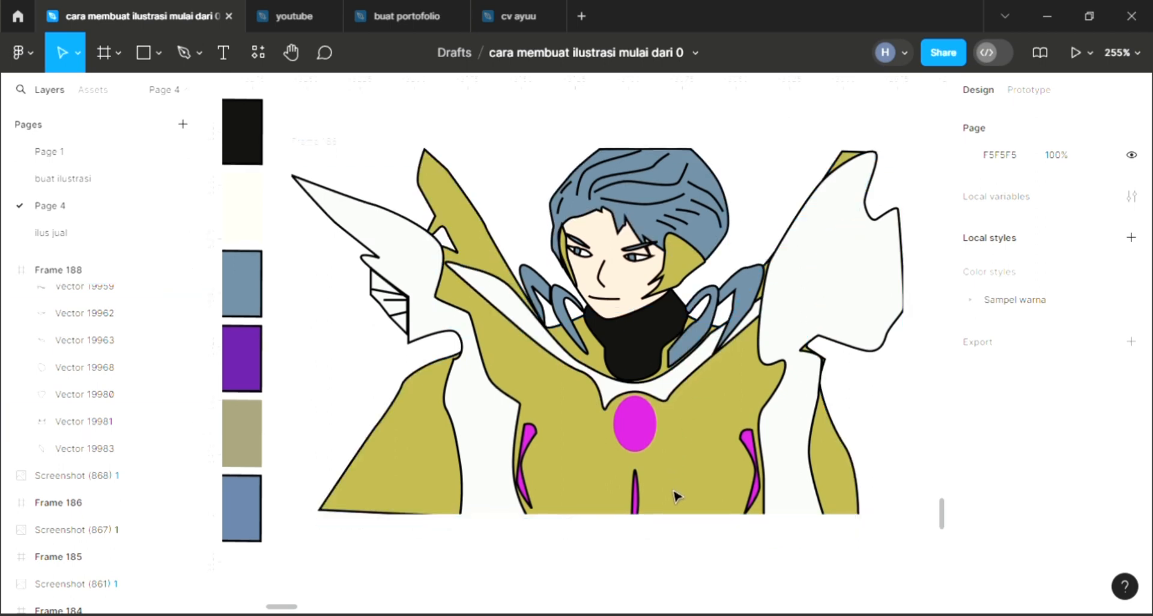
pyautogui.click(189, 59)
pyautogui.scroll(3, 739, 307)
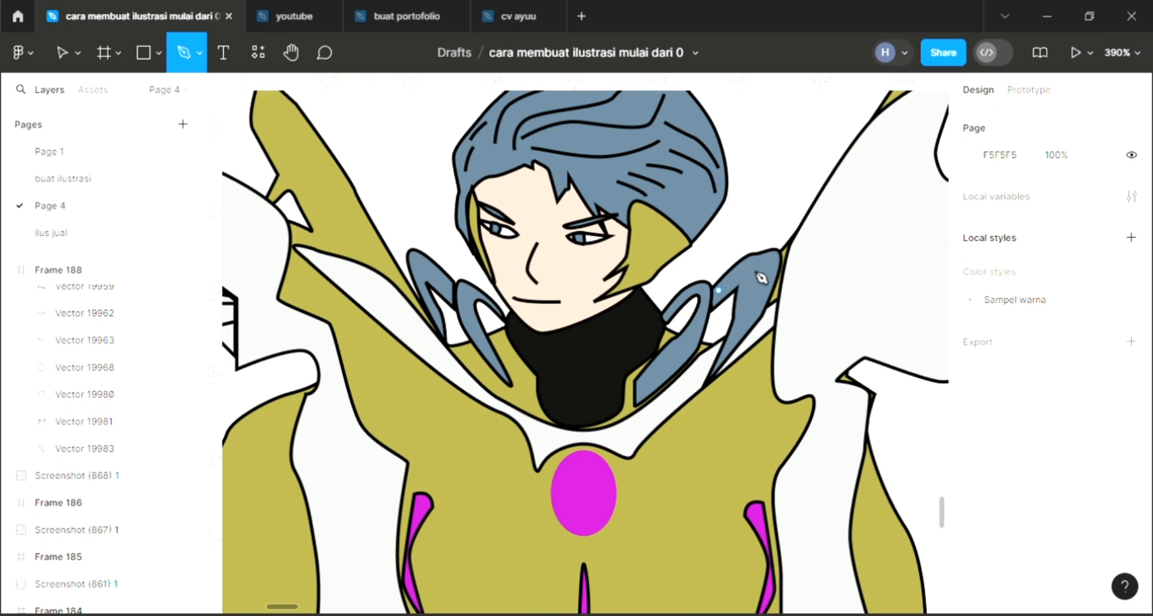
pyautogui.click(752, 255)
pyautogui.press('Escape')
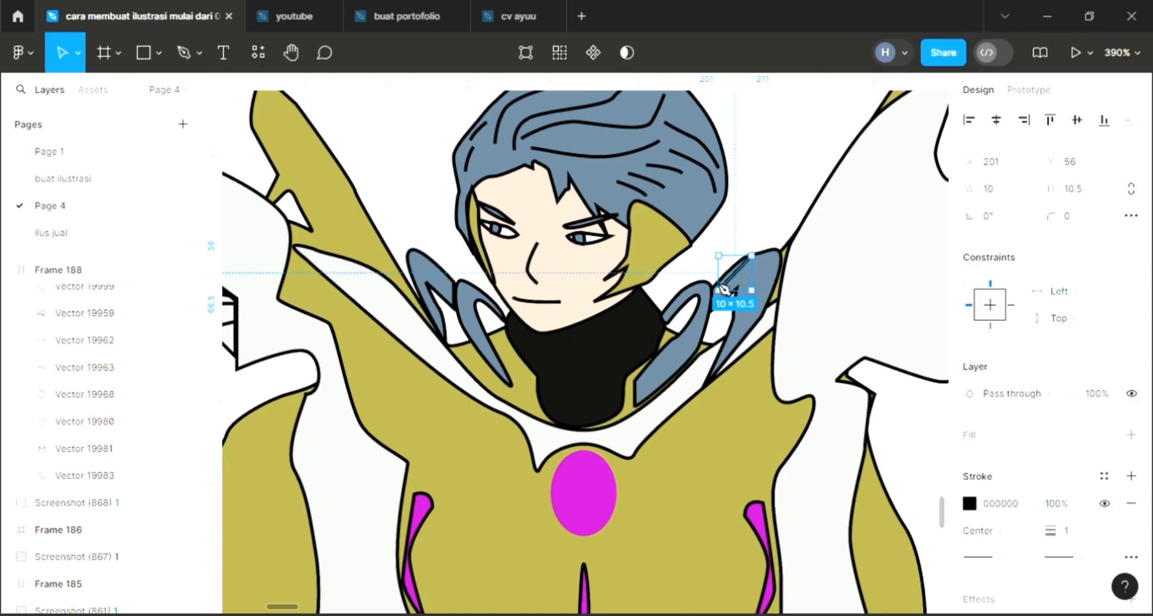
pyautogui.press('p')
pyautogui.click(713, 300)
pyautogui.click(755, 276)
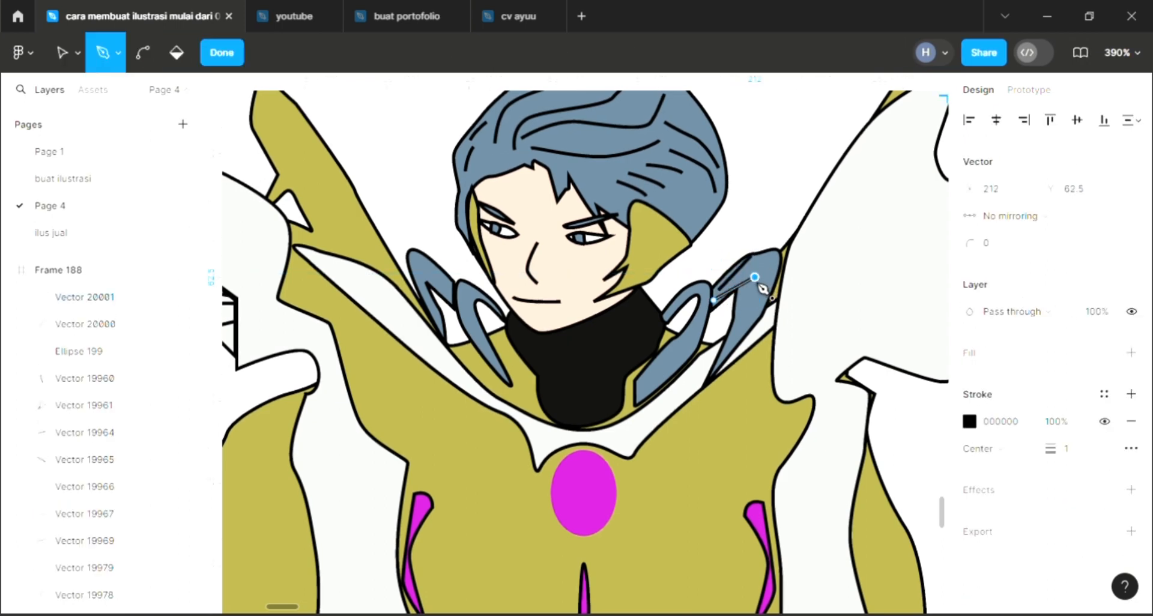
pyautogui.press('Escape')
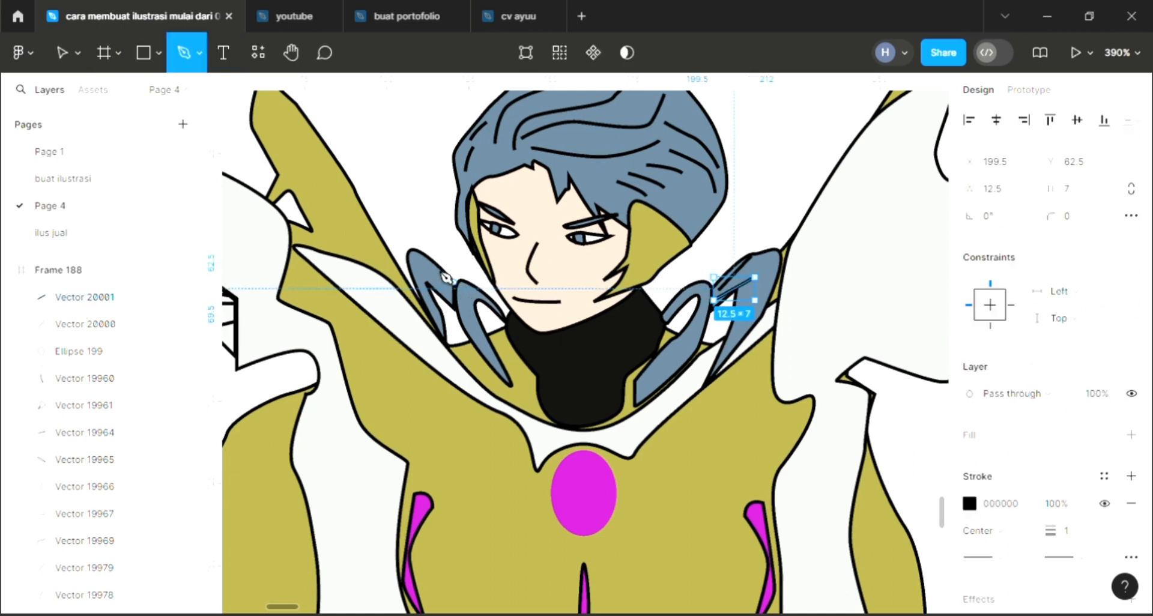
# - Draw two short diagonal Pen lines across the outer blue collar loop on the left
pyautogui.click(454, 282)
pyautogui.click(432, 264)
pyautogui.press('Escape')
pyautogui.press('p')
pyautogui.click(454, 294)
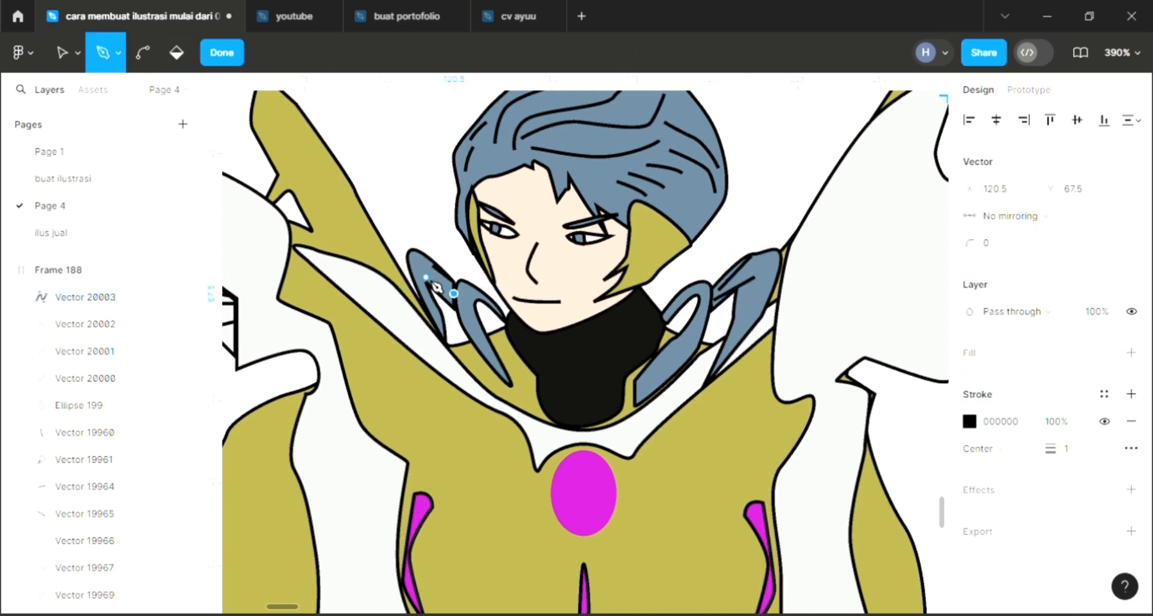
pyautogui.press('Escape')
pyautogui.press('Escape')
# - Draw an open, slightly curved Pen line about 4 × 44 up from the lower edge, just inside the right magenta slit
pyautogui.click(749, 455)
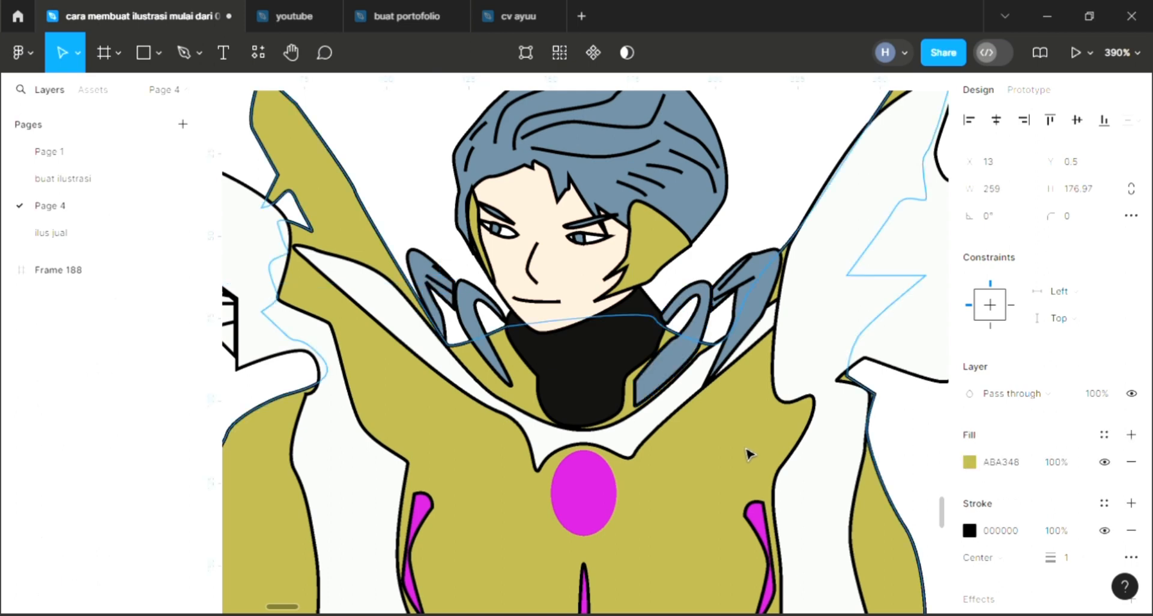
pyautogui.scroll(-1, 748, 454)
pyautogui.scroll(-3, 747, 459)
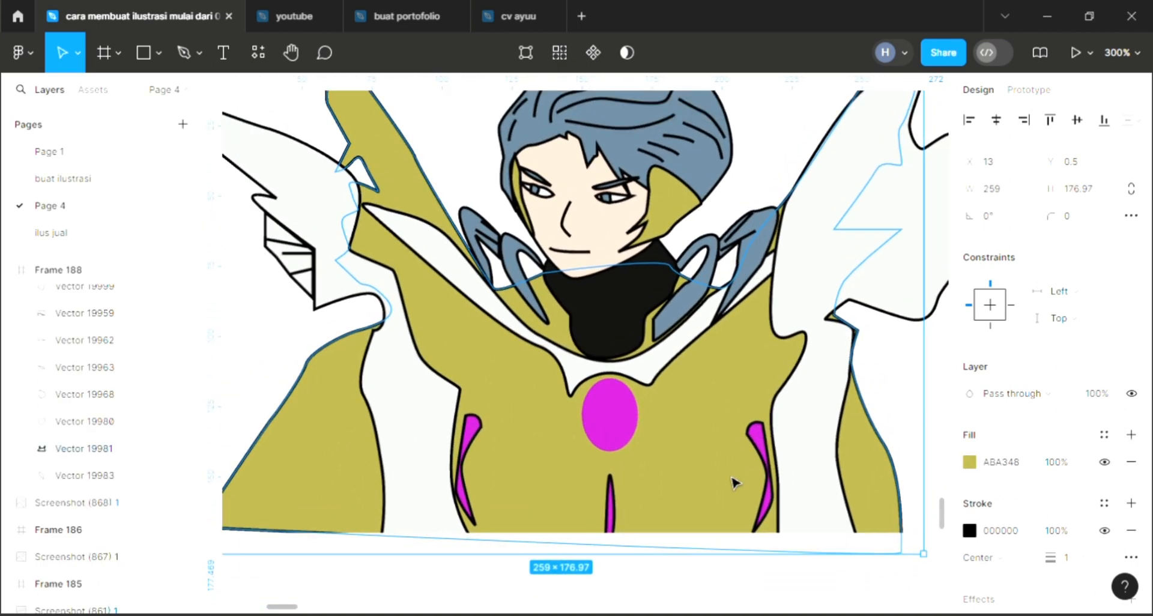
pyautogui.scroll(1, 734, 482)
pyautogui.press('p')
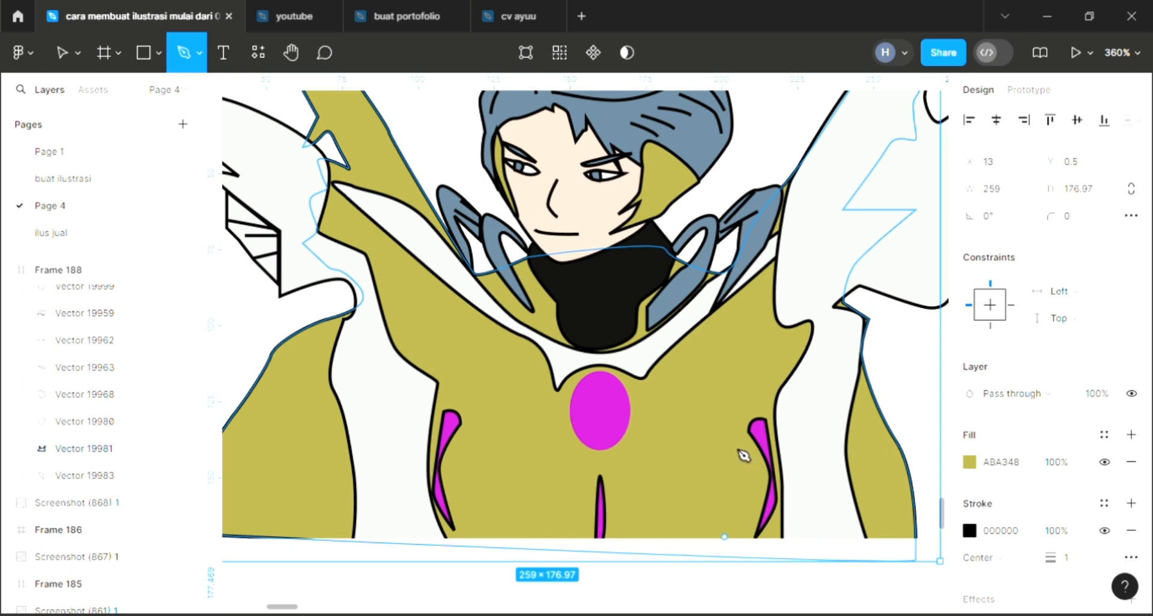
pyautogui.click(724, 536)
pyautogui.moveTo(730, 426); pyautogui.dragTo(716, 377)
pyautogui.hotkey('ctrl', 'z')
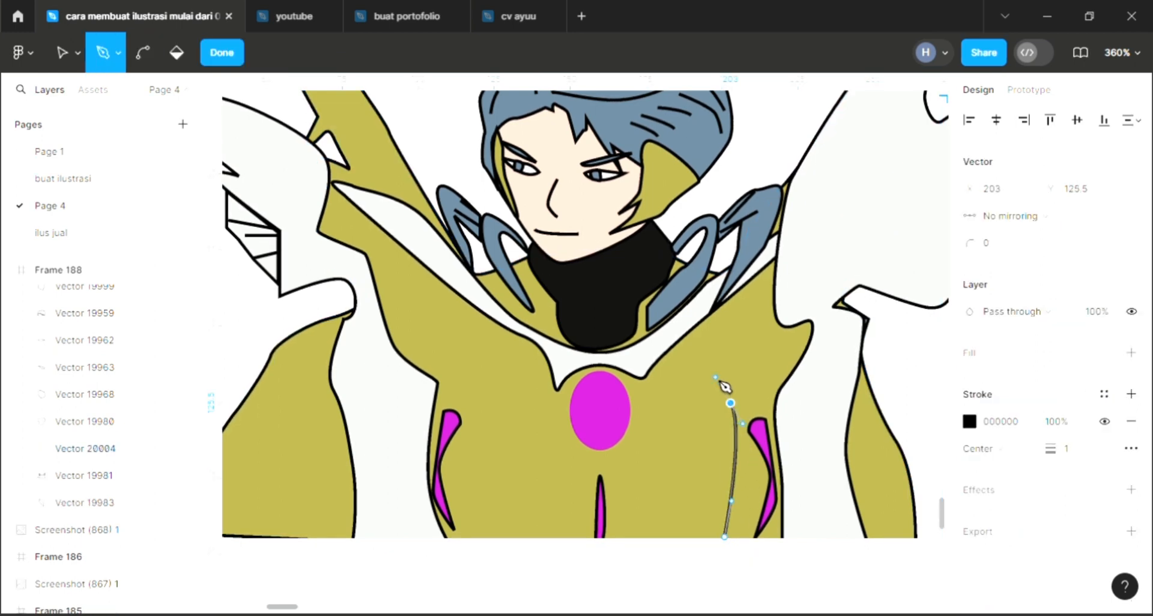
pyautogui.press('Escape')
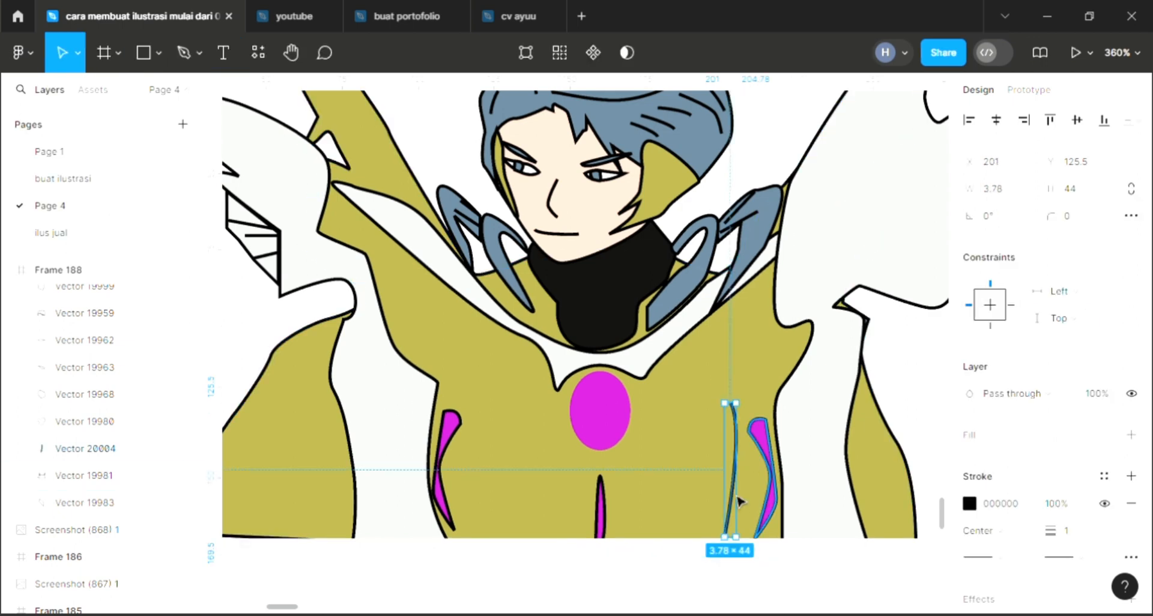
# - Duplicate the curved chest line, flip the copy horizontally and place it just right of the central magenta slit
pyautogui.moveTo(740, 493)
pyautogui.mouseDown()
pyautogui.moveTo(700, 479)
pyautogui.moveTo(696, 498)
pyautogui.moveTo(672, 499)
pyautogui.mouseUp()
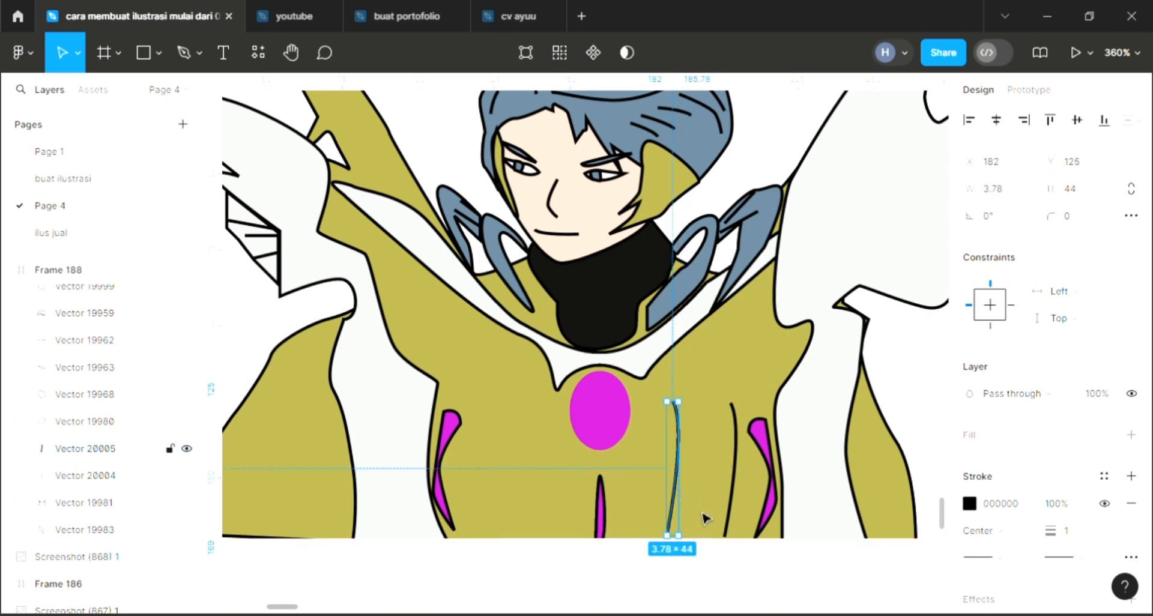
pyautogui.rightClick(669, 499)
pyautogui.click(728, 571)
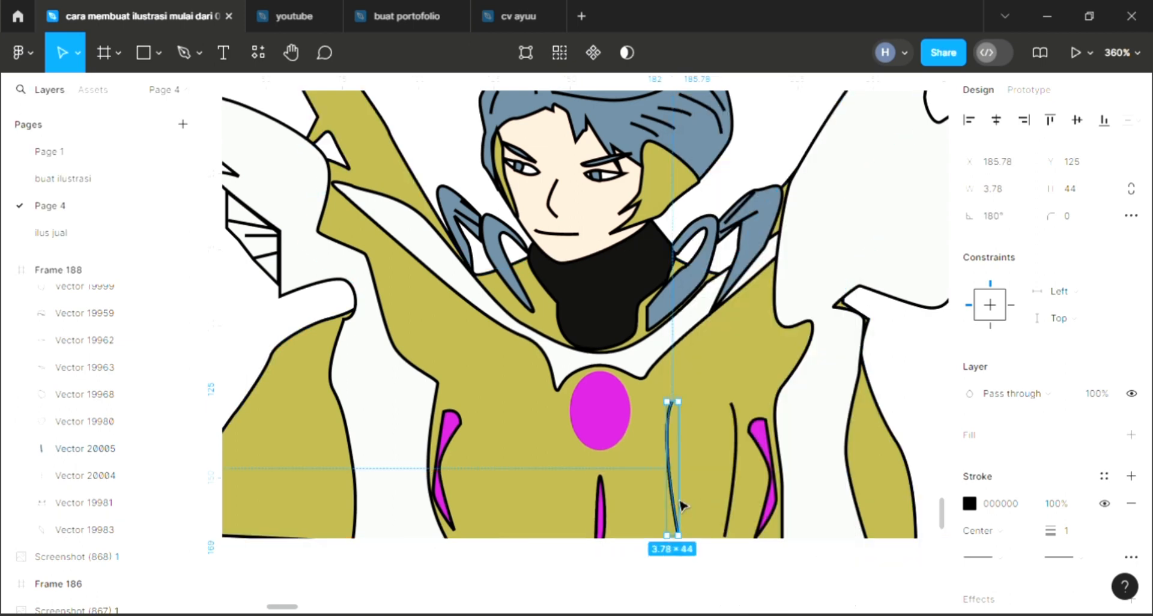
pyautogui.moveTo(672, 511)
pyautogui.mouseDown()
pyautogui.moveTo(654, 511)
pyautogui.moveTo(668, 511)
pyautogui.mouseUp()
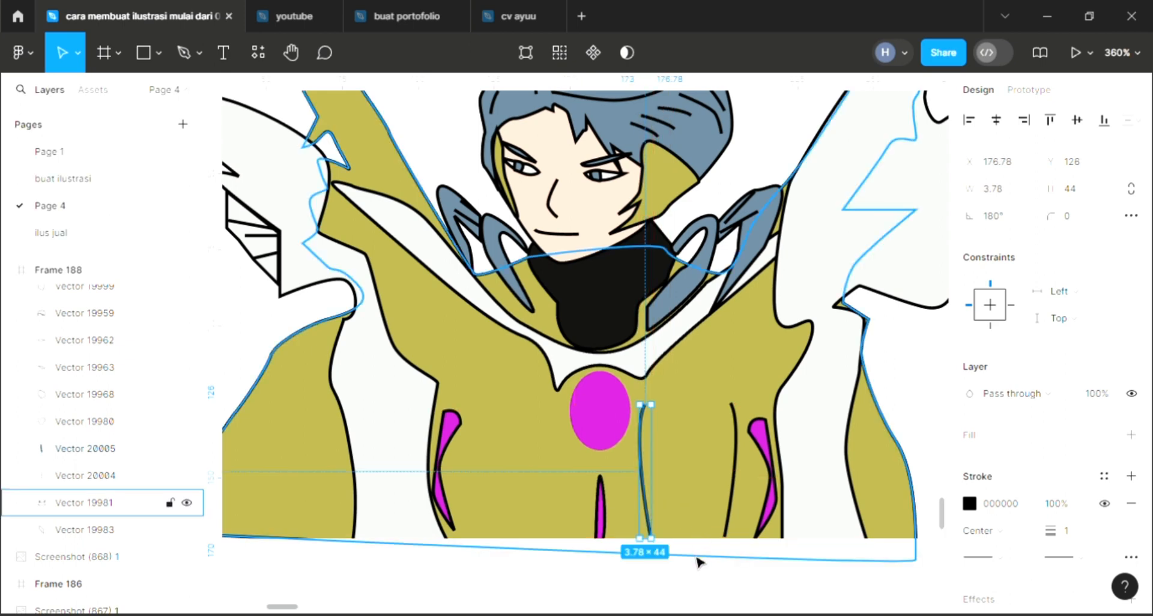
pyautogui.click(715, 590)
# - Draw a nearly vertical straight Pen line about 1.5 × 38 up from the lower edge, midway between the two curved chest lines
pyautogui.press('p')
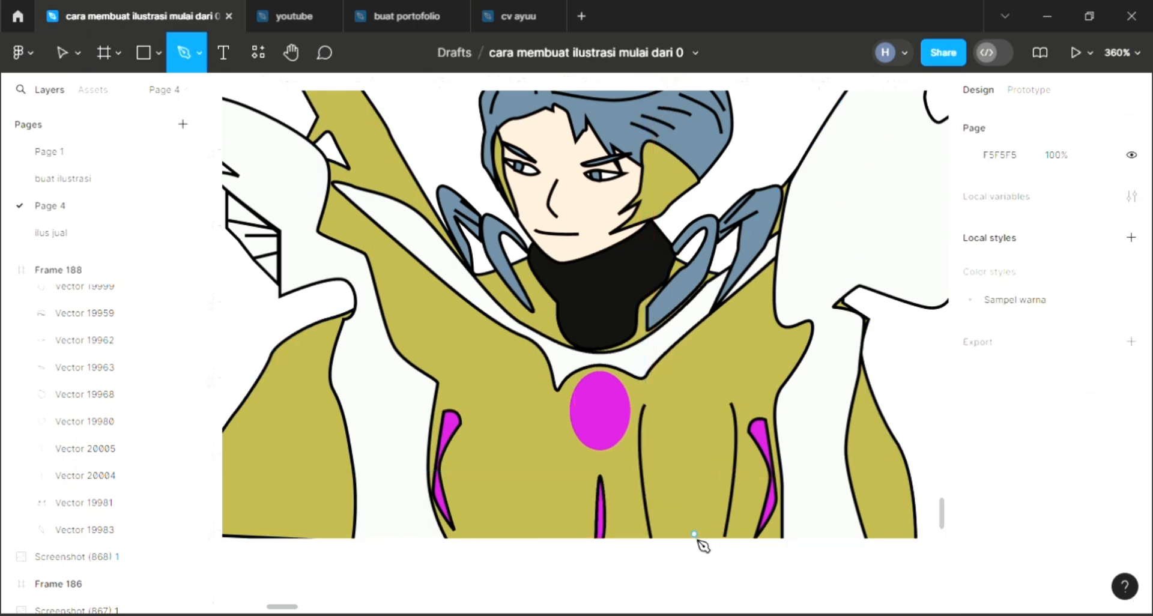
pyautogui.click(690, 420)
pyautogui.press('Escape')
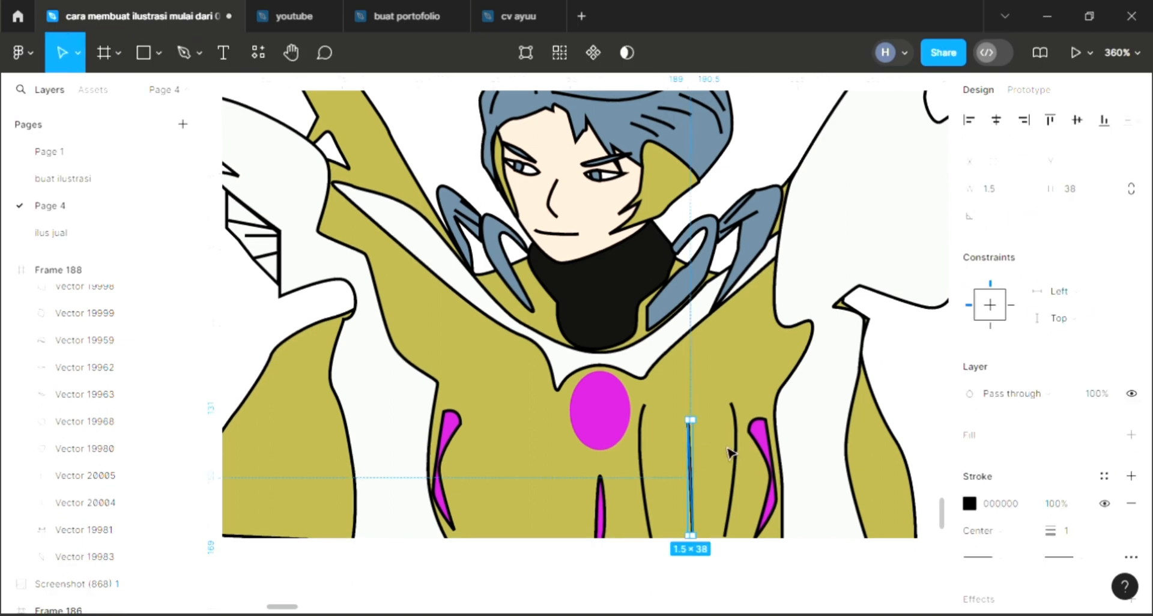
# - Duplicate the three chest fold lines together onto the left half of the chest, between the central and left magenta slits
pyautogui.click(733, 450)
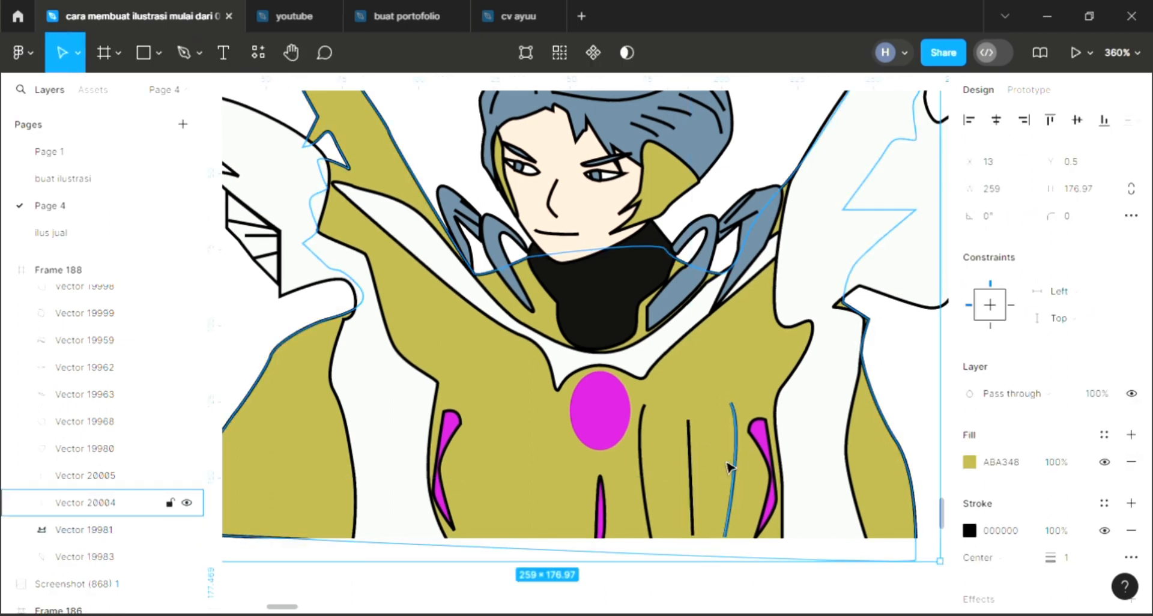
pyautogui.keyDown('shift'); pyautogui.click(692, 477); pyautogui.keyUp('shift')
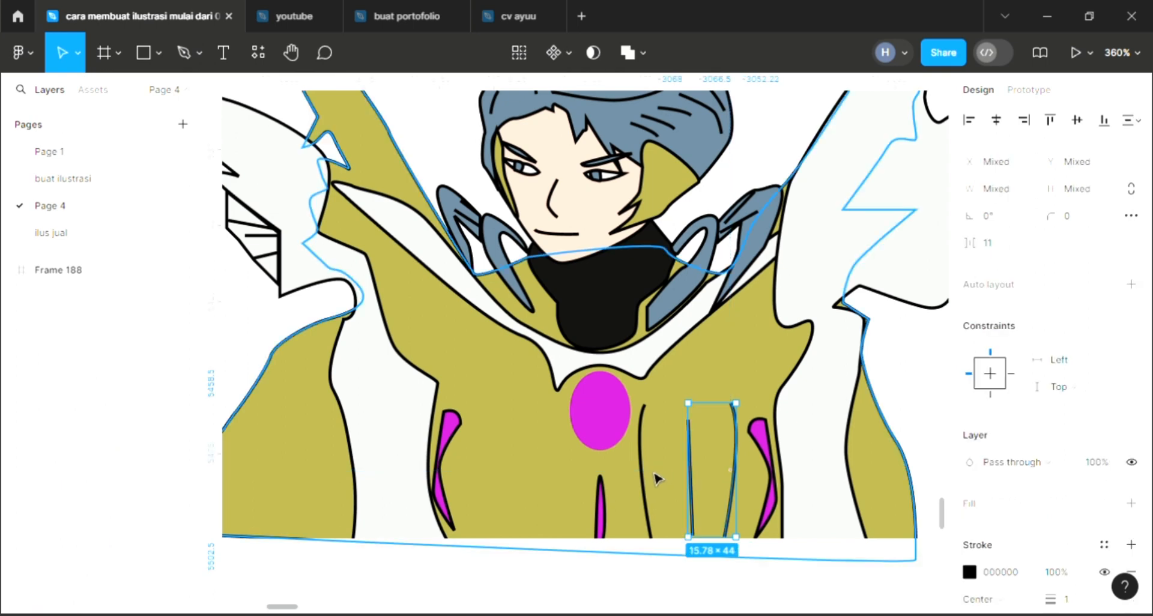
pyautogui.keyDown('shift'); pyautogui.click(653, 478); pyautogui.keyUp('shift')
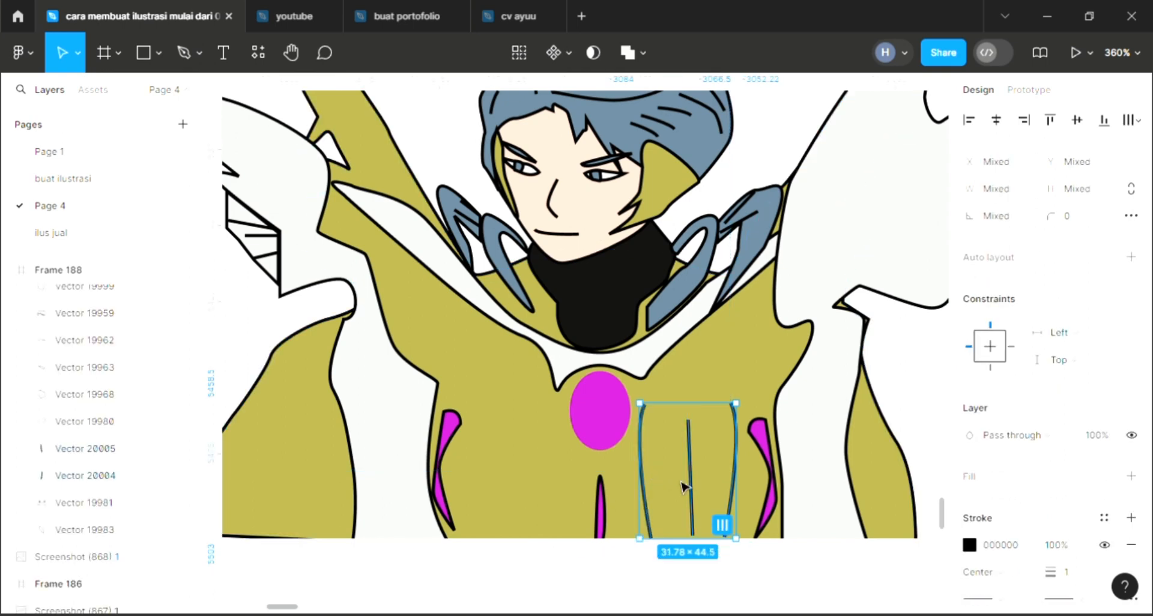
pyautogui.moveTo(643, 470)
pyautogui.mouseDown()
pyautogui.moveTo(514, 474)
pyautogui.moveTo(514, 484)
pyautogui.mouseUp()
pyautogui.scroll(-3, 514, 483)
pyautogui.click(834, 416)
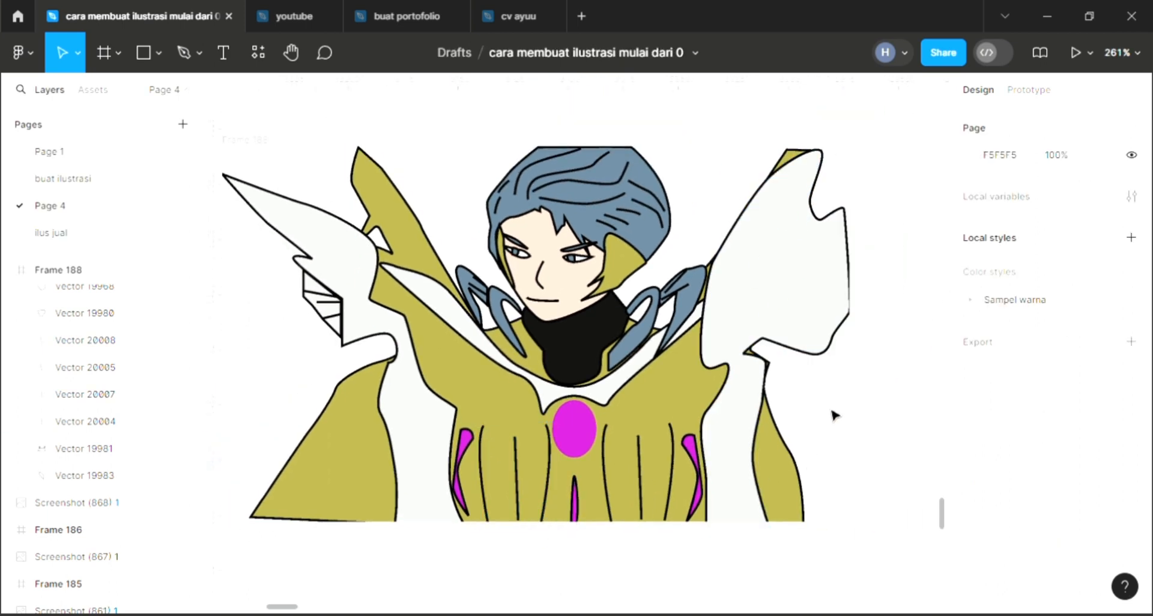
pyautogui.scroll(-1, 421, 408)
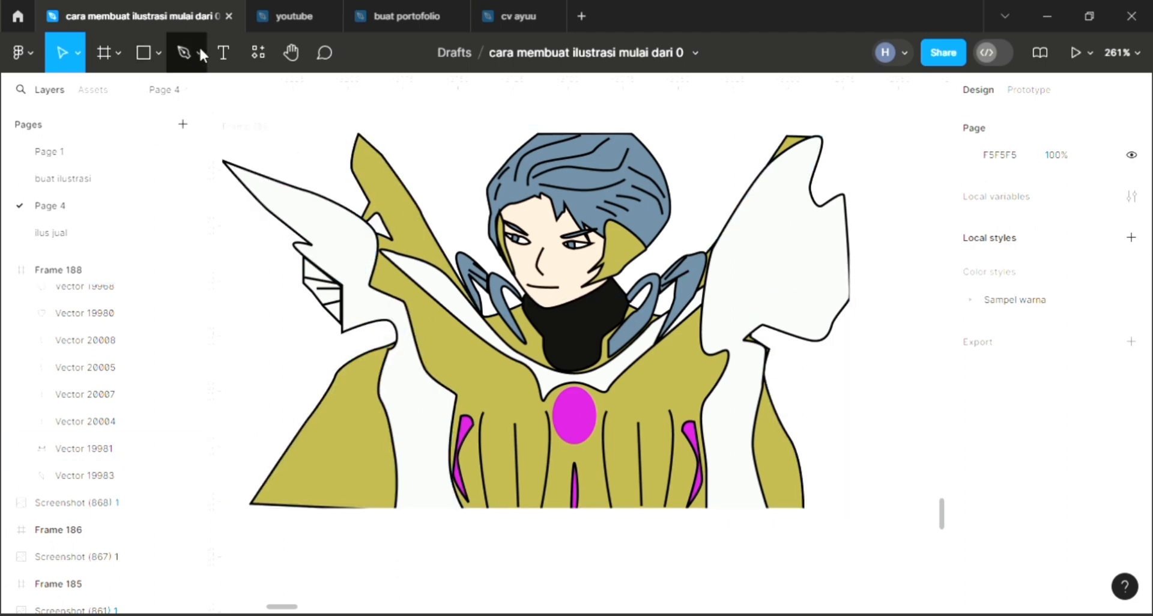
# - Draw an open curved Pen line on the lower left cloak, running from the white strip down along the cloak's outer edge
pyautogui.click(185, 53)
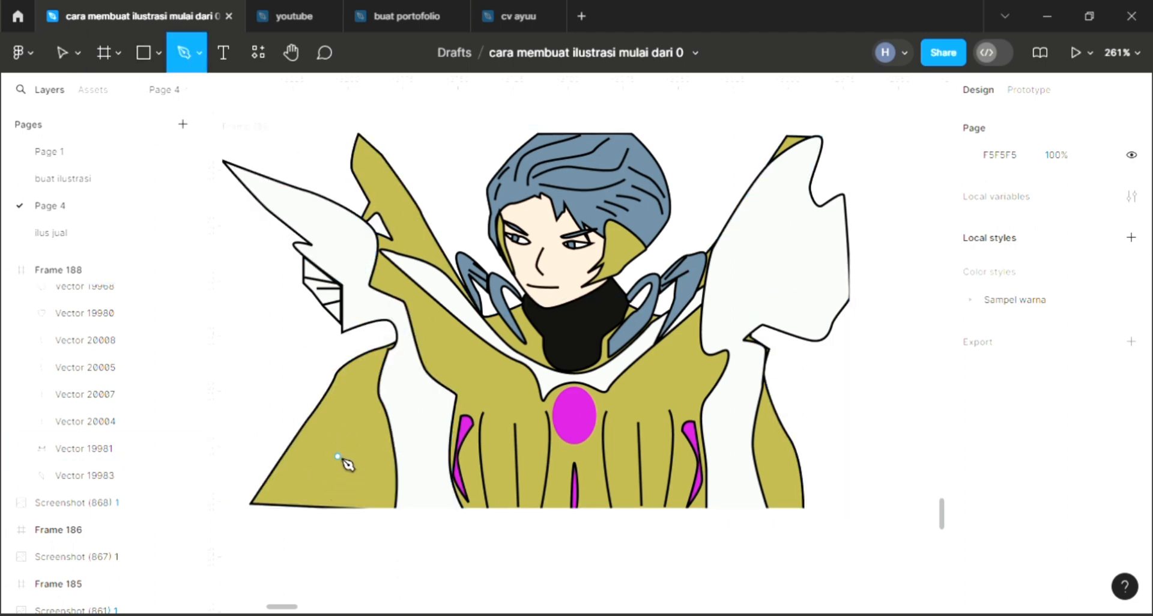
pyautogui.click(379, 365)
pyautogui.moveTo(344, 383); pyautogui.dragTo(335, 394)
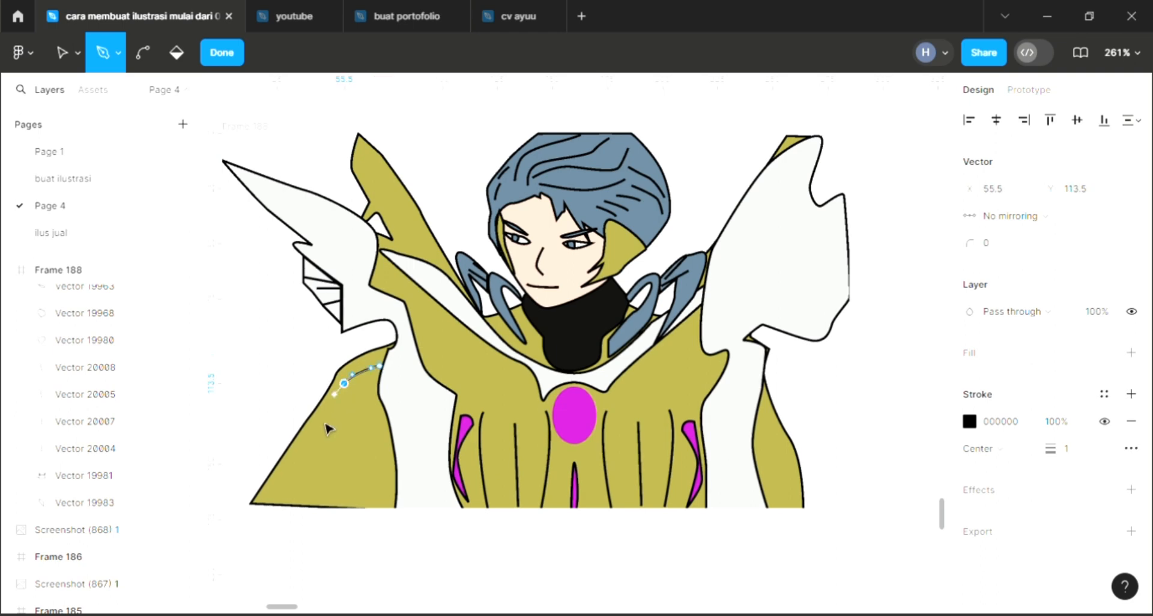
pyautogui.click(286, 456)
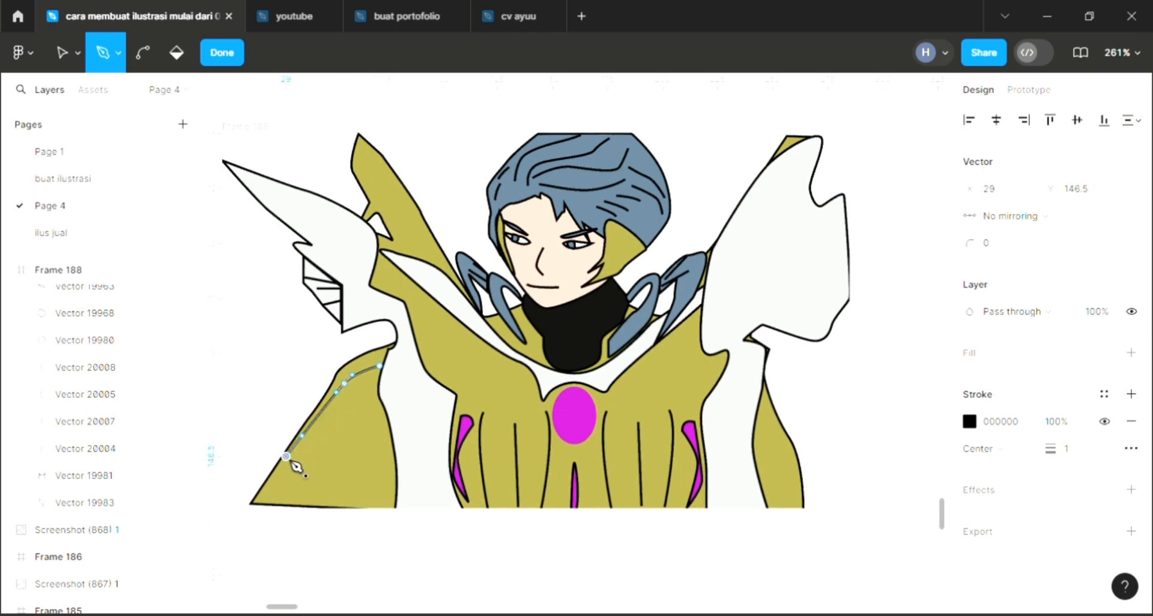
pyautogui.press('Return')
pyautogui.press('Escape')
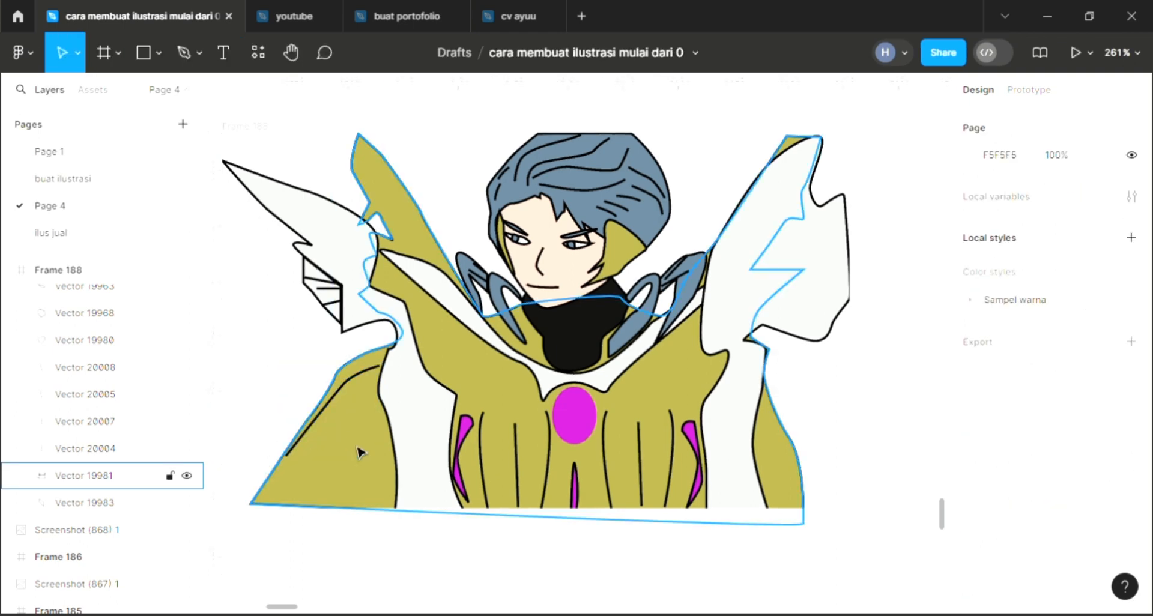
# - Draw a second diagonal Pen fold line below it, from near the white strip down towards the cloak's lower left corner
pyautogui.press('p')
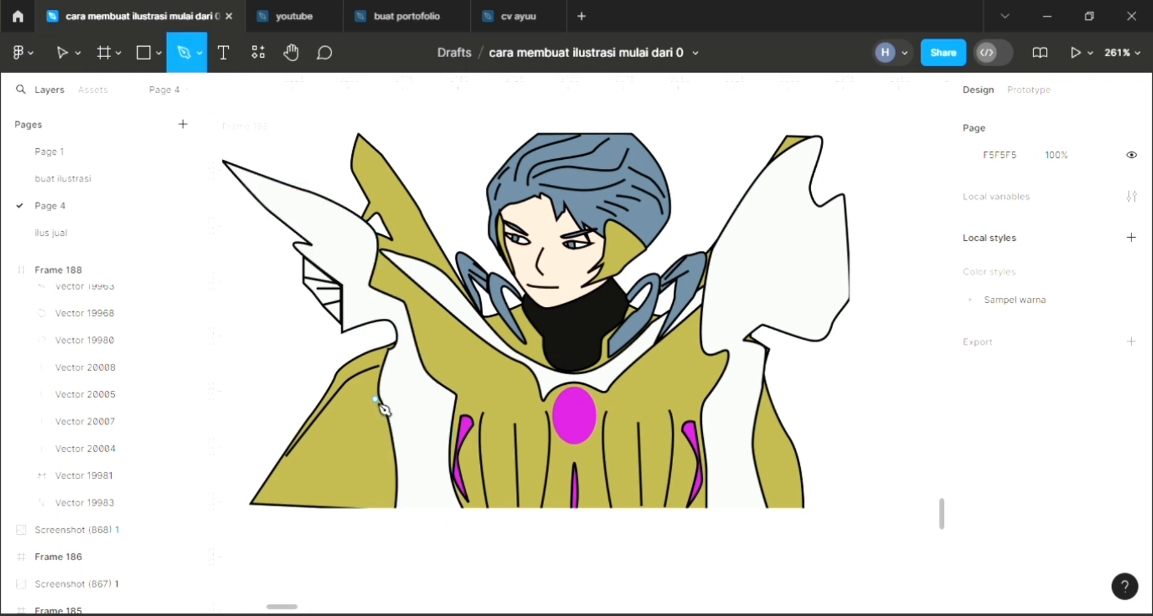
pyautogui.click(372, 398)
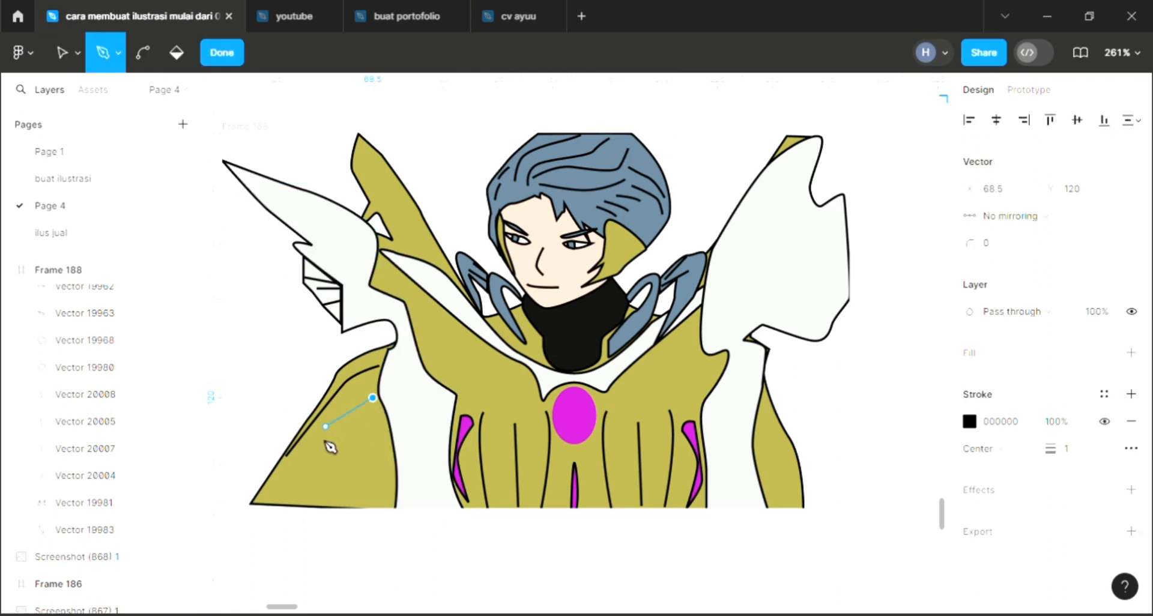
pyautogui.click(269, 485)
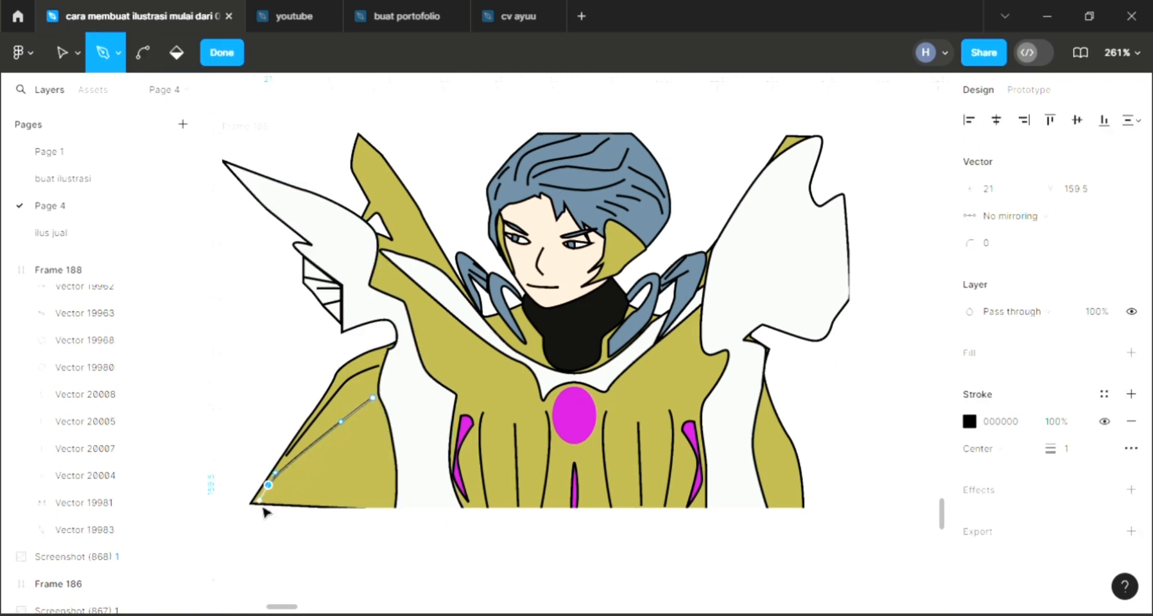
pyautogui.press('Escape')
# - Draw two curved Pen fold lines, the first about 49 × 36, from the white strip down to the left cloak's lower edge
pyautogui.press('p')
pyautogui.click(391, 425)
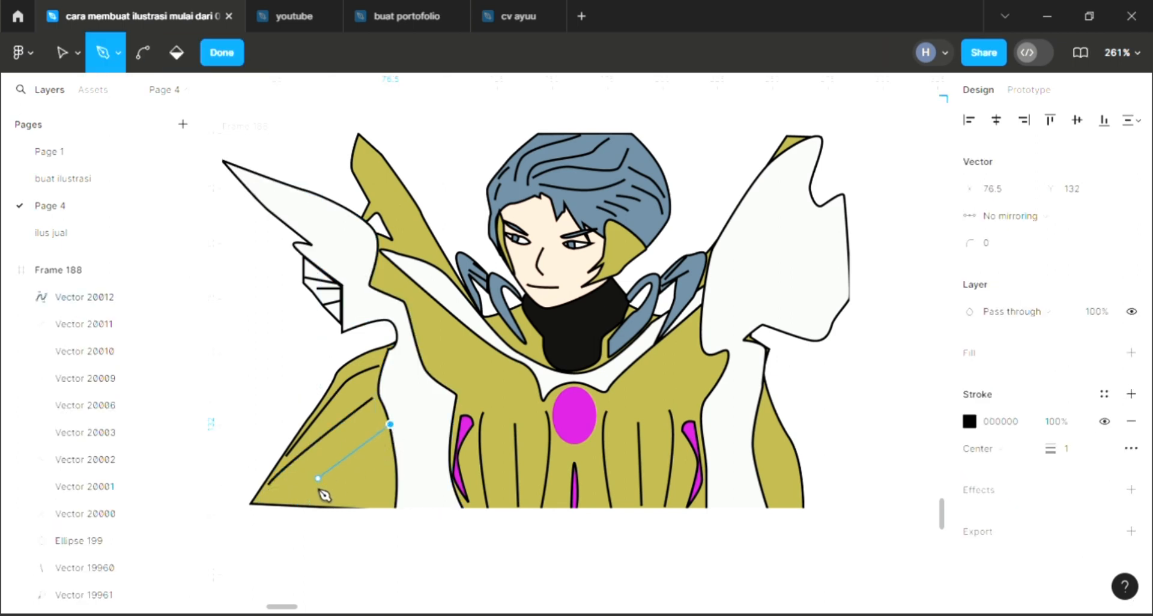
pyautogui.moveTo(292, 513); pyautogui.dragTo(348, 520)
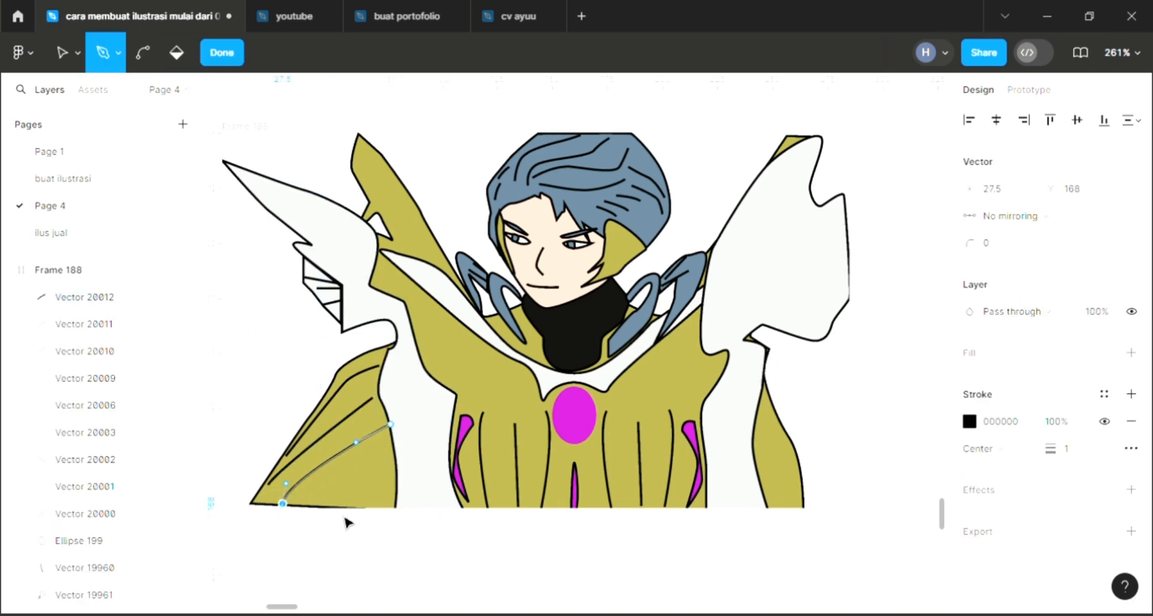
pyautogui.press('Escape')
pyautogui.press('p')
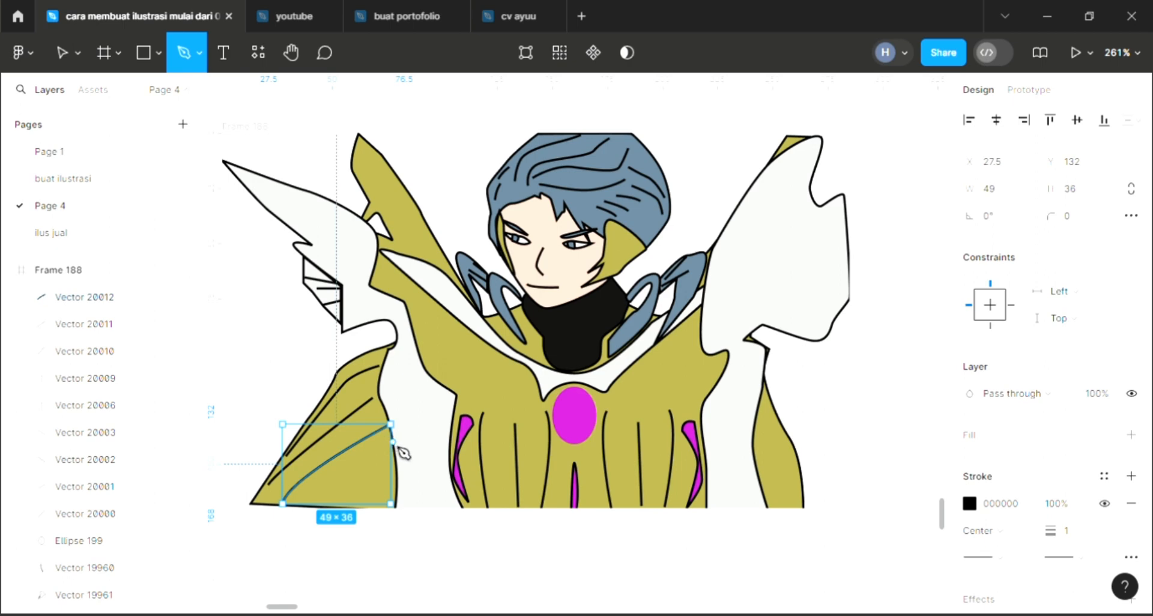
pyautogui.click(394, 443)
pyautogui.moveTo(328, 505); pyautogui.dragTo(331, 528)
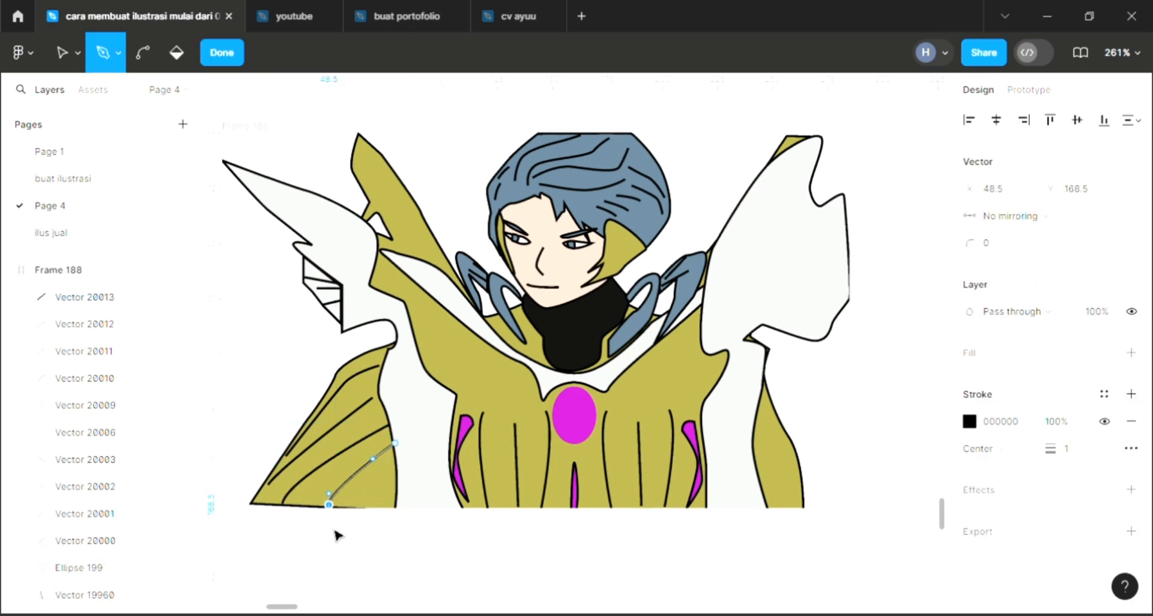
pyautogui.press('Escape')
pyautogui.click(857, 411)
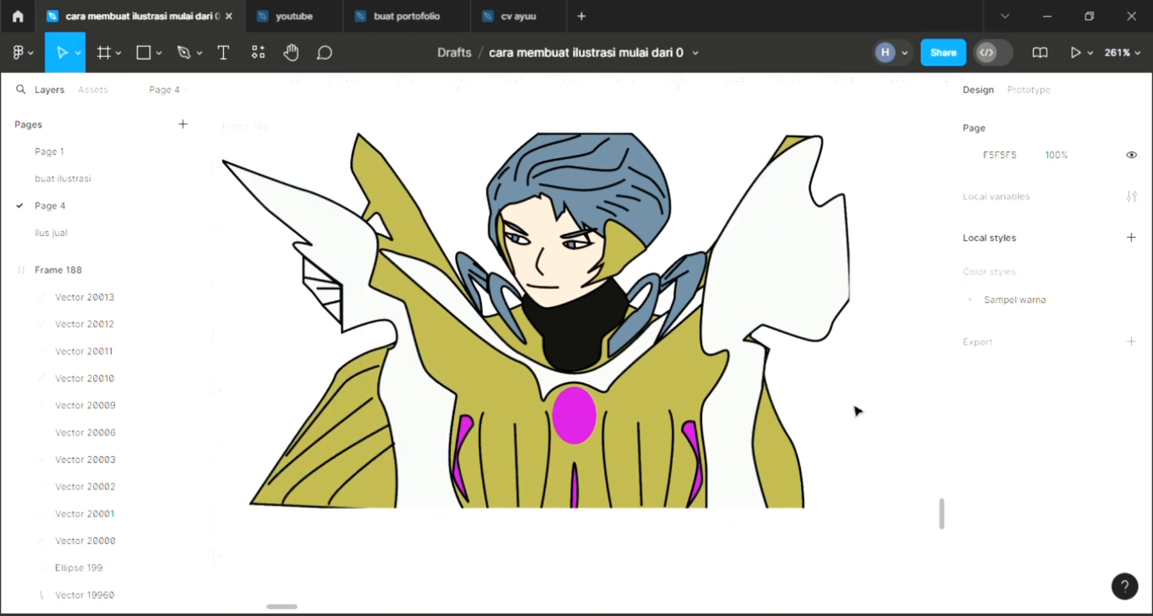
# - Draw an open Pen seam about 112.5 × 23.5 across the chest, dipping around the underside of the magenta oval gem
pyautogui.press('p')
pyautogui.click(544, 393)
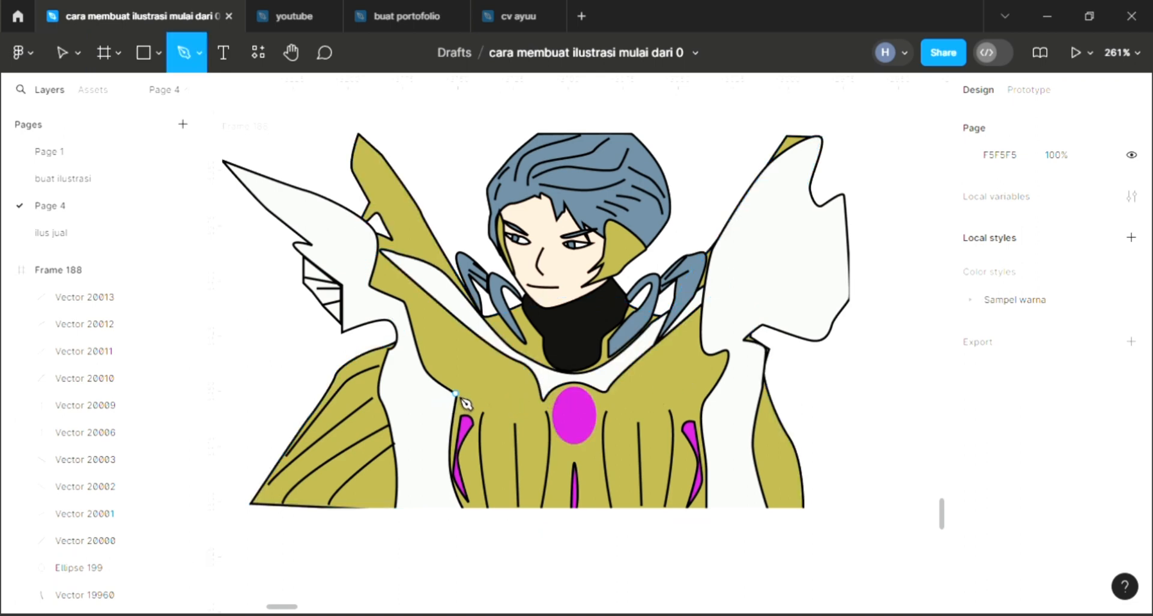
pyautogui.click(543, 413)
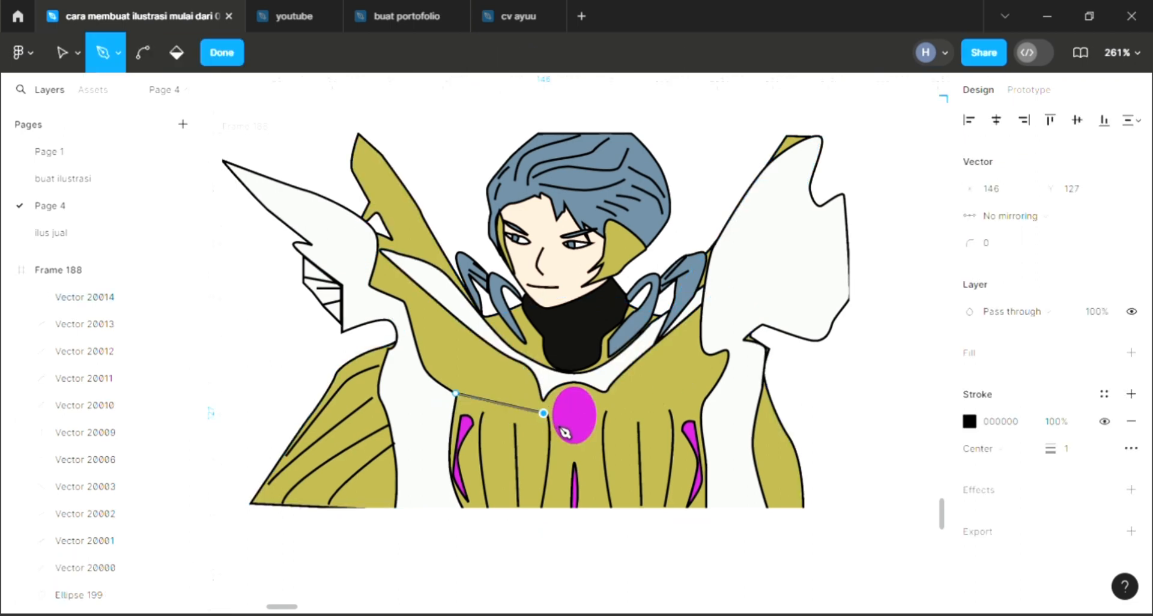
pyautogui.click(571, 444)
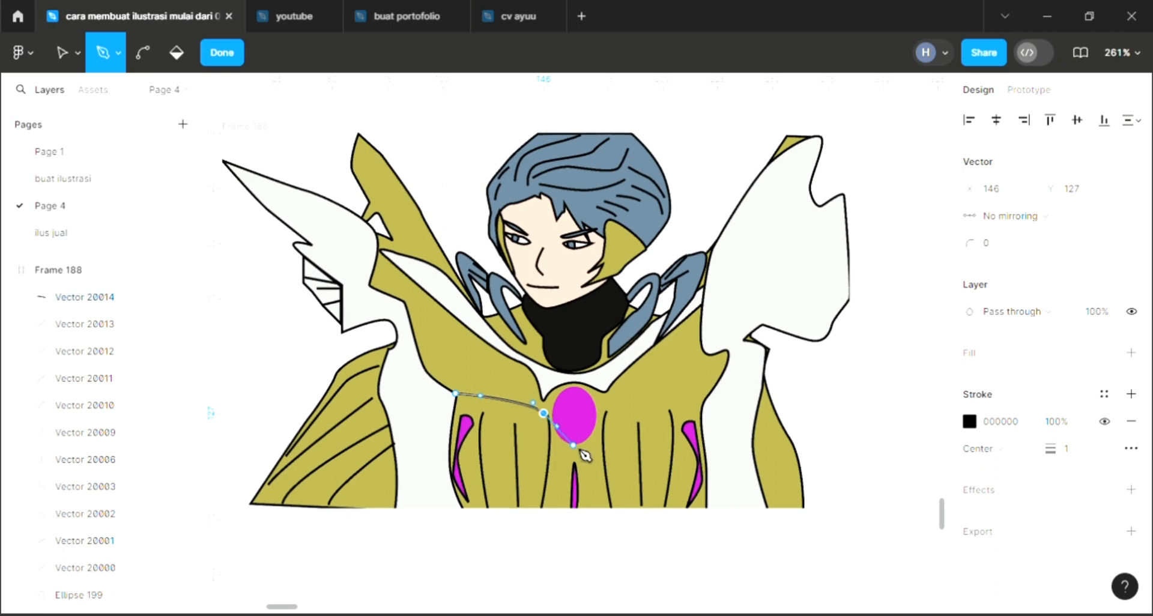
pyautogui.moveTo(574, 445); pyautogui.dragTo(583, 444)
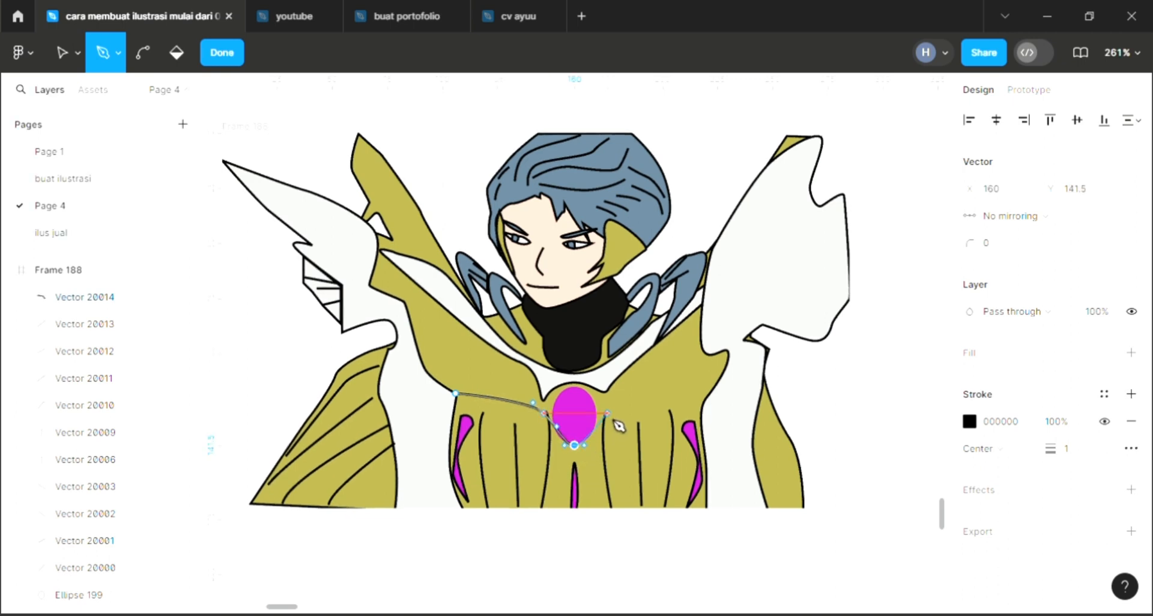
pyautogui.click(609, 413)
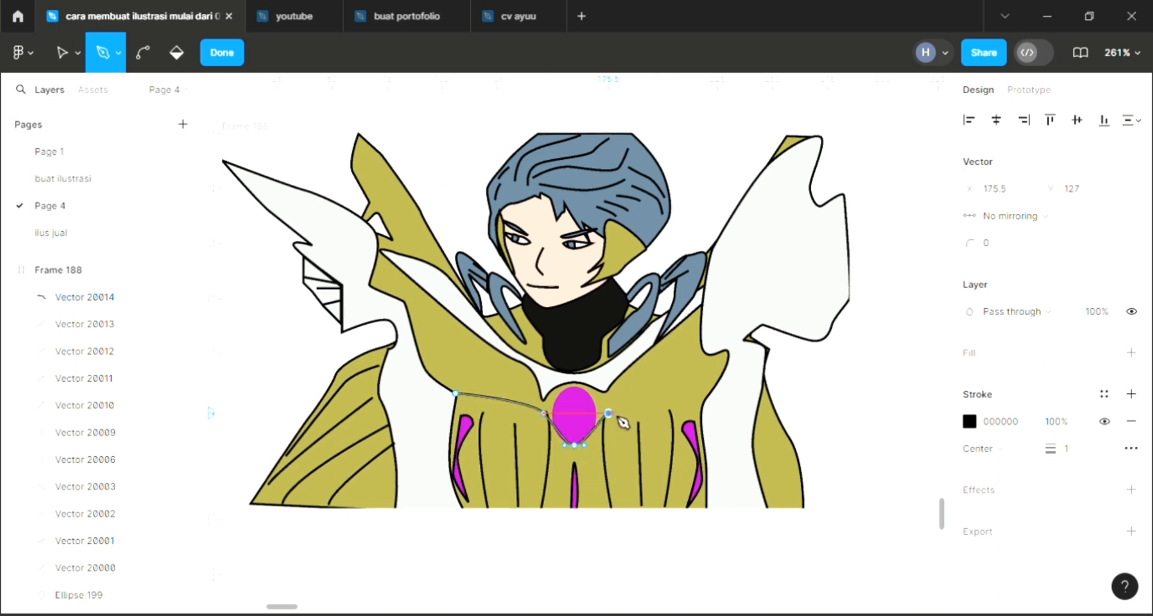
pyautogui.click(702, 393)
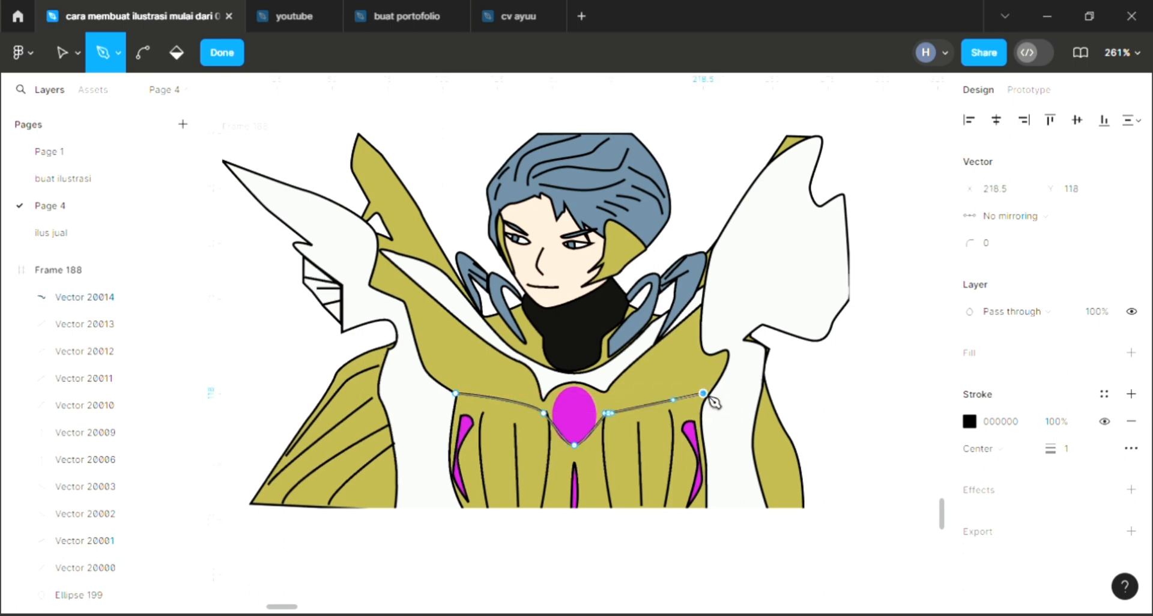
pyautogui.press('Escape')
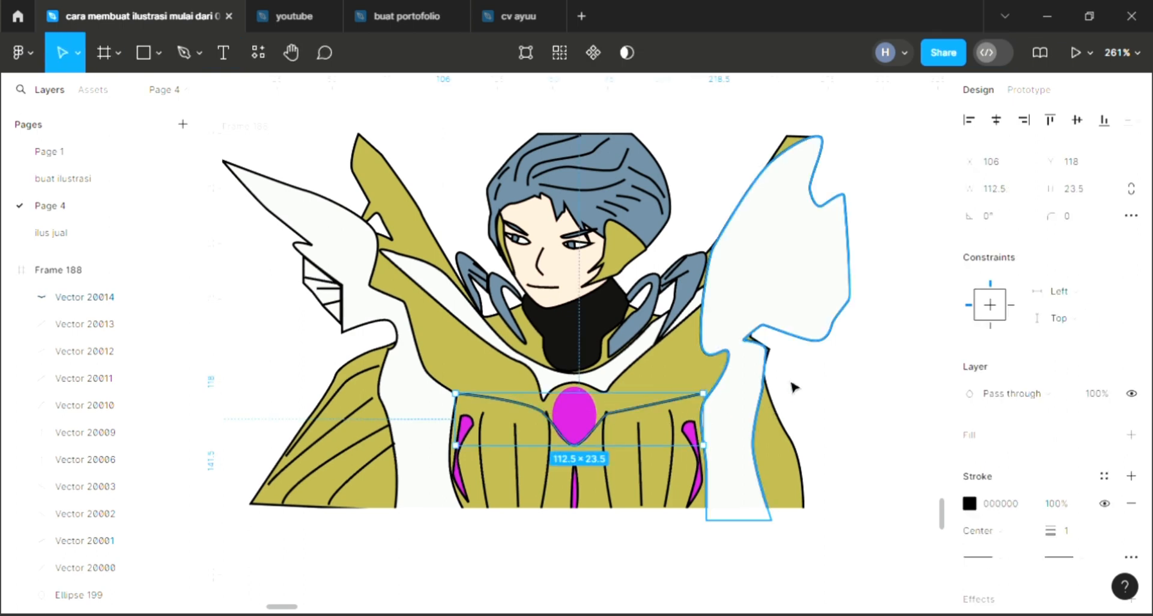
pyautogui.click(804, 377)
pyautogui.scroll(-2, 768, 360)
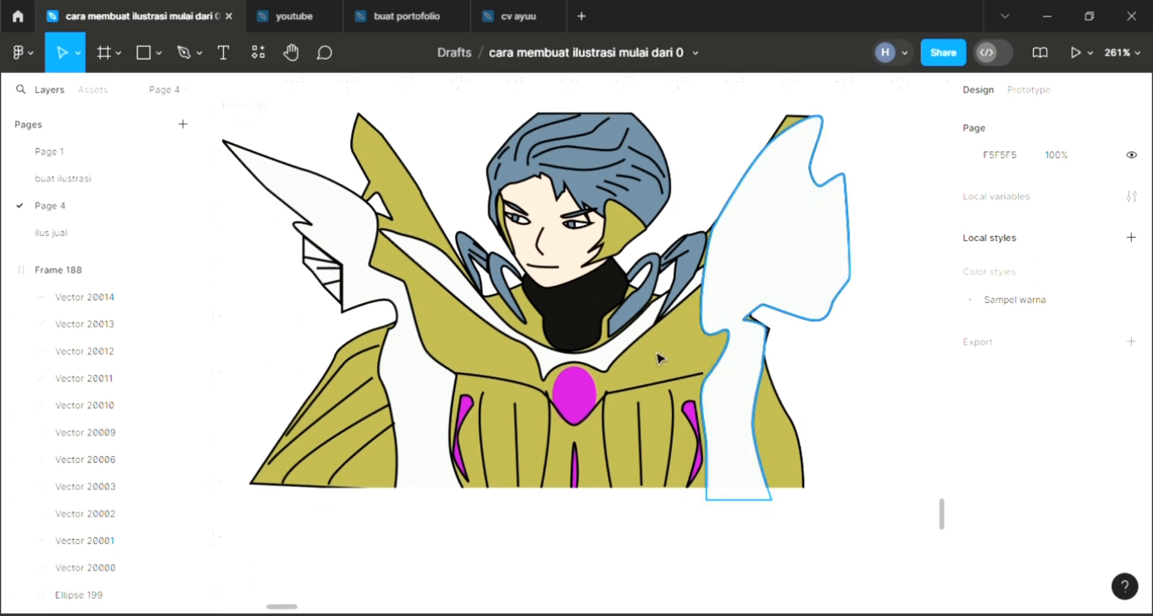
pyautogui.click(184, 52)
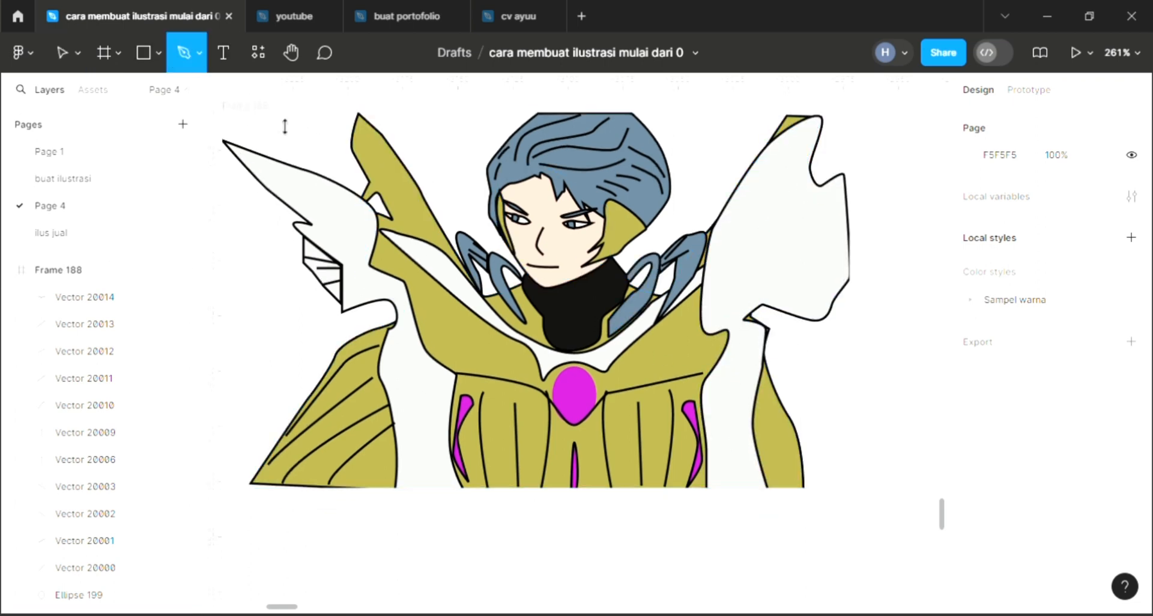
pyautogui.scroll(3, 823, 432)
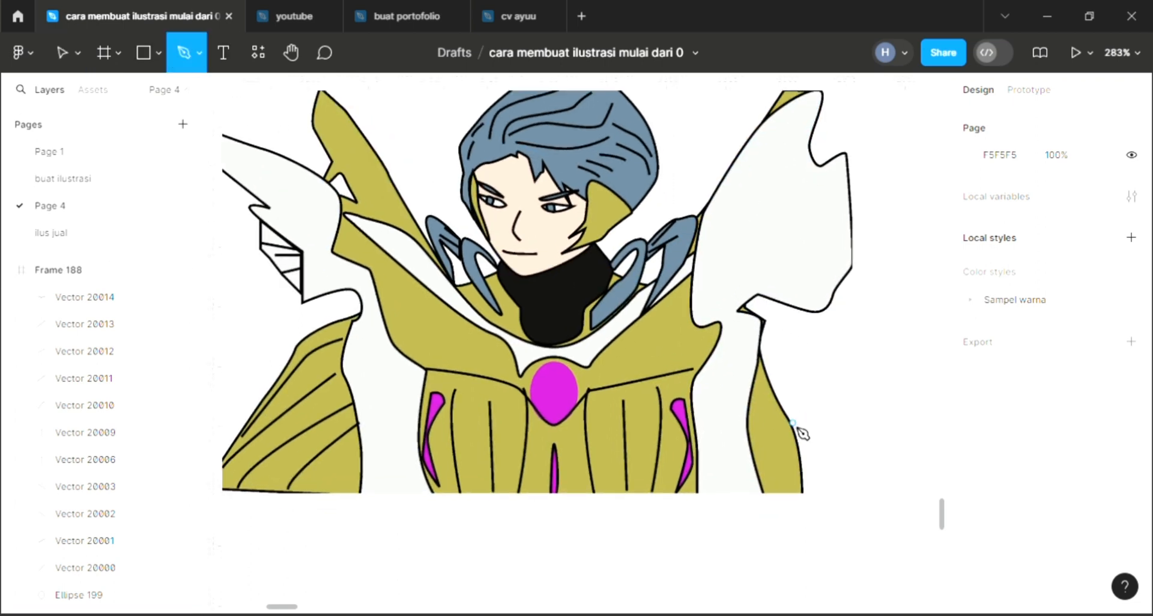
pyautogui.scroll(1, 798, 429)
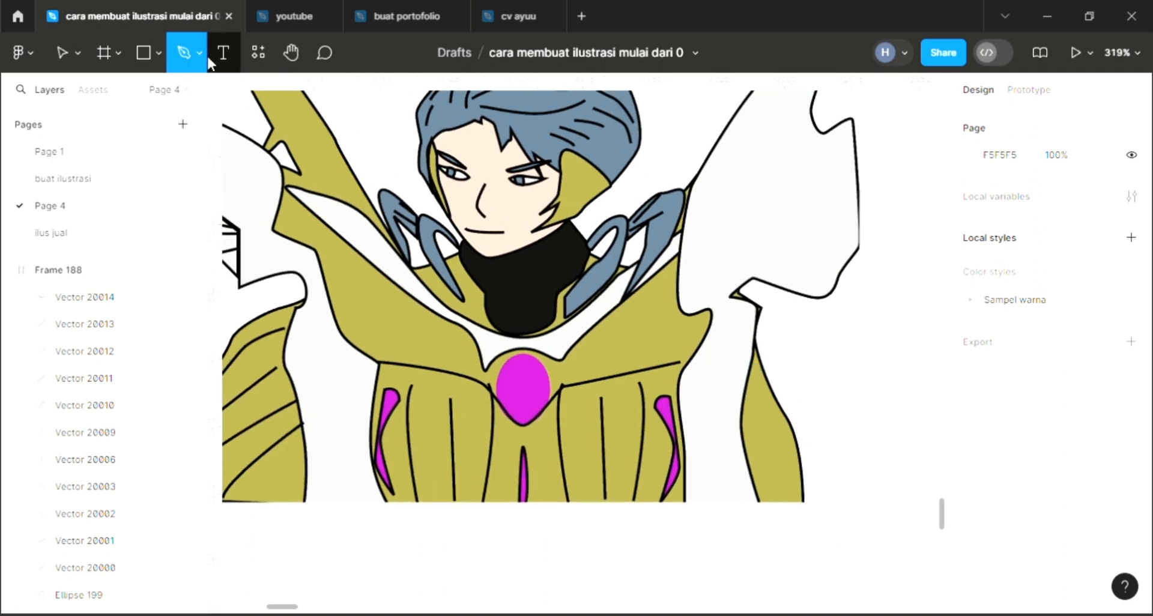
pyautogui.click(70, 52)
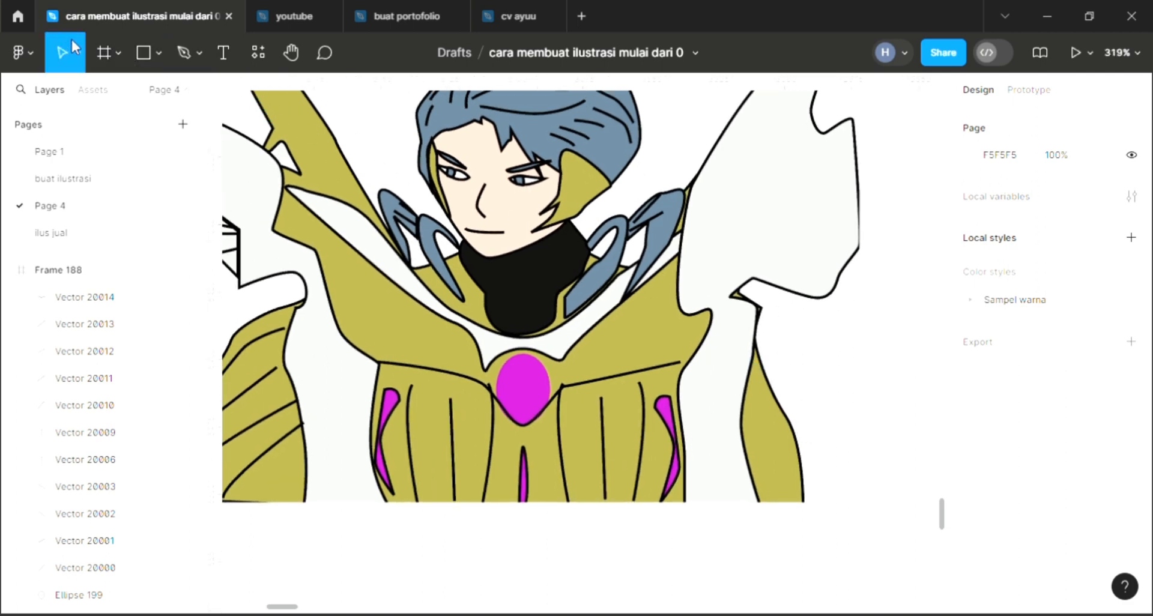
# - Fill the large white wing and strip shape beside the character's right-hand collar with the neck's near-black colour, 111111
pyautogui.click(720, 250)
pyautogui.scroll(-2, 699, 300)
pyautogui.press('i')
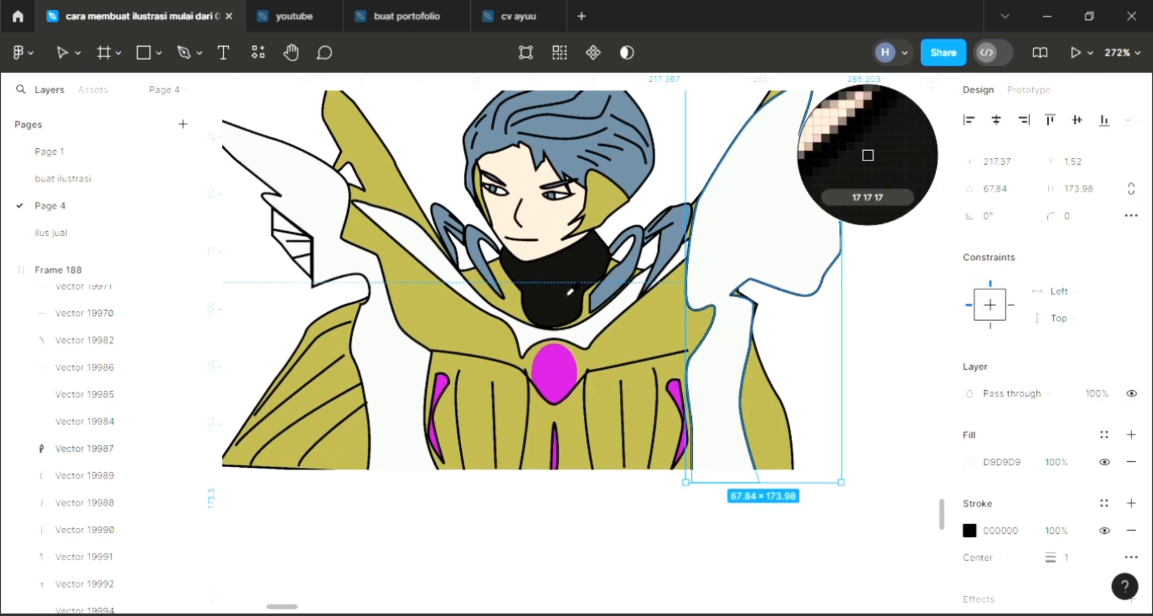
pyautogui.click(867, 154)
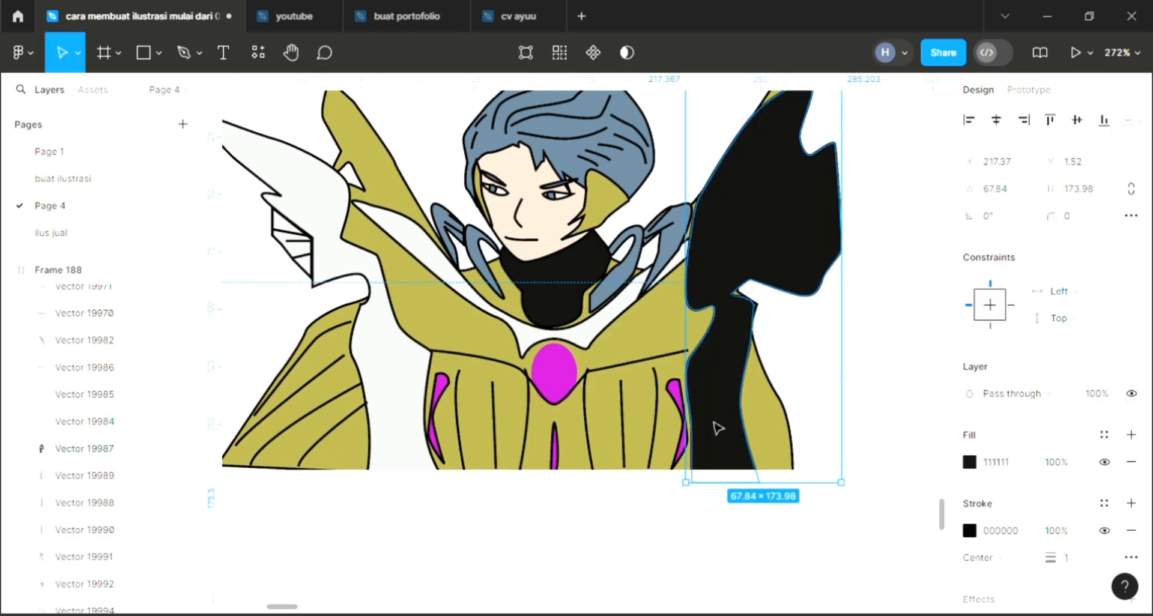
pyautogui.press('Escape')
pyautogui.scroll(-2, 713, 427)
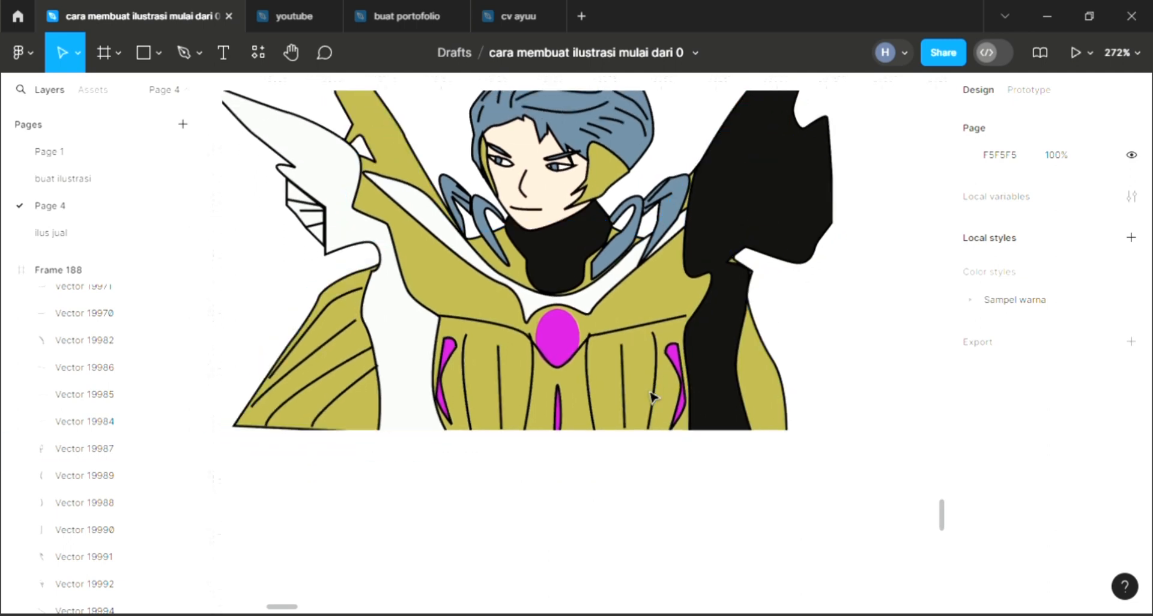
pyautogui.scroll(-2, 399, 334)
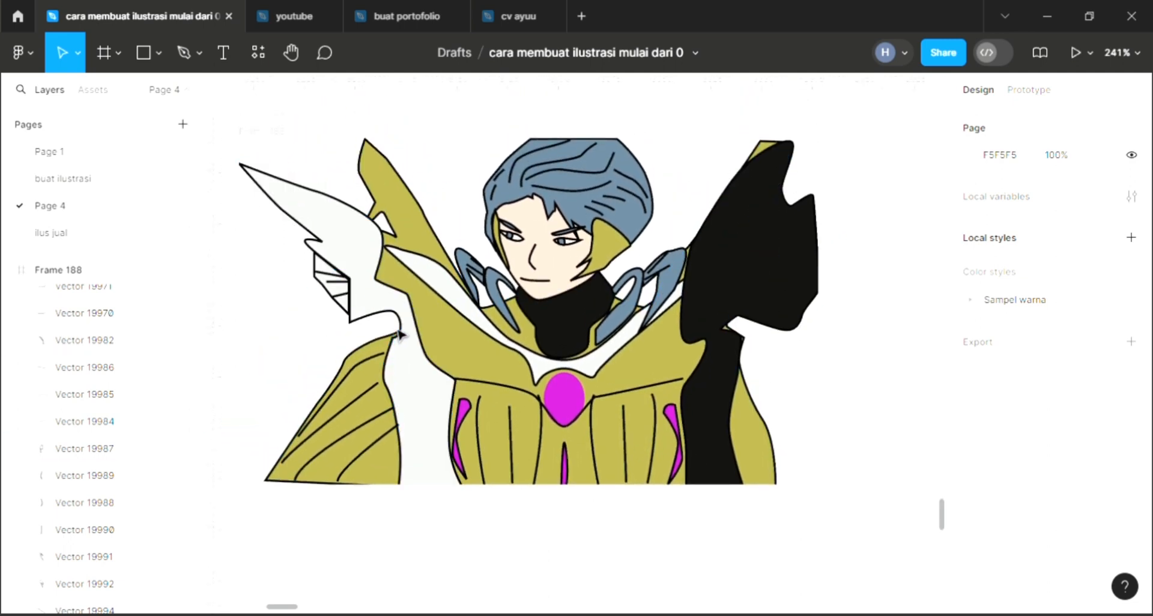
# - Fill the white wing strip on the opposite shoulder and the curved white collar band with the same sampled black
pyautogui.click(417, 326)
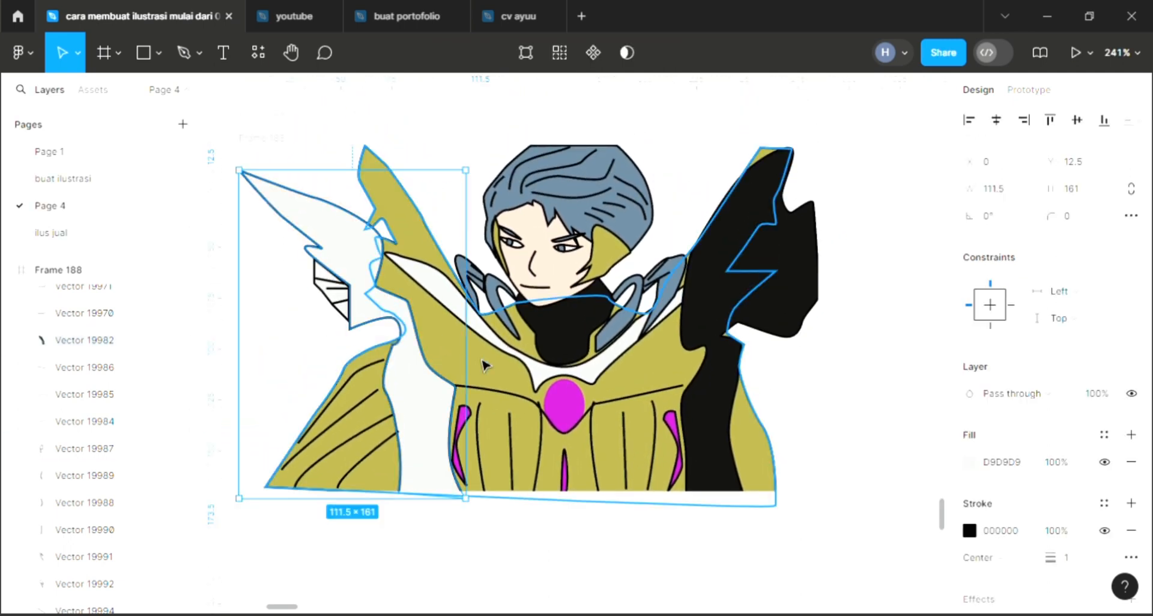
pyautogui.press('i')
pyautogui.click(757, 310)
pyautogui.click(597, 377)
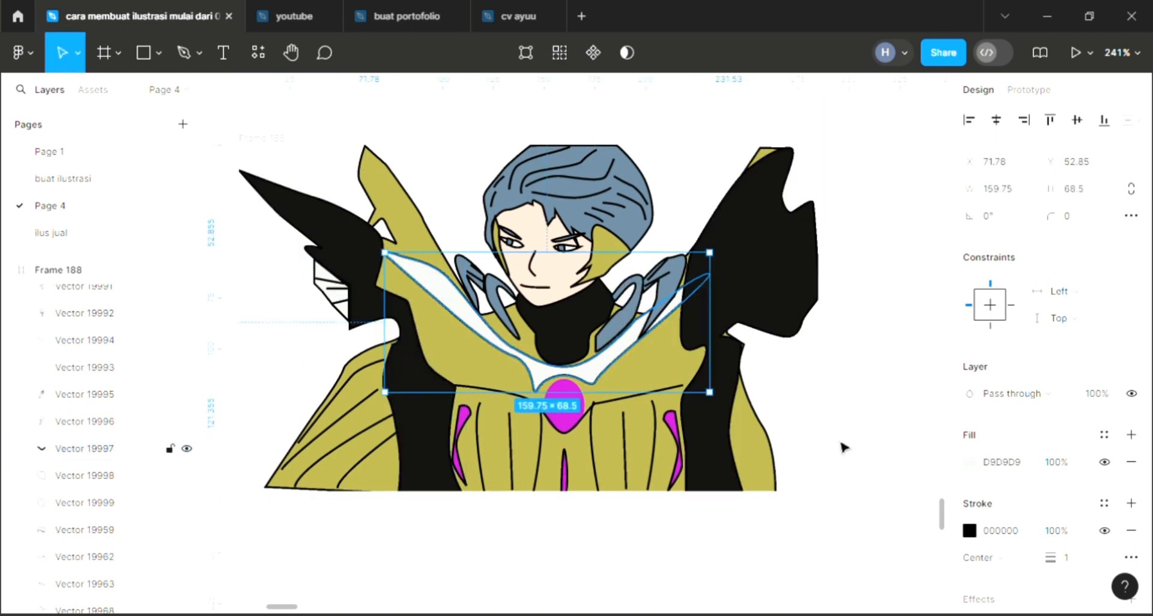
pyautogui.press('i')
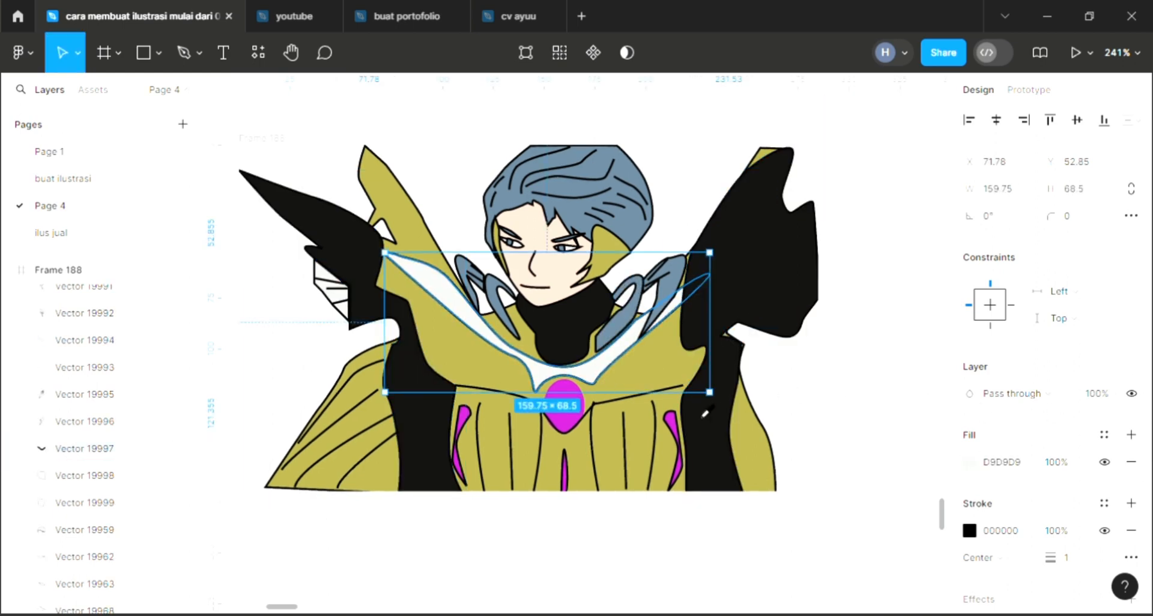
pyautogui.click(762, 316)
pyautogui.click(811, 407)
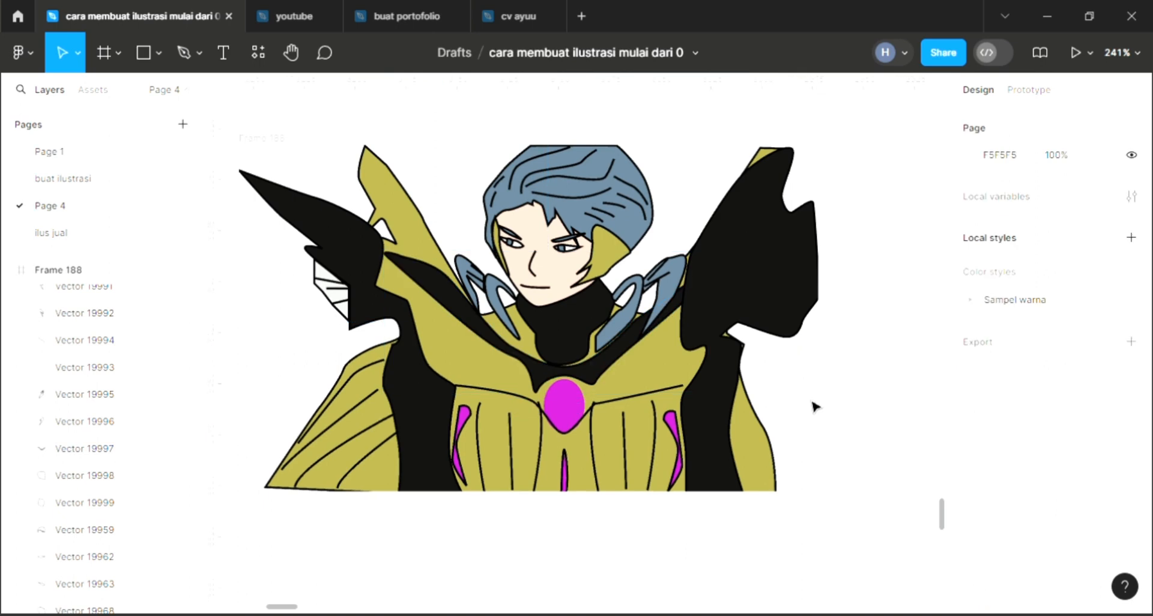
# - Give Frame 188 a linear gradient background from yellow (RGB 236, 208, 111) to dark red (134, 63, 63), moving the red stop slightly inward
pyautogui.click(262, 139)
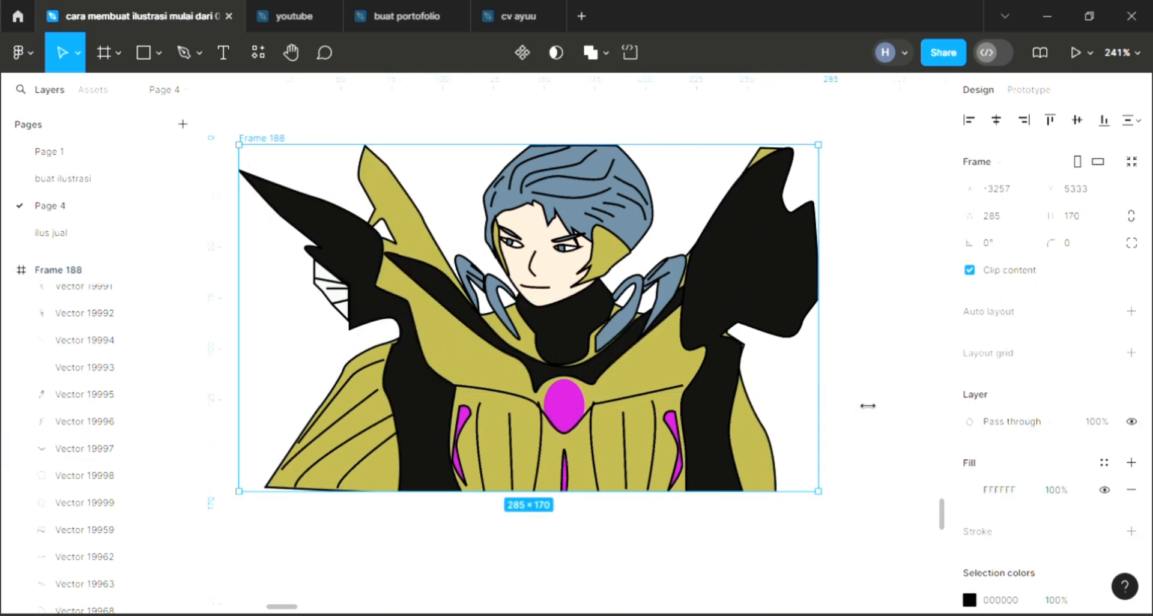
pyautogui.click(967, 490)
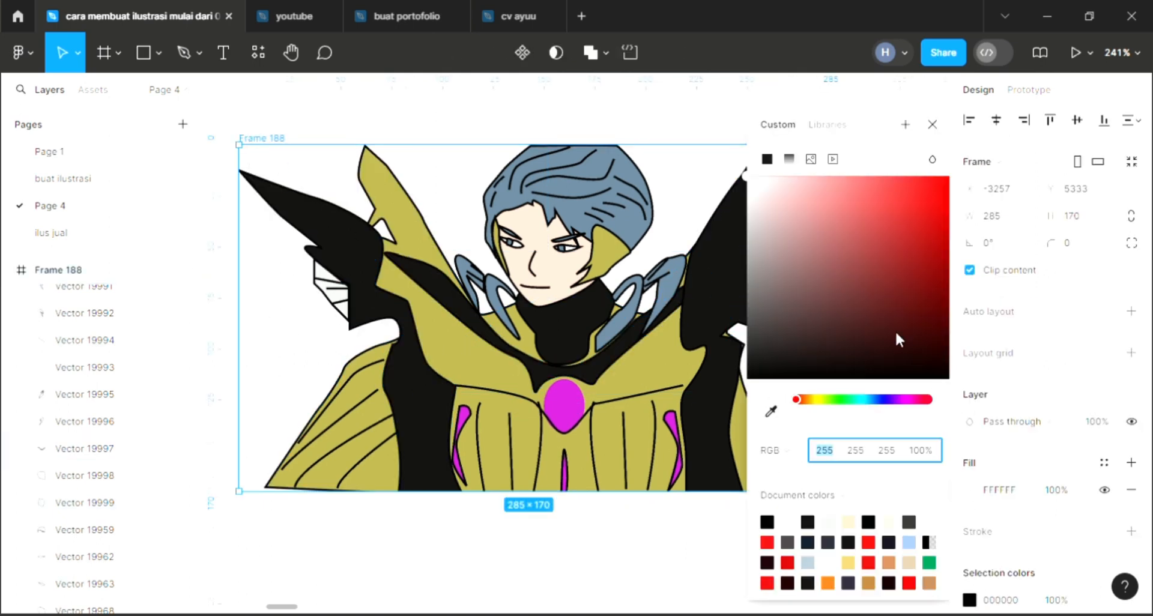
pyautogui.click(853, 192)
pyautogui.click(789, 159)
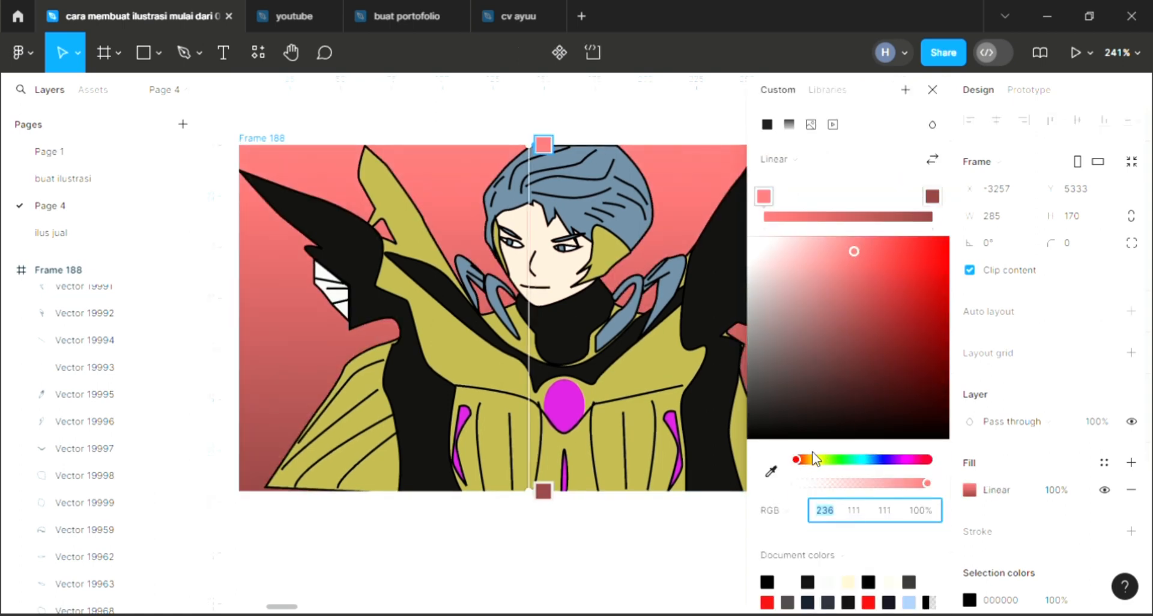
pyautogui.click(813, 460)
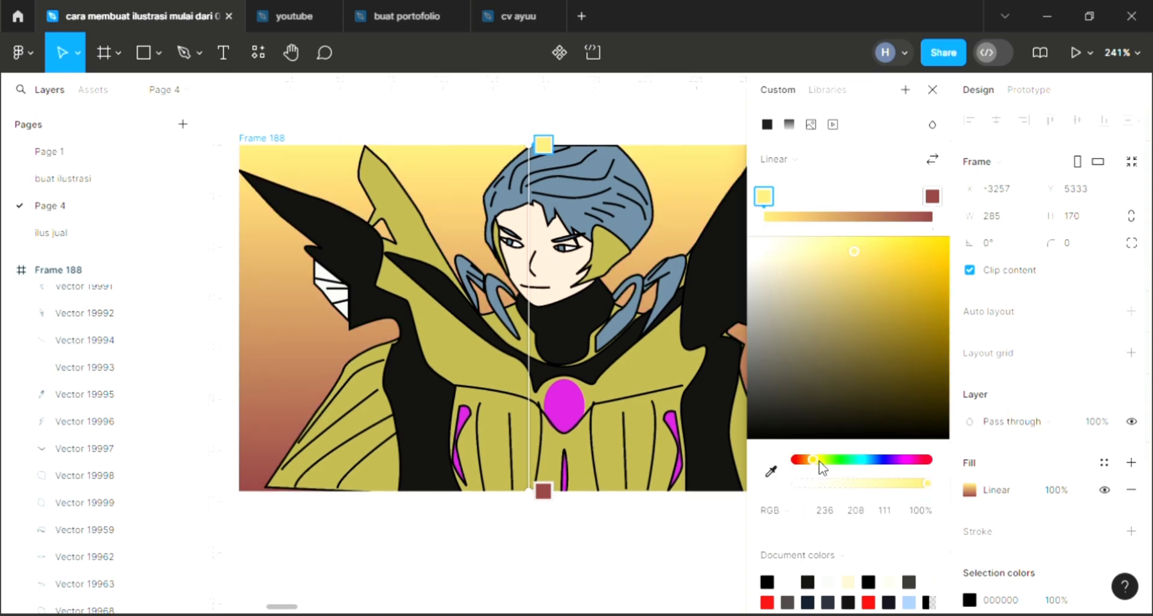
pyautogui.moveTo(936, 198); pyautogui.dragTo(917, 206)
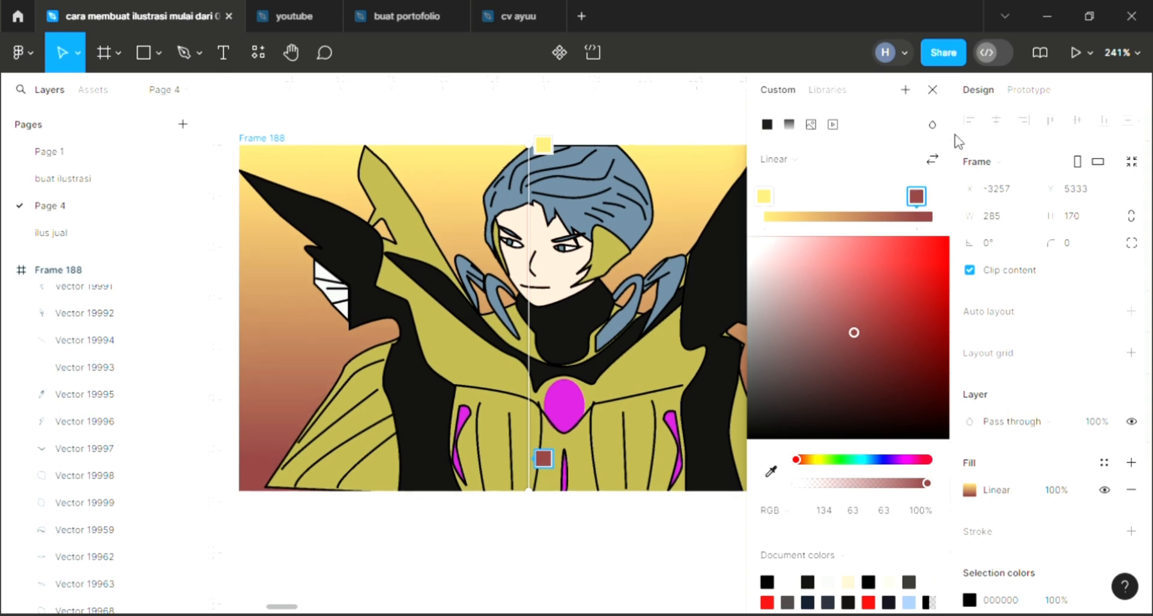
pyautogui.click(932, 89)
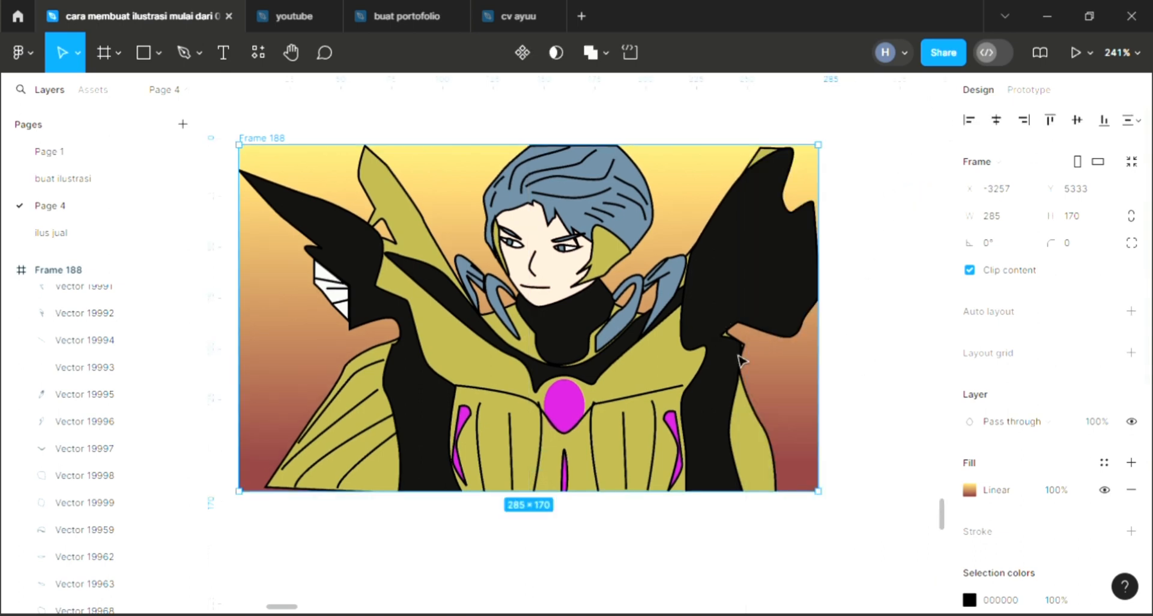
pyautogui.press('Escape')
# - Draw a 122 × 122 circle over the character's head and chest and send it behind the figure
pyautogui.scroll(1, 589, 505)
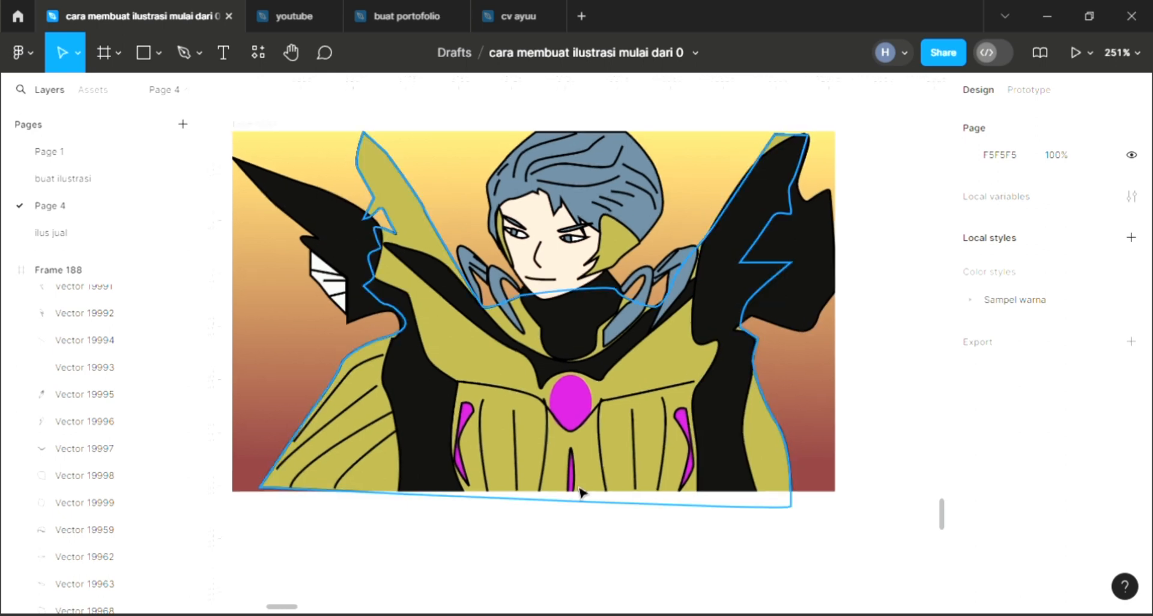
pyautogui.scroll(2, 563, 417)
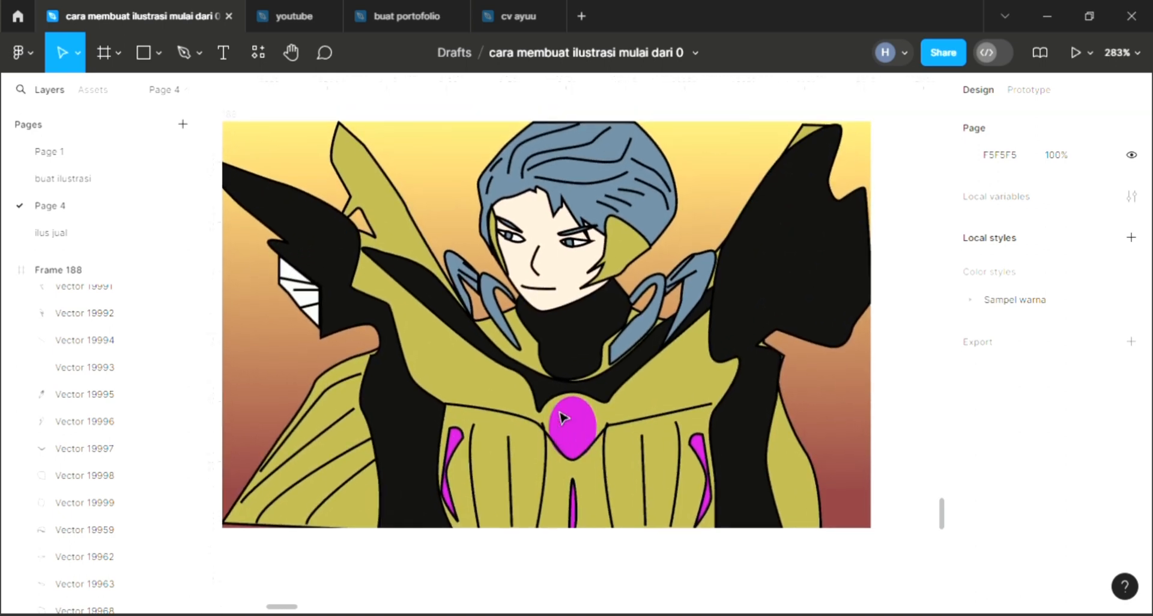
pyautogui.scroll(1, 559, 413)
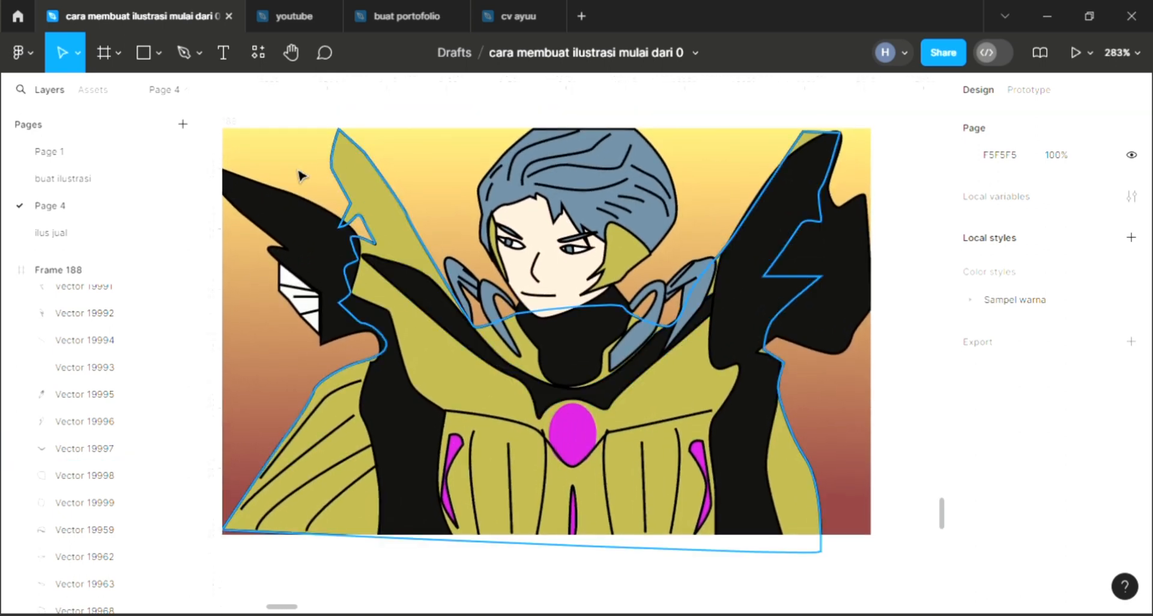
pyautogui.click(186, 54)
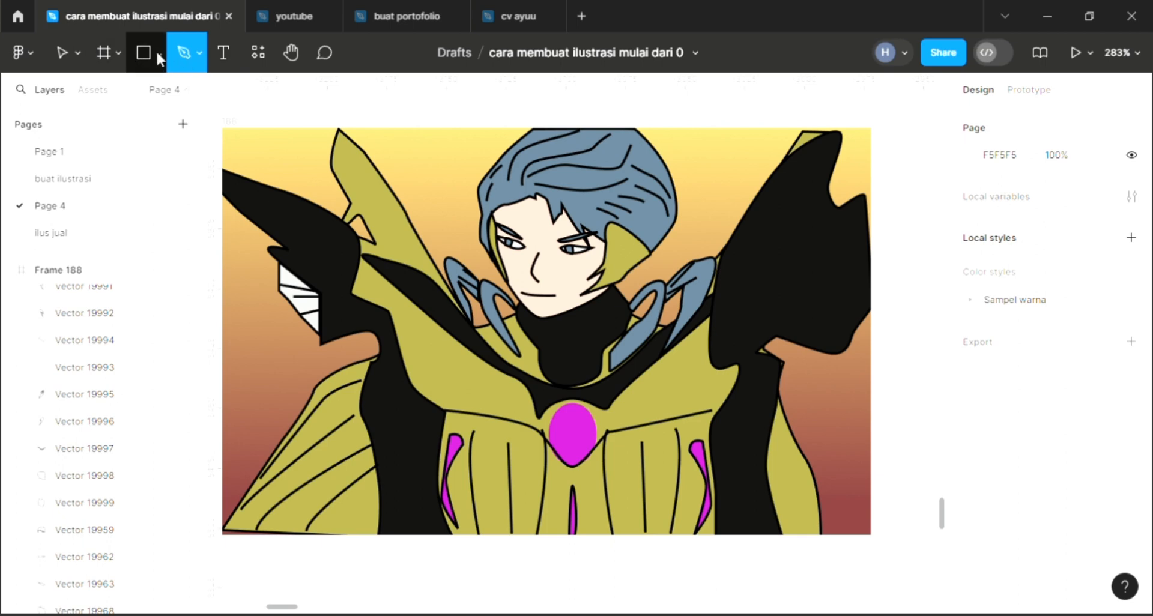
pyautogui.click(157, 52)
pyautogui.click(146, 153)
pyautogui.scroll(-3, 498, 311)
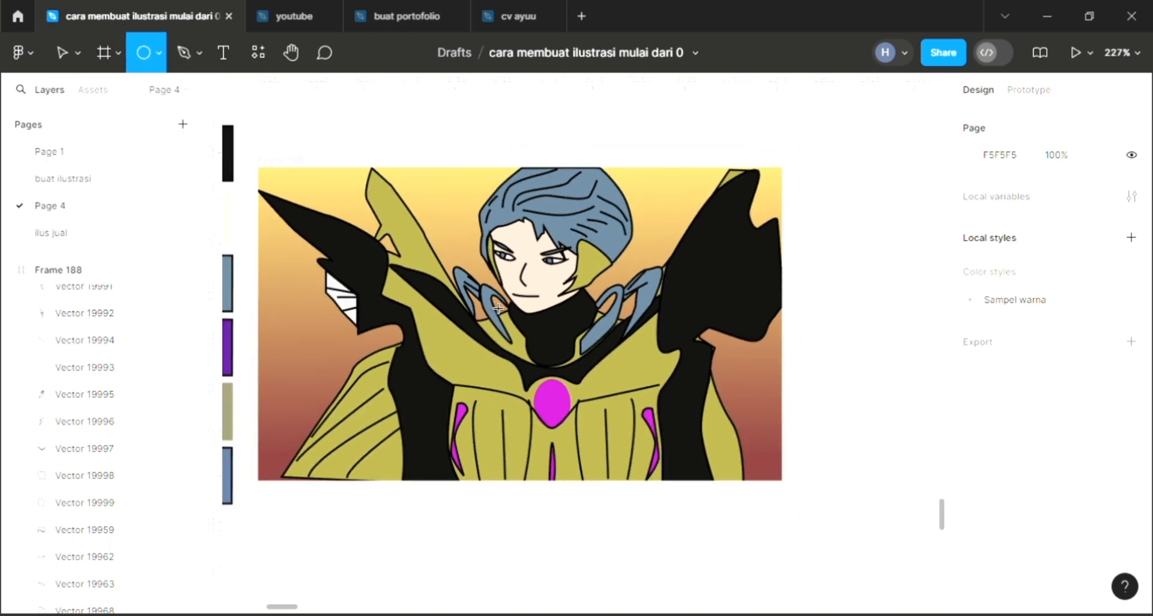
pyautogui.moveTo(551, 302)
pyautogui.mouseDown()
pyautogui.moveTo(597, 387)
pyautogui.moveTo(683, 432)
pyautogui.mouseUp()
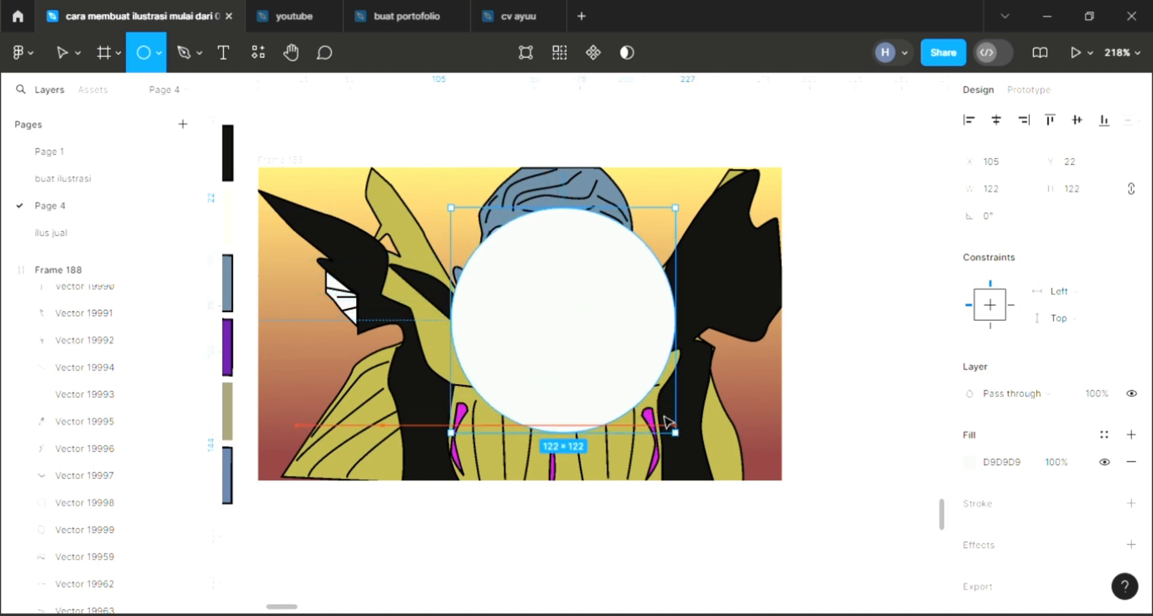
pyautogui.press('[')
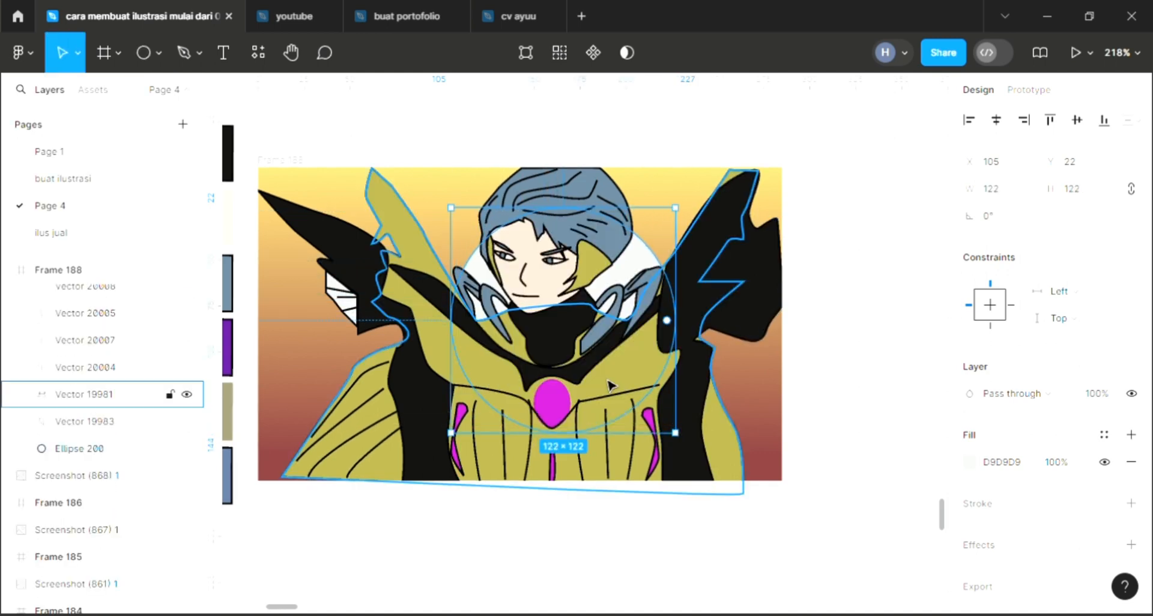
# - Enlarge the backdrop circle to 164 × 164 around the head and fill it with the gem's magenta, C420C8
pyautogui.moveTo(640, 260); pyautogui.dragTo(629, 217)
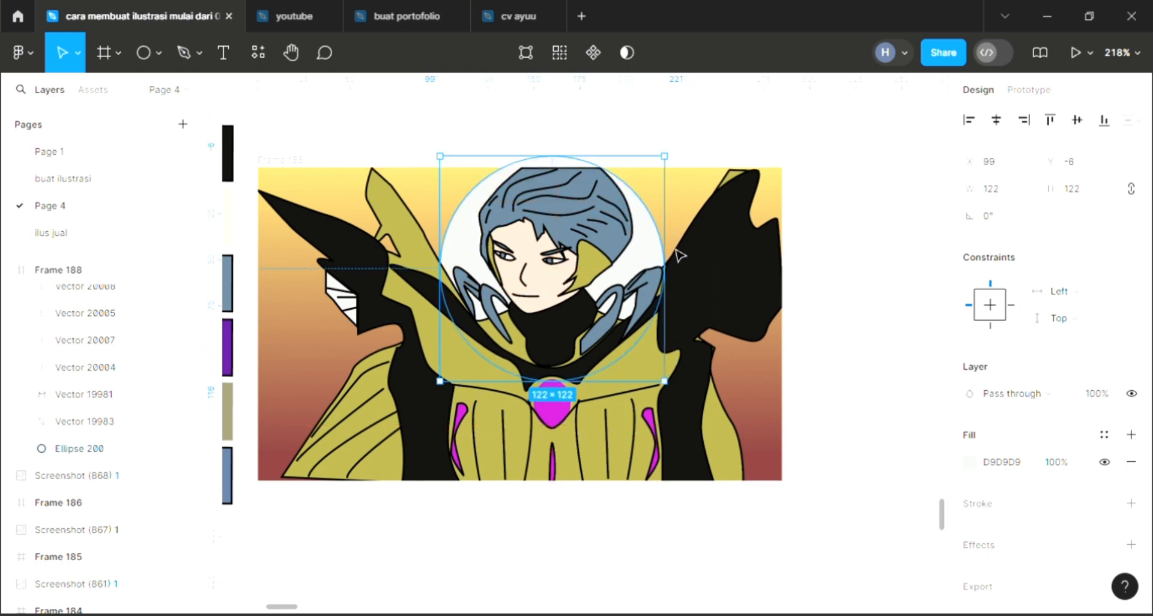
pyautogui.moveTo(675, 263); pyautogui.dragTo(654, 249)
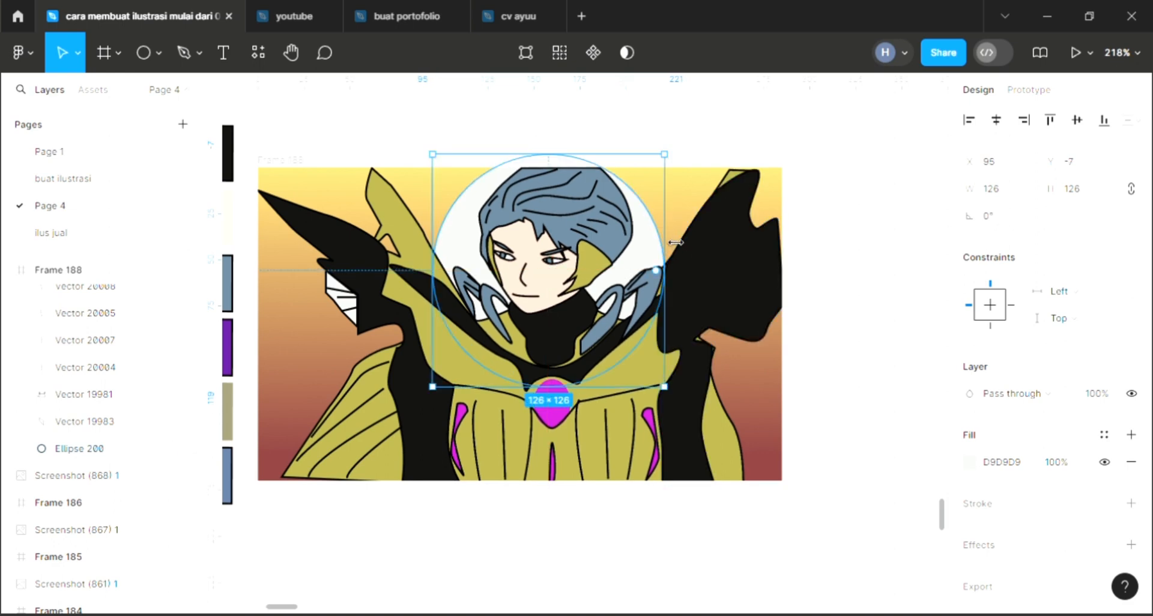
pyautogui.moveTo(724, 250); pyautogui.dragTo(747, 254)
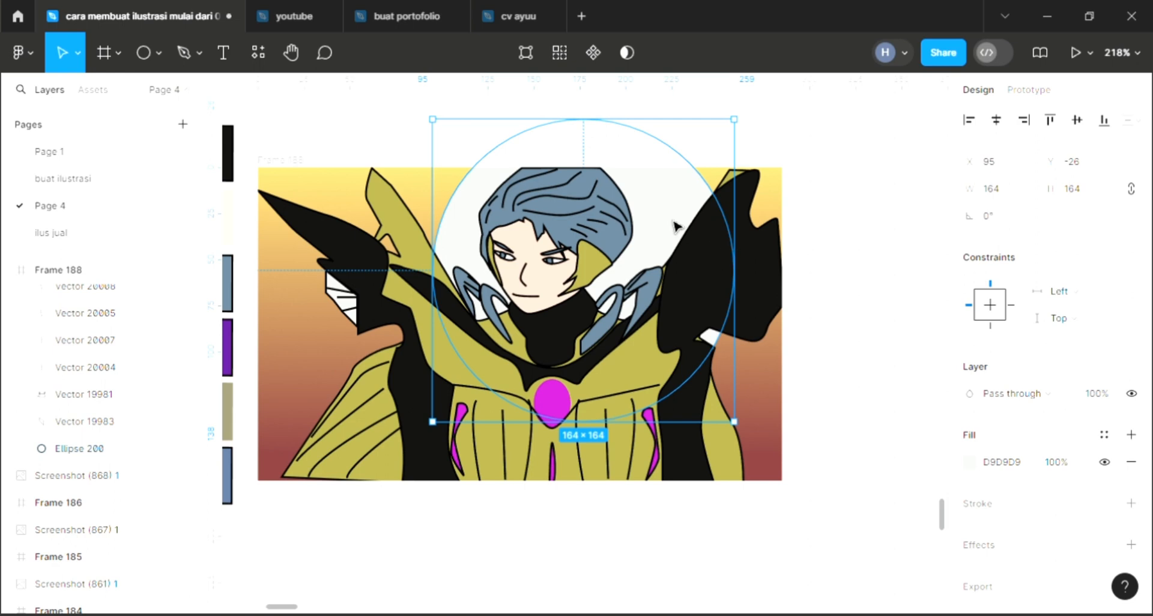
pyautogui.moveTo(662, 225); pyautogui.dragTo(646, 220)
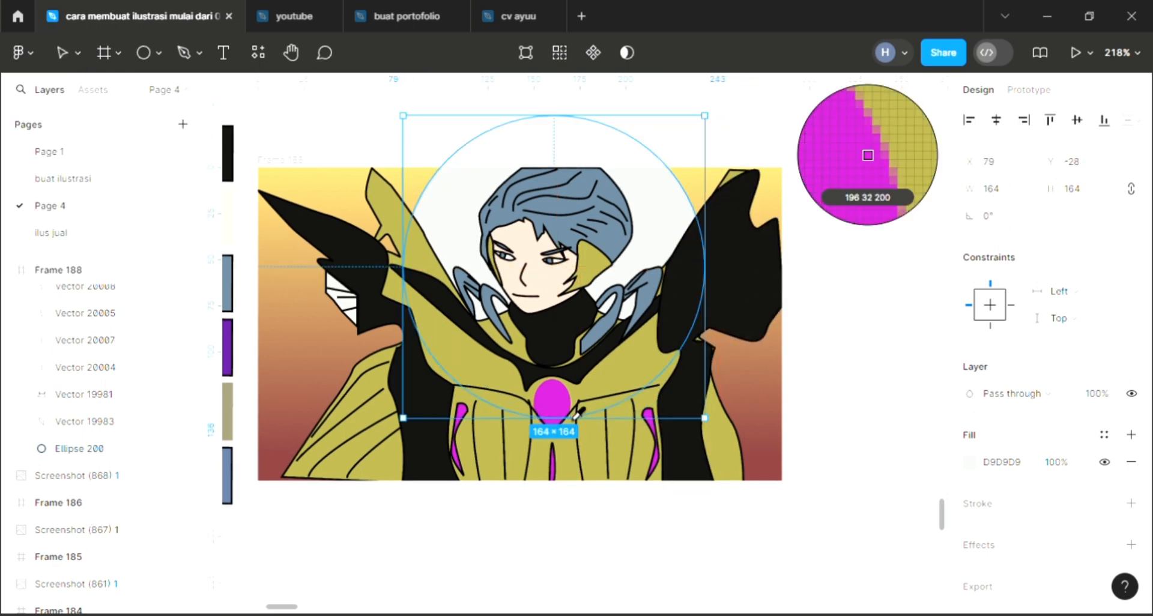
pyautogui.click(551, 398)
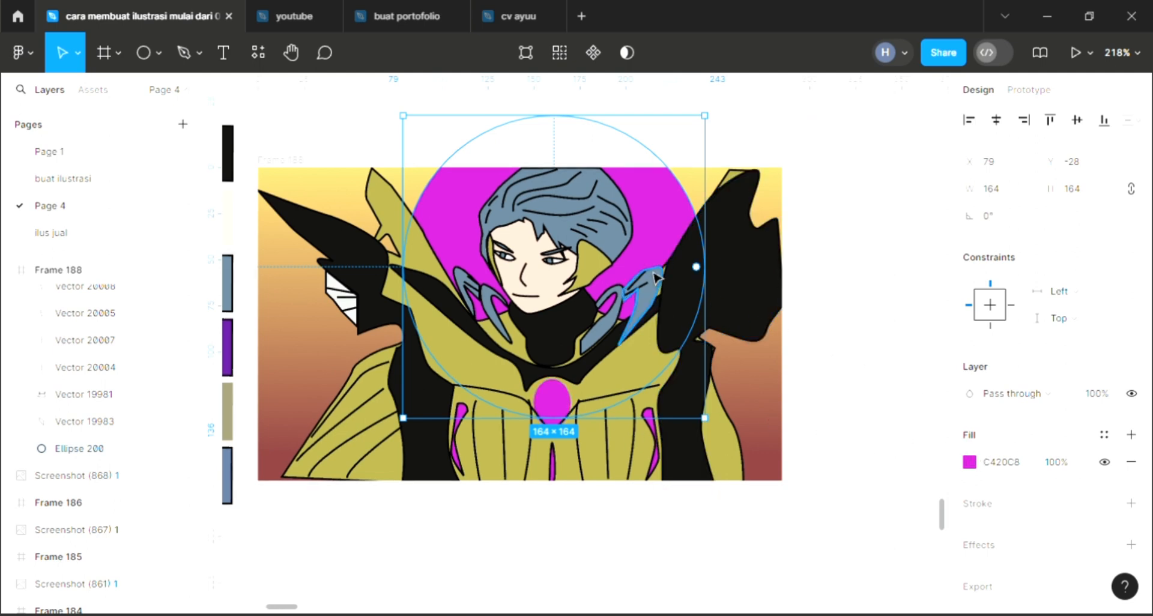
pyautogui.hotkey('ctrl', 'd')
pyautogui.moveTo(698, 229); pyautogui.dragTo(641, 236)
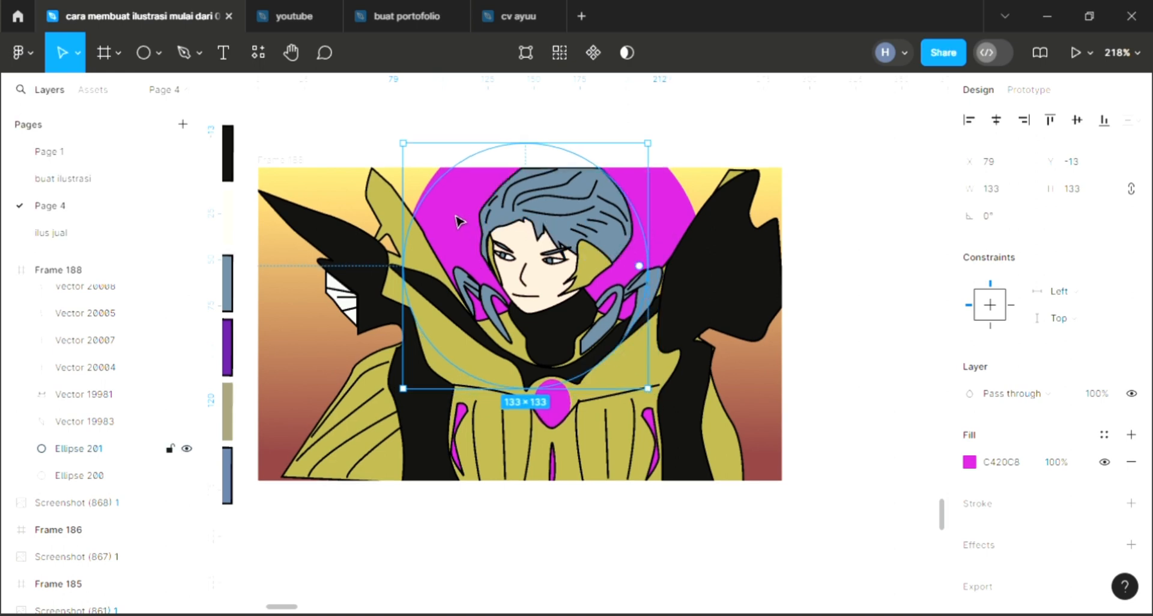
pyautogui.moveTo(494, 221); pyautogui.dragTo(529, 226)
pyautogui.rightClick(522, 221)
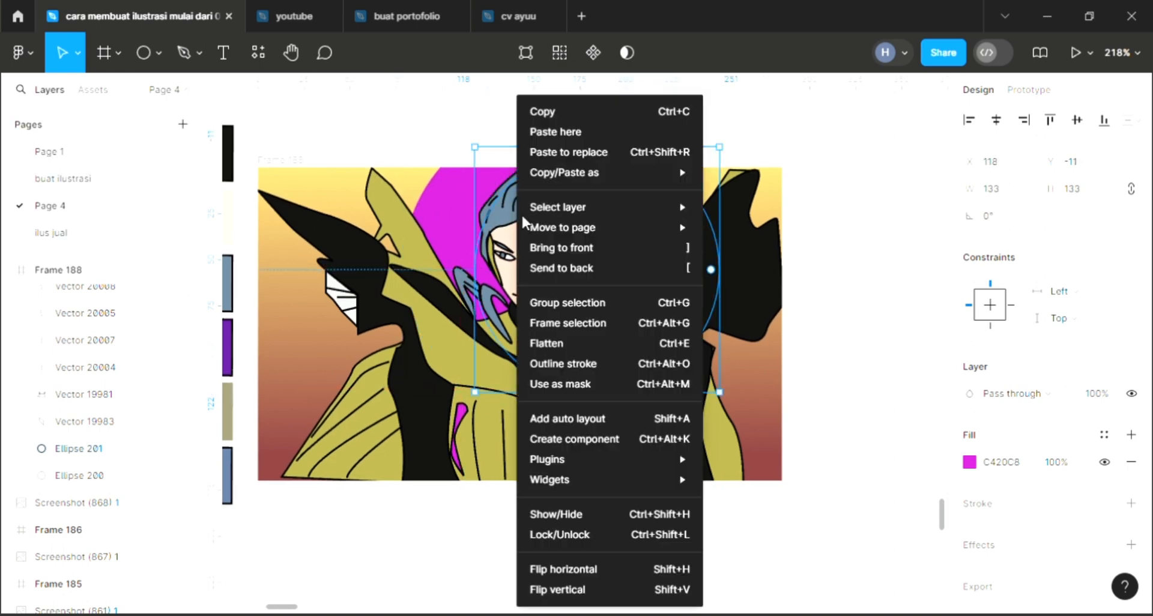
pyautogui.click(887, 421)
pyautogui.press('Delete')
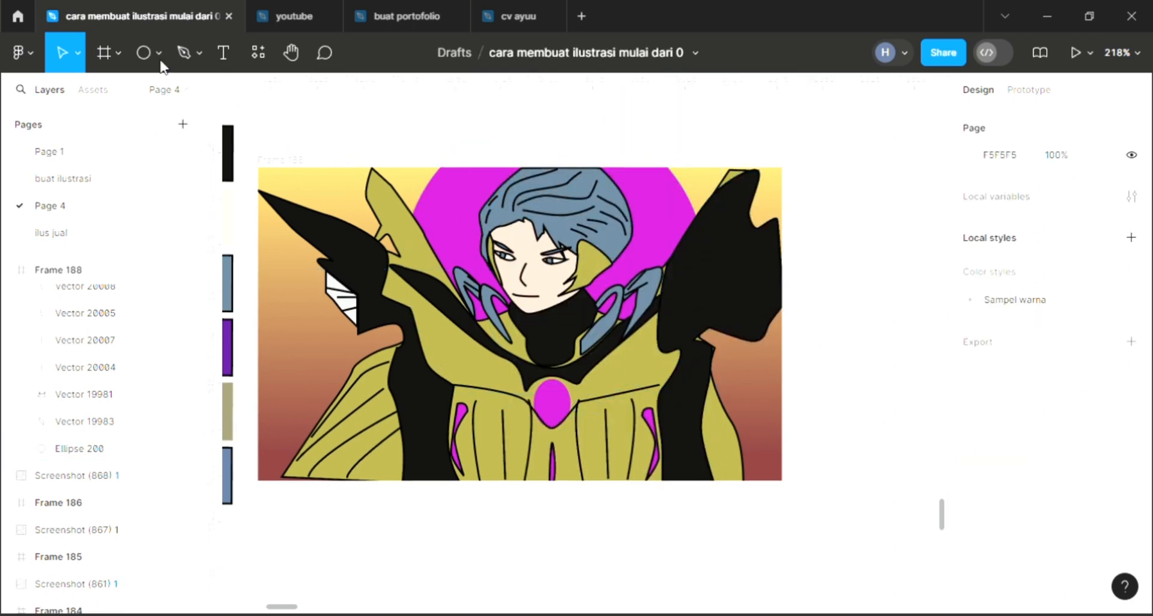
pyautogui.click(141, 51)
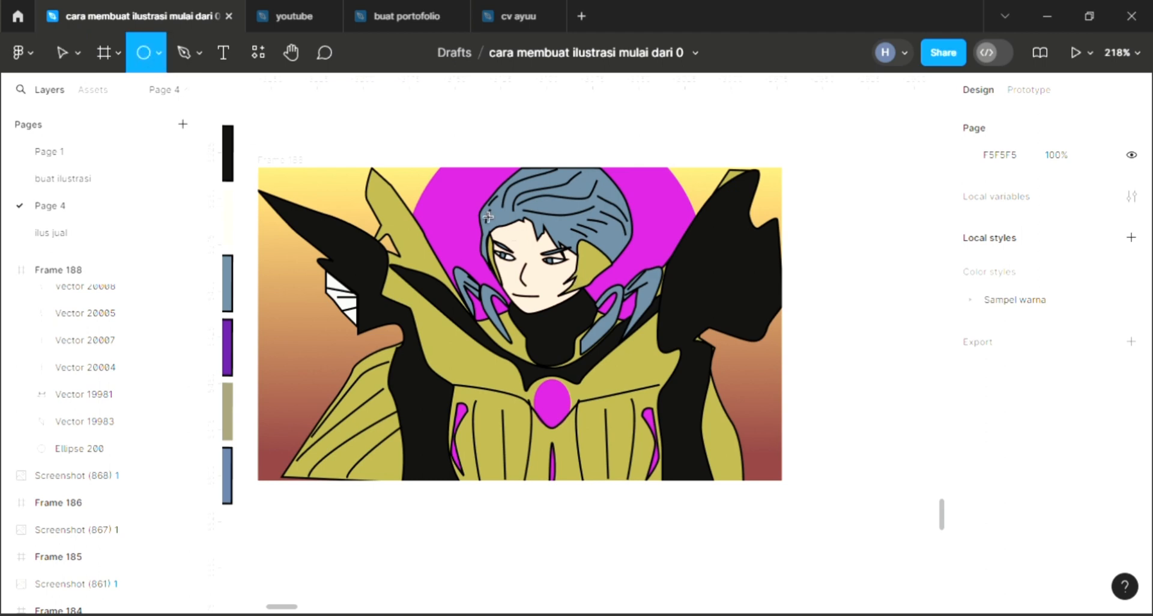
pyautogui.moveTo(475, 204); pyautogui.dragTo(597, 328)
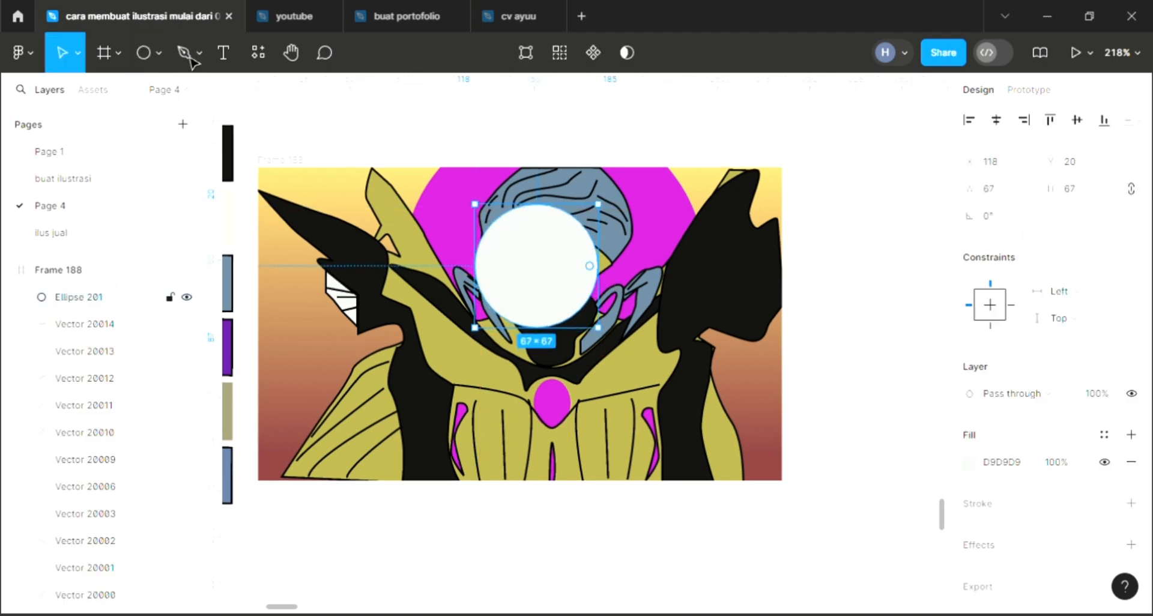
pyautogui.press('Delete')
# - Draw a second circle of 105 × 105 and position it over the character's head
pyautogui.click(142, 50)
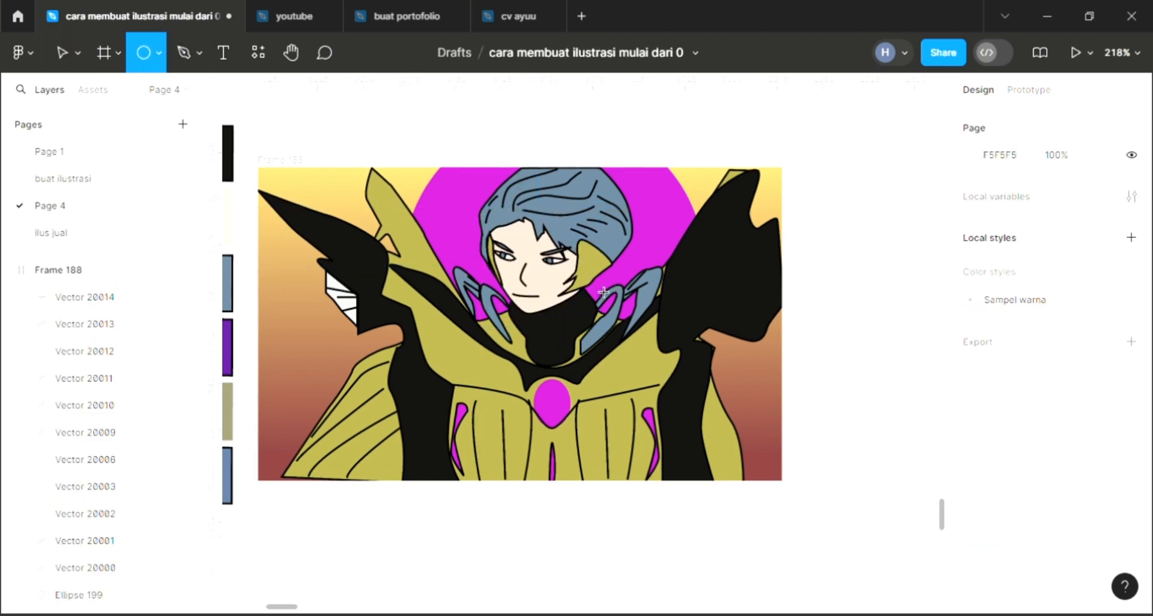
pyautogui.moveTo(484, 198)
pyautogui.mouseDown()
pyautogui.moveTo(631, 345)
pyautogui.moveTo(690, 364)
pyautogui.mouseUp()
pyautogui.moveTo(597, 334); pyautogui.dragTo(579, 297)
# - Fill the 105 × 105 circle with the blue-grey swatch colour 647E92 and send it to the back
pyautogui.press('i')
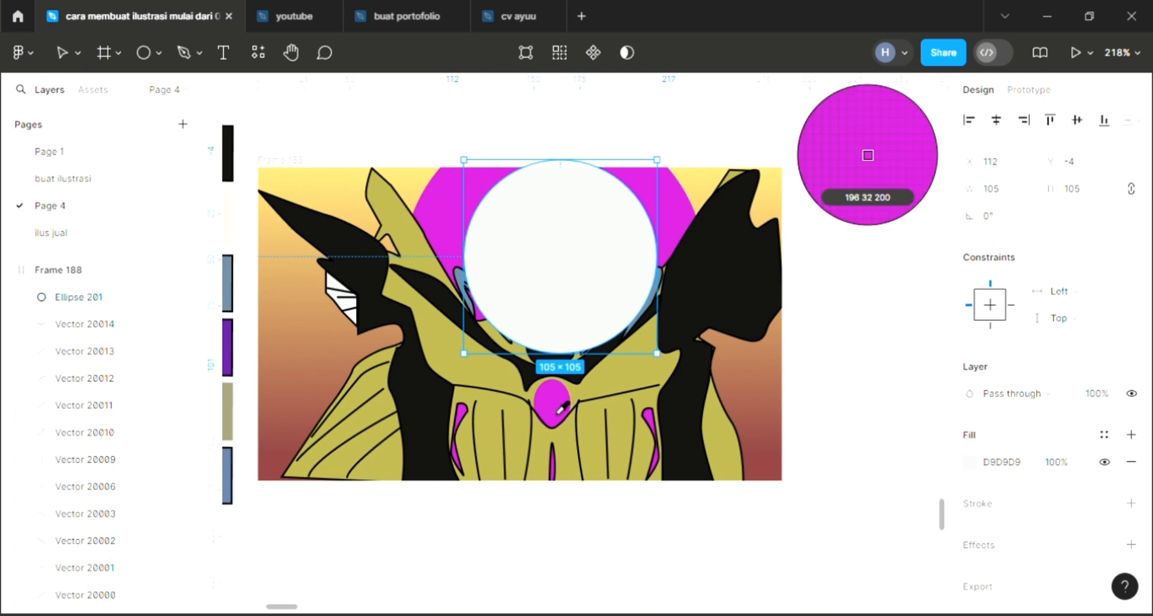
pyautogui.click(229, 298)
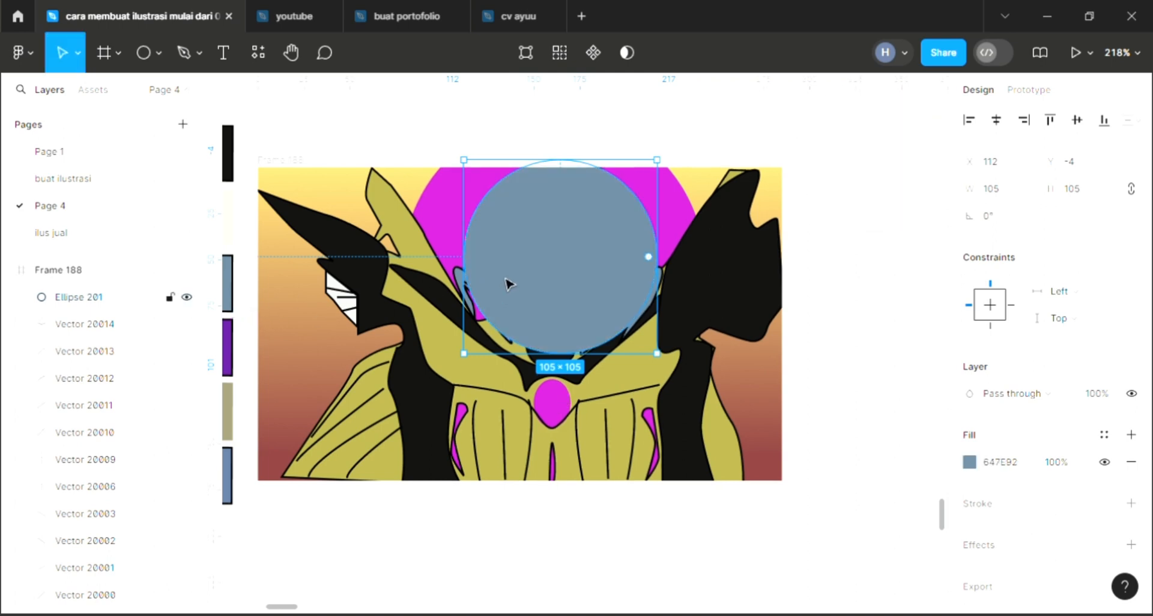
pyautogui.hotkey('ctrl', 'shift', '[')
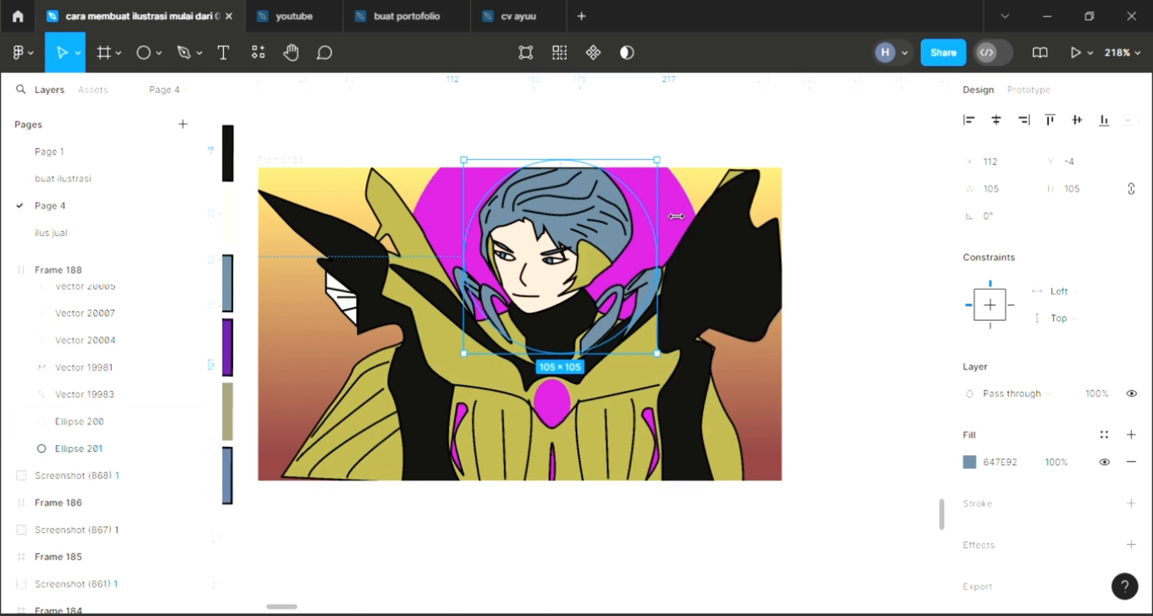
# - Send the magenta 164 × 164 circle to the back and move the blue-grey circle up to X 111, Y -13 behind the head
pyautogui.click(675, 216)
pyautogui.hotkey('ctrl', 'shift', '[')
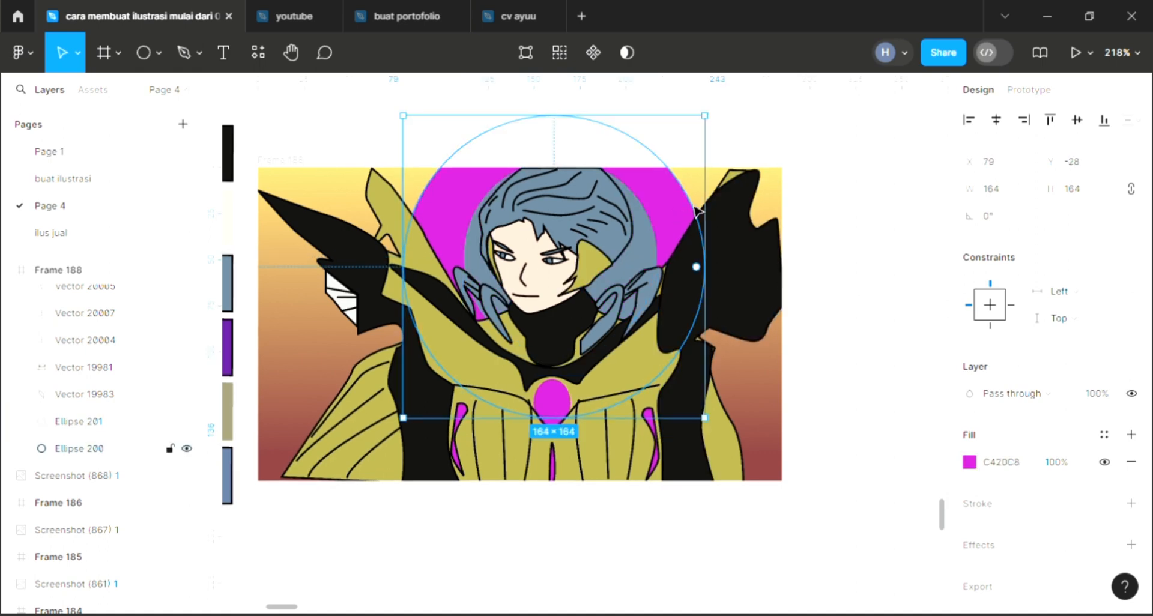
pyautogui.click(653, 259)
pyautogui.click(659, 251)
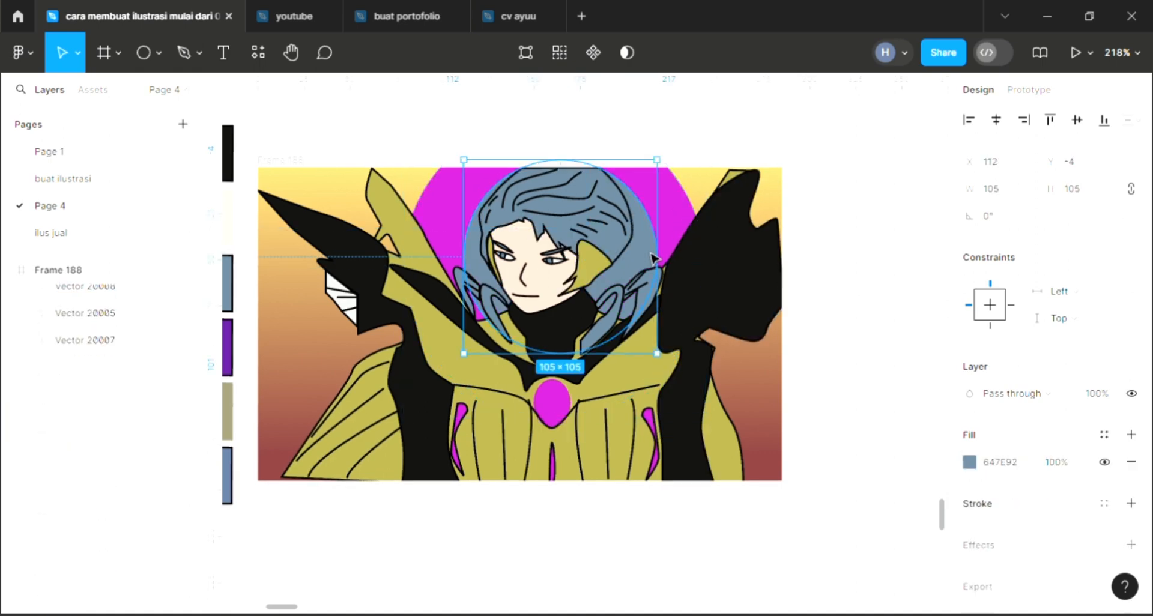
pyautogui.moveTo(642, 246); pyautogui.dragTo(644, 238)
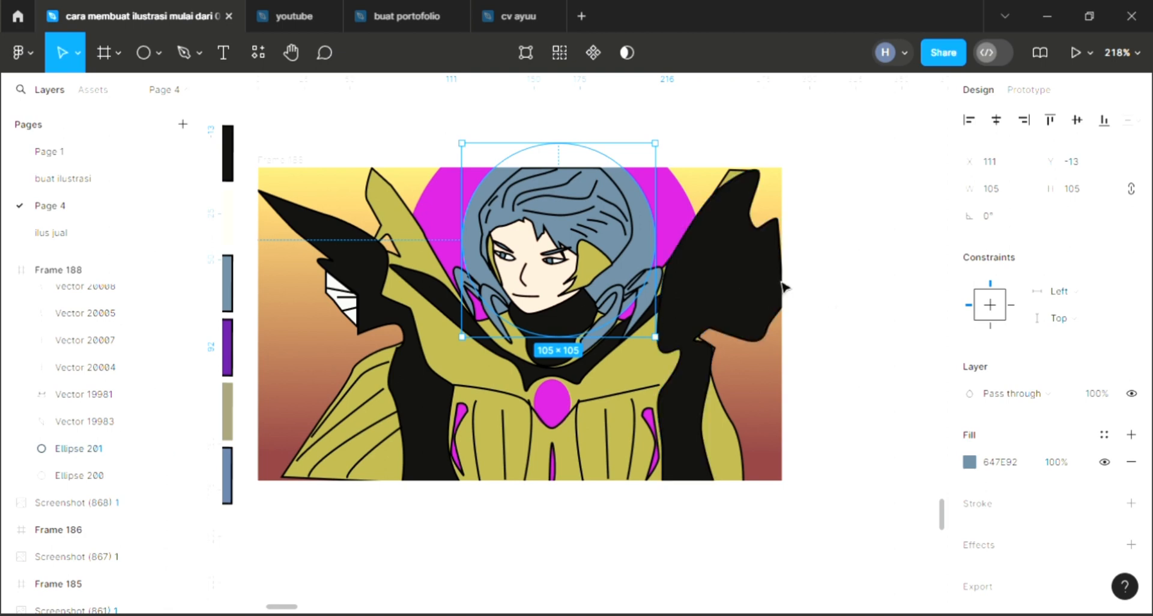
pyautogui.click(837, 358)
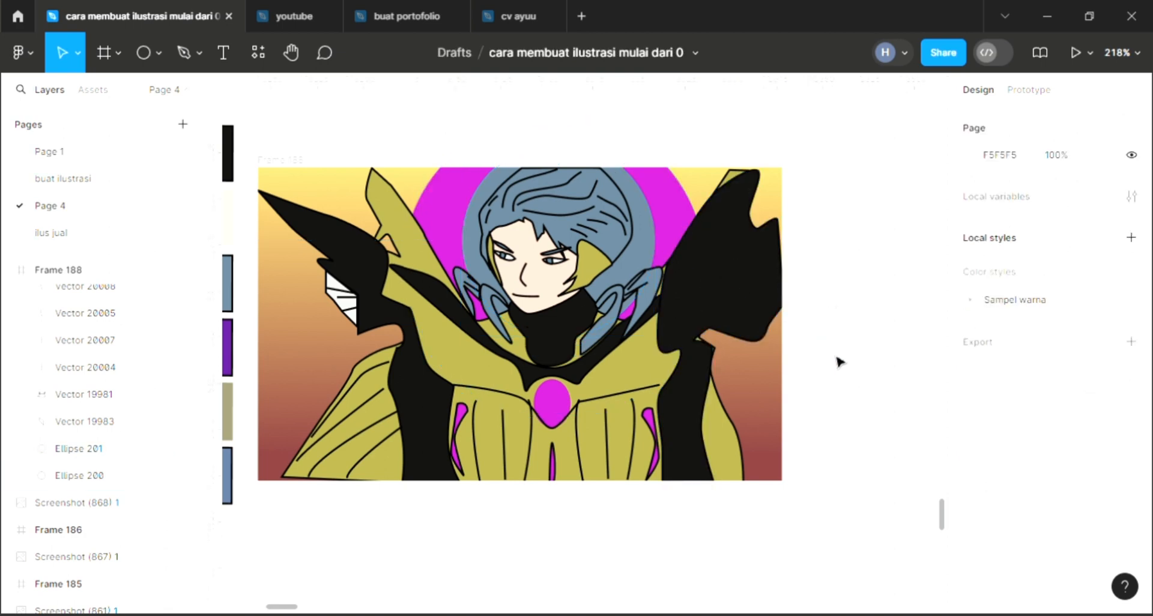
pyautogui.scroll(-1, 823, 371)
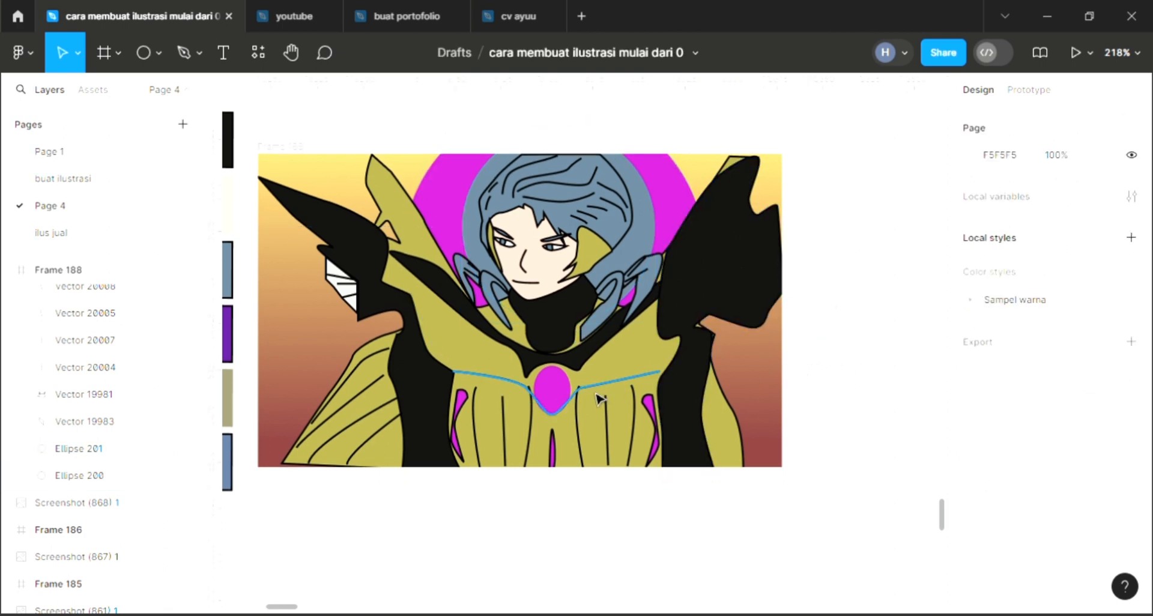
pyautogui.scroll(5, 598, 398)
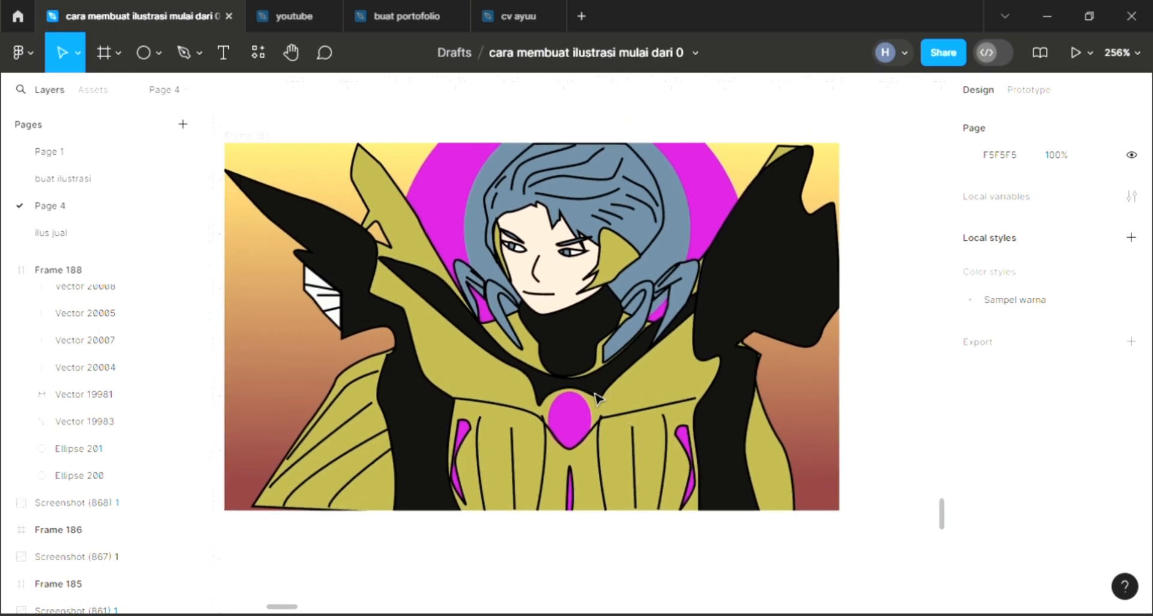
pyautogui.scroll(2, 596, 397)
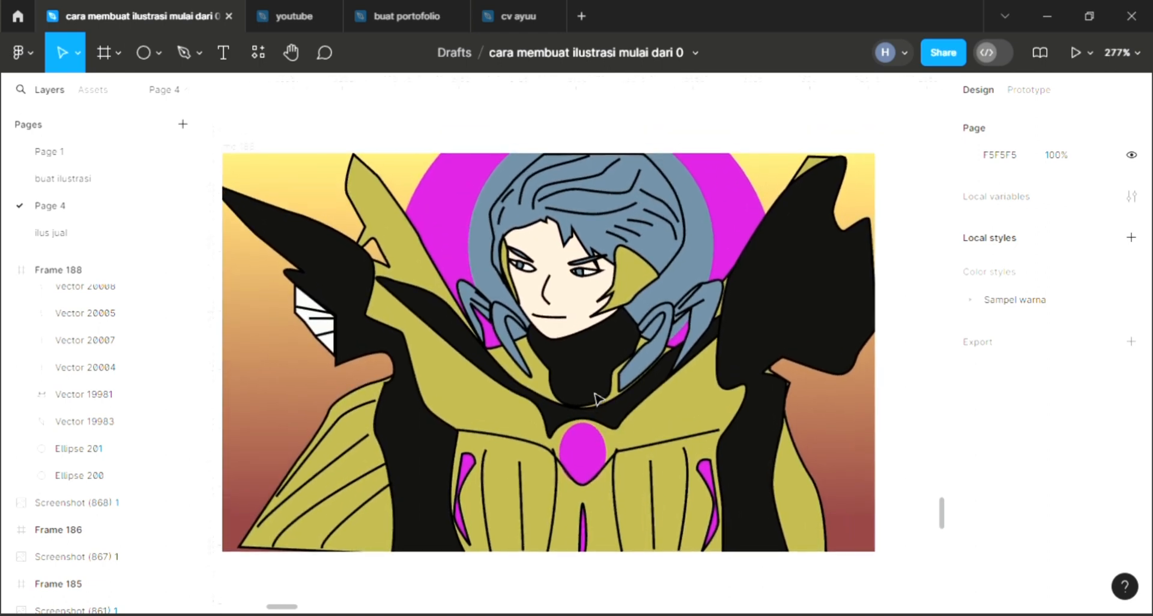
pyautogui.scroll(2, 596, 397)
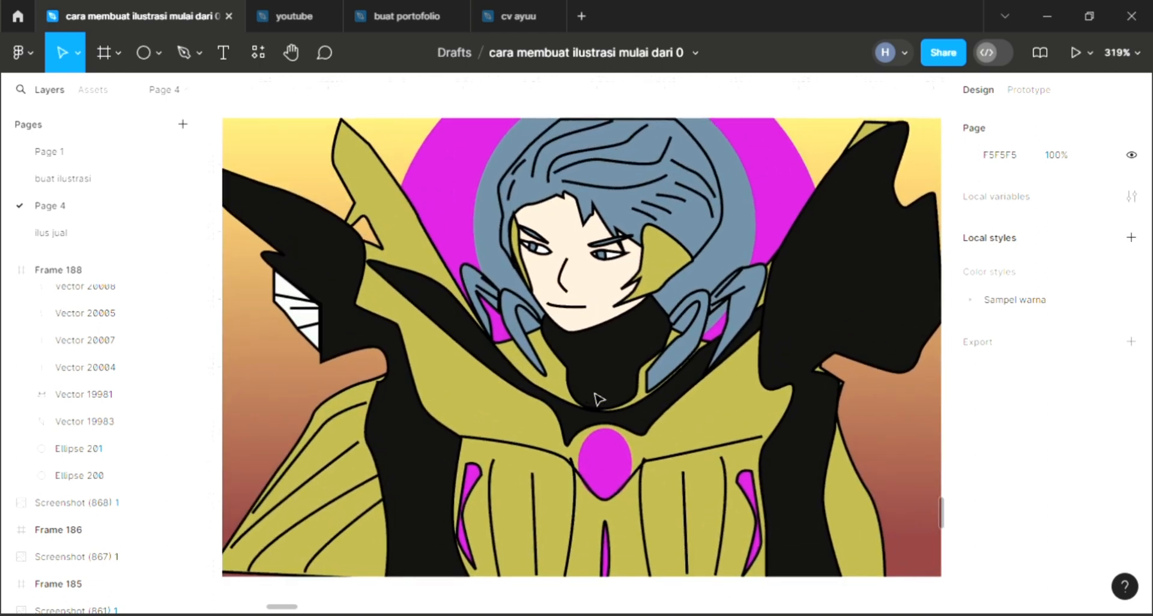